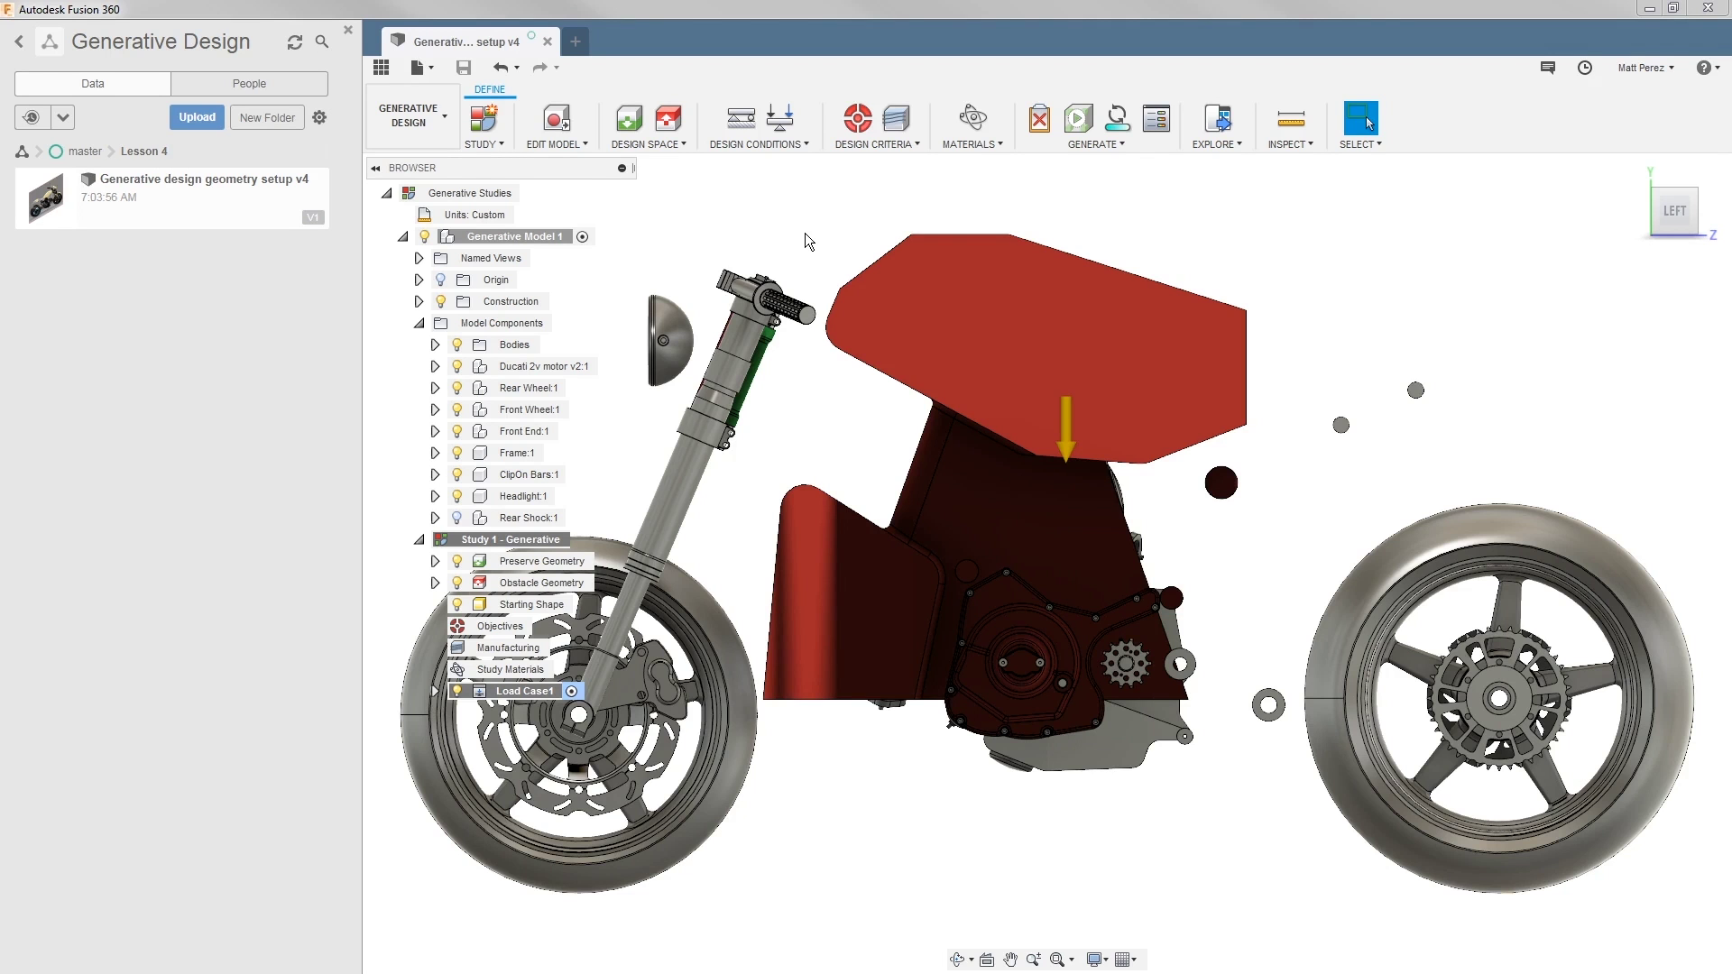
- Hide the Data panel to enlarge the workspace around the motorcycle study
left_click(381, 70)
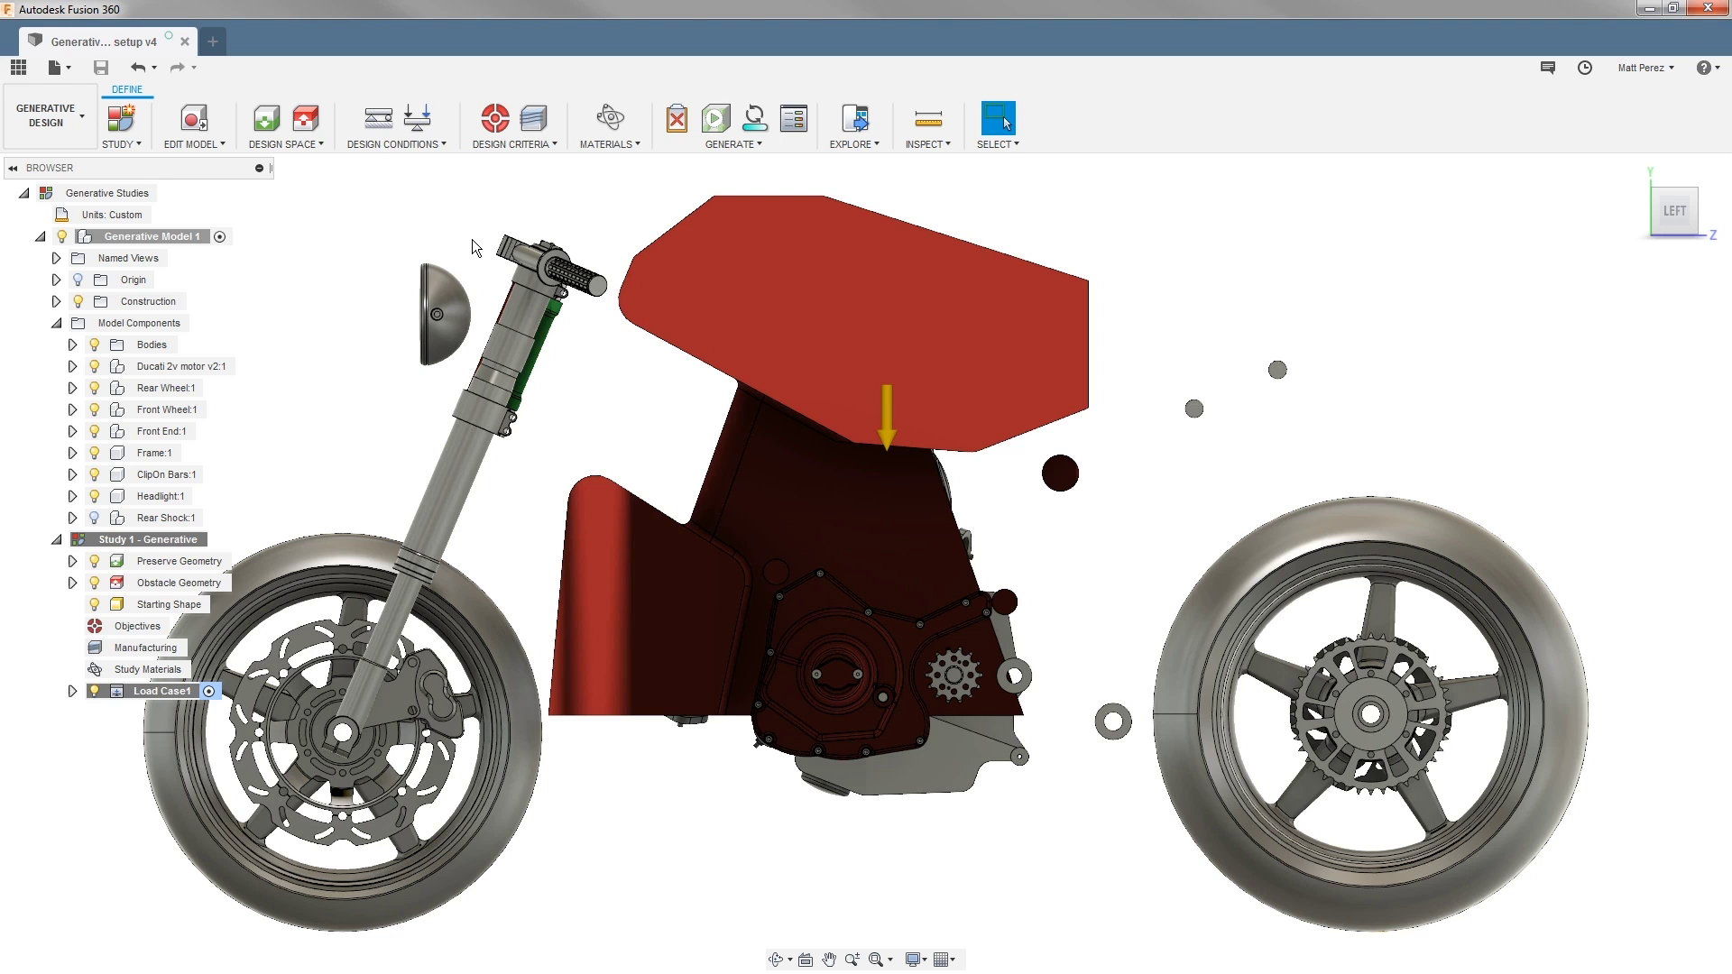
- Lock four engine-mount pin faces in all three axes with a Fixed structural constraint
left_click(379, 122)
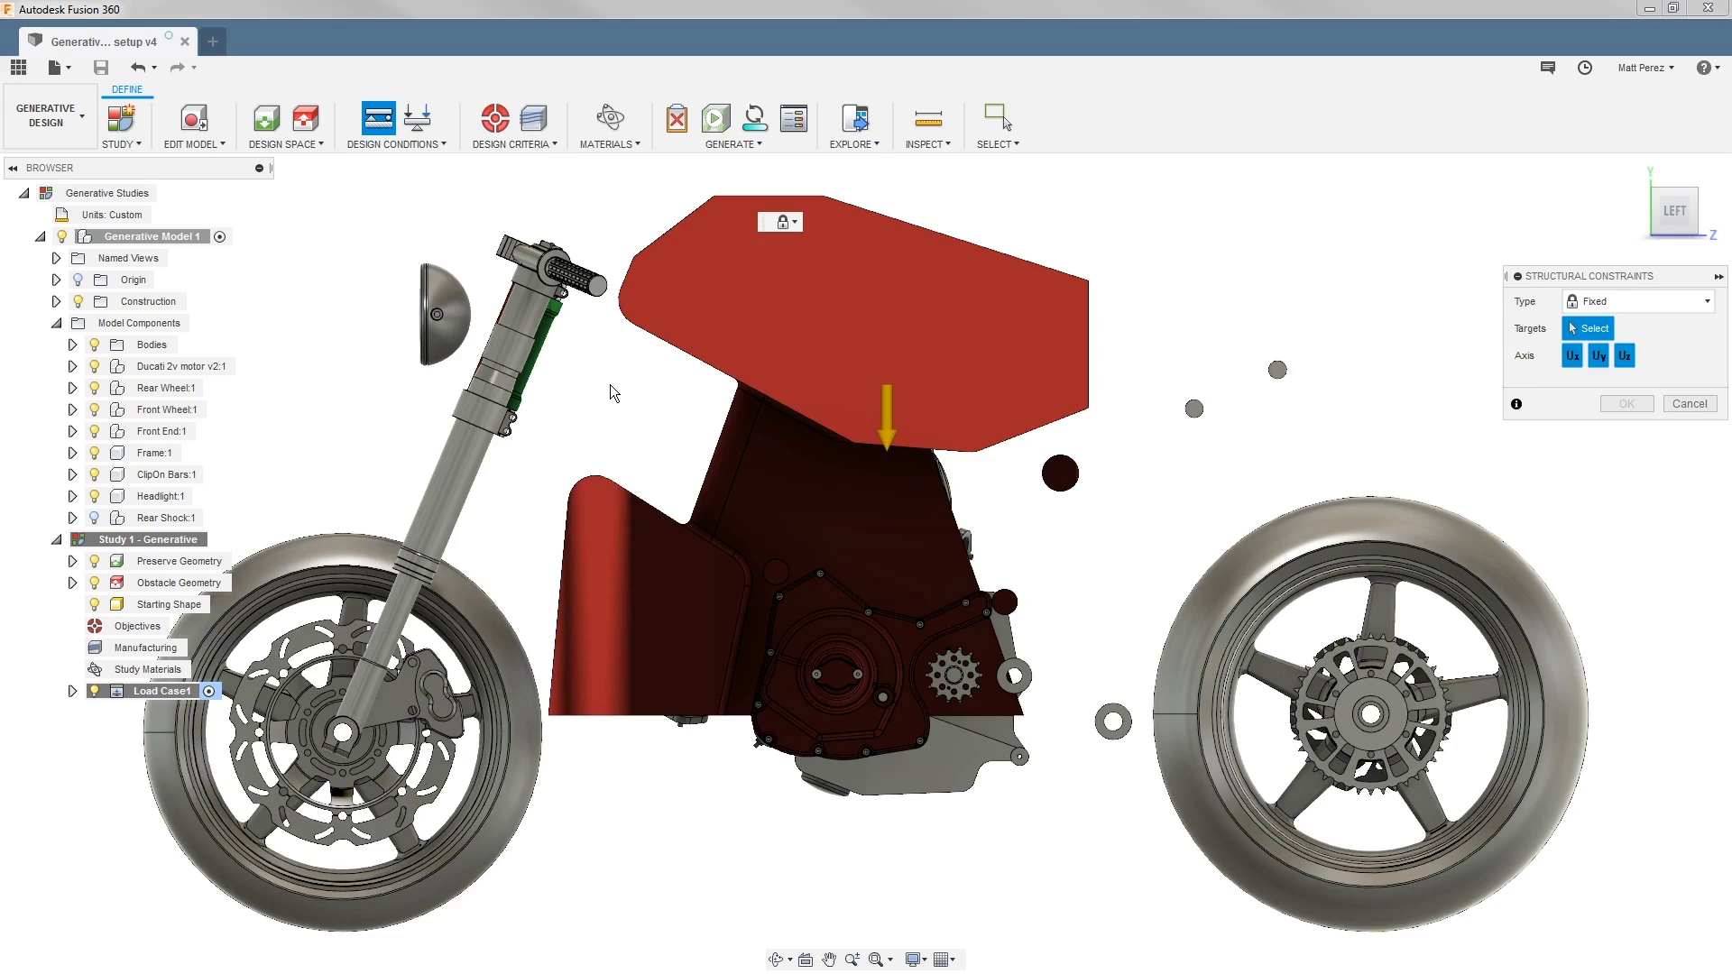
middle_click_drag(630, 378, 837, 599, "shift")
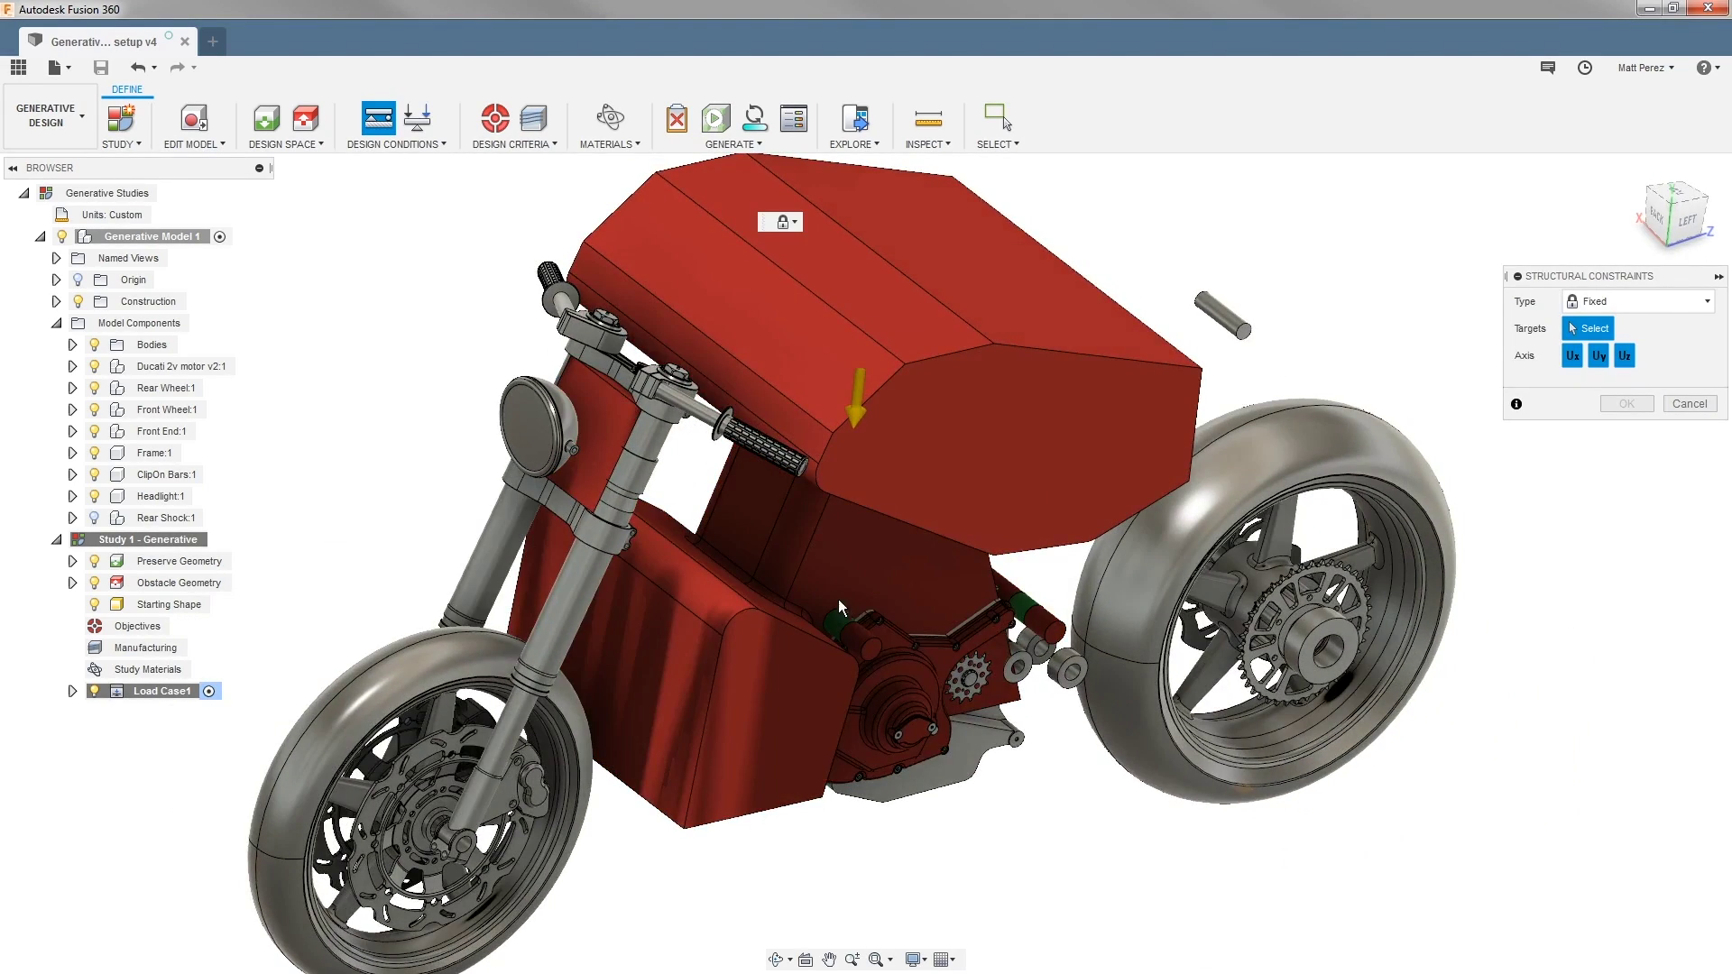
scroll(852, 615, "up", 5)
left_click(836, 624)
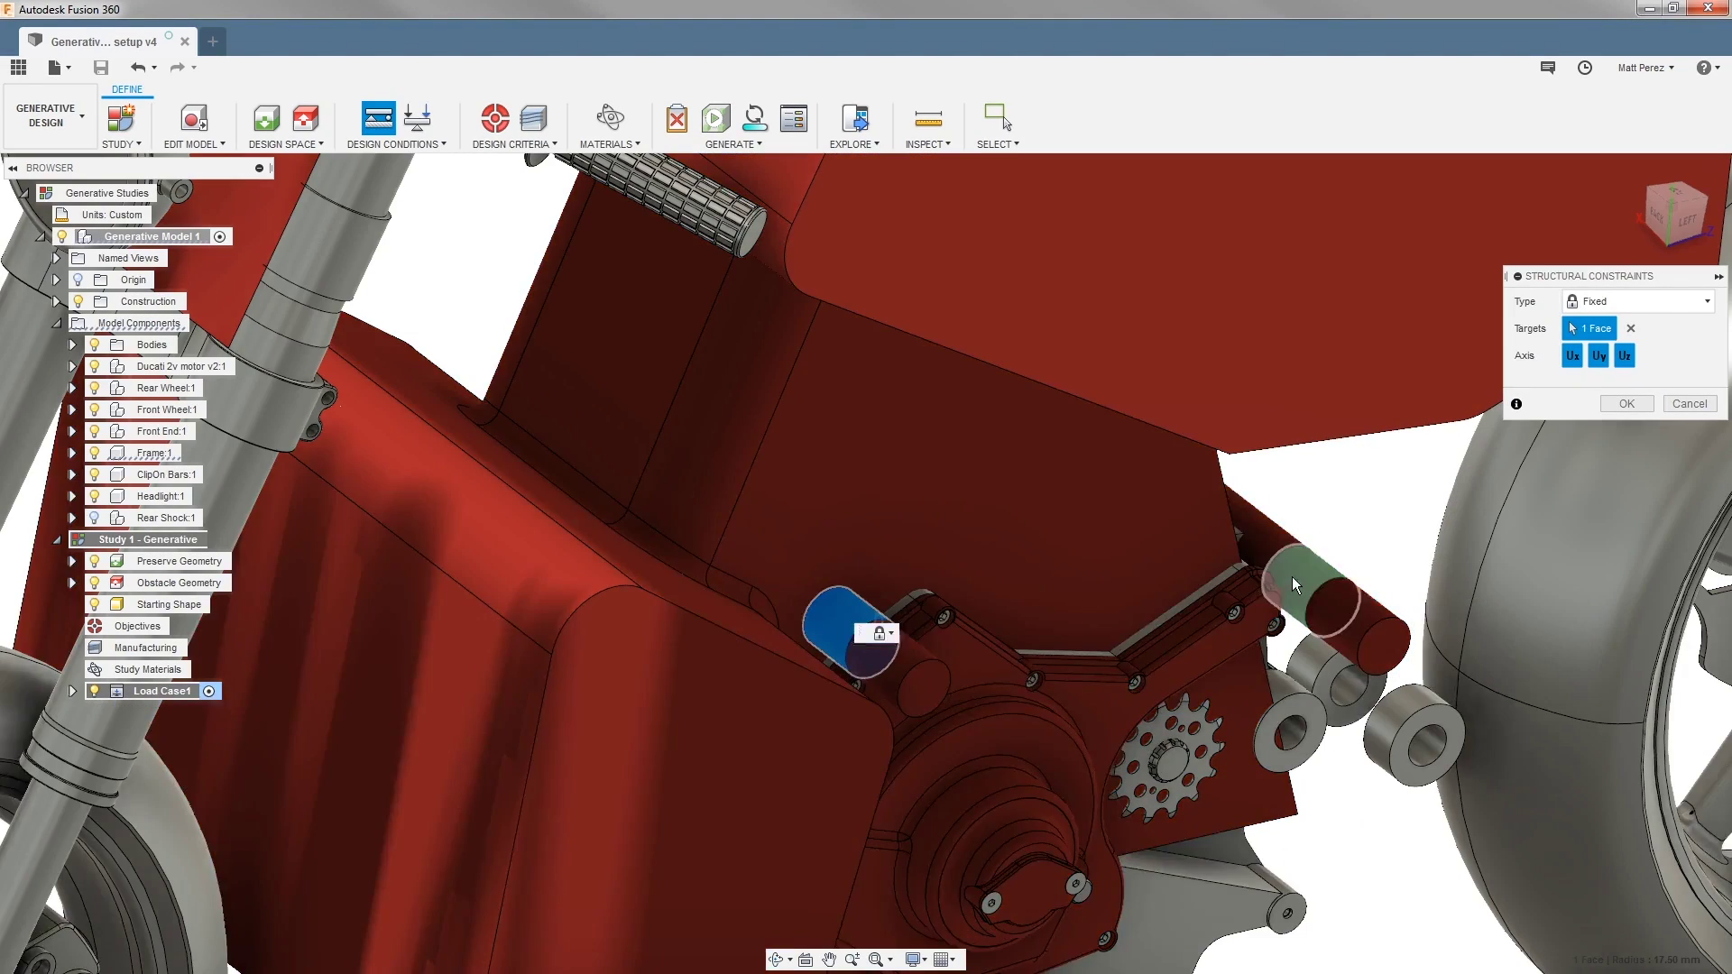
left_click(1292, 584)
middle_click_drag(707, 442, 443, 248, "shift")
left_click(365, 181)
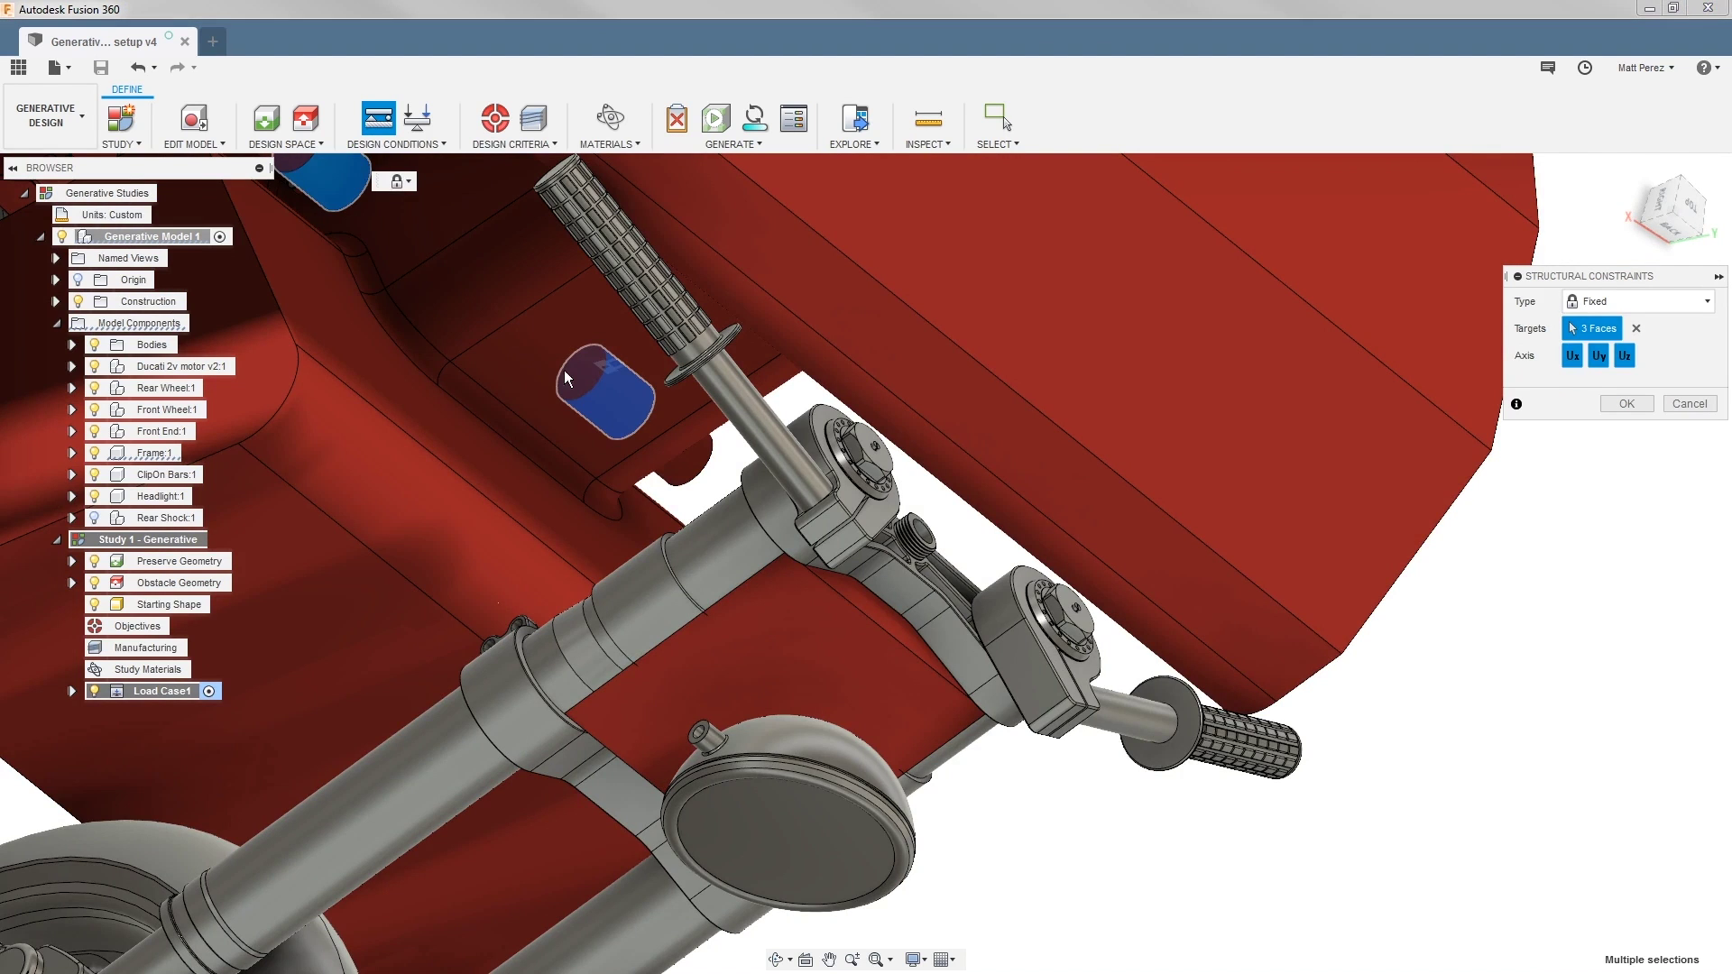
middle_click_drag(500, 329, 733, 419)
middle_click_drag(724, 267, 771, 289, "shift")
left_click(786, 339)
left_click(1679, 217)
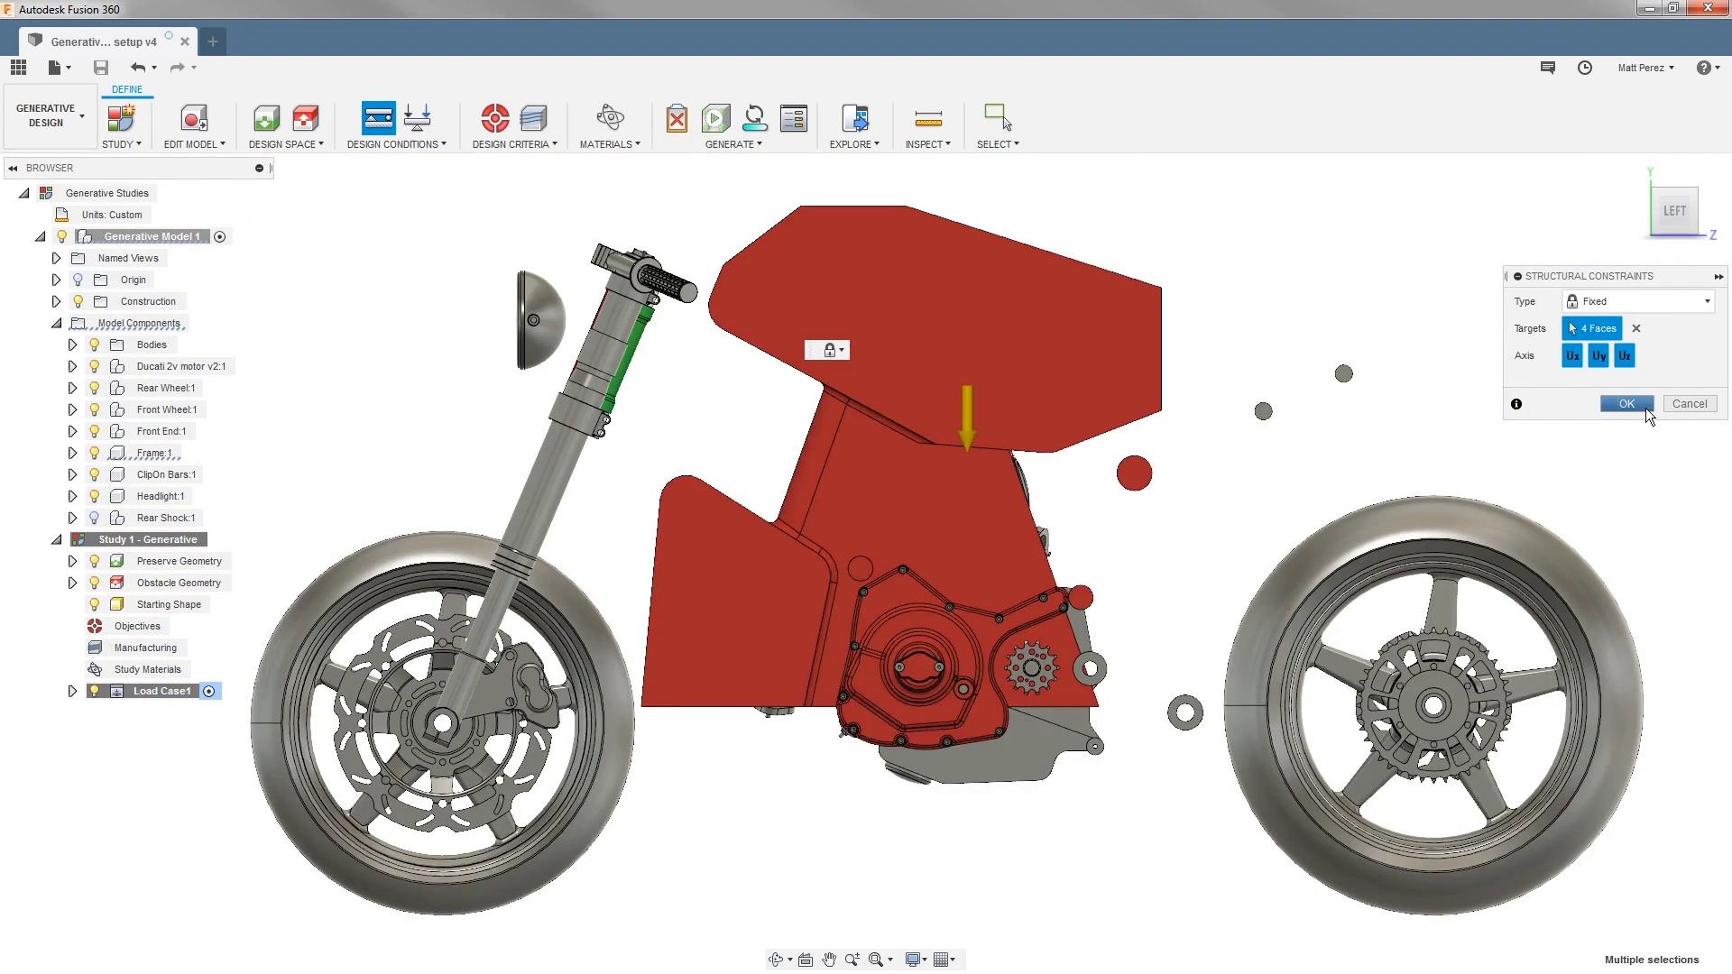
left_click(1643, 406)
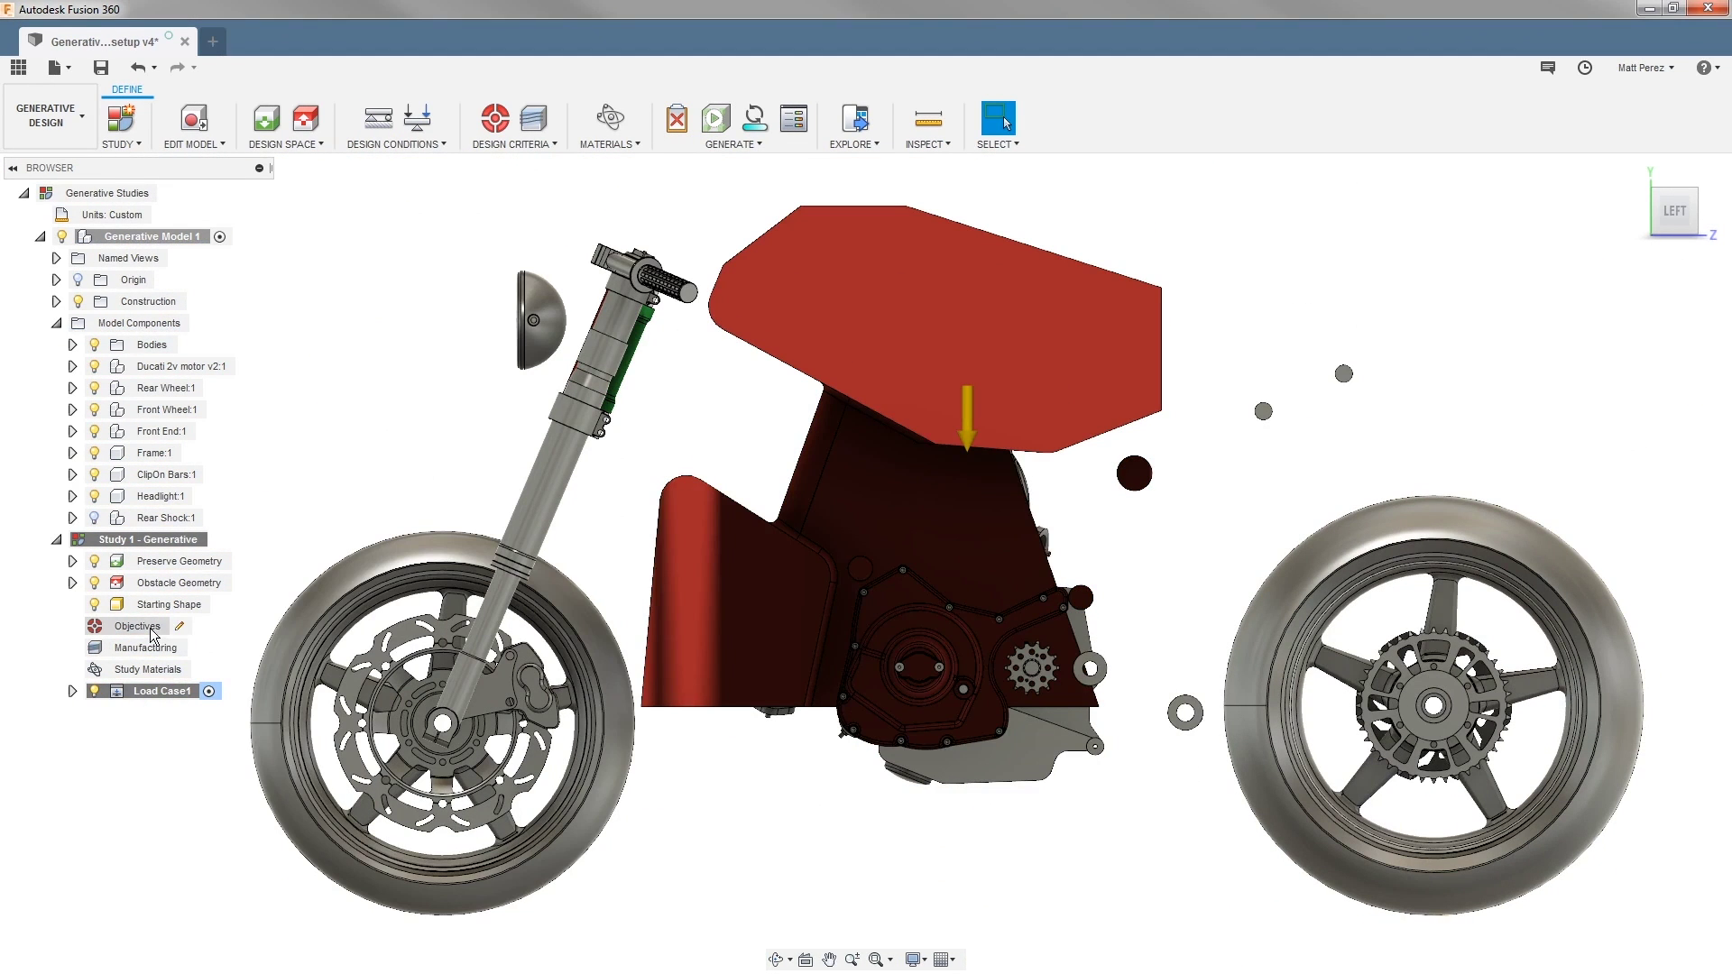
- Expand Load Case1 in the browser to show its Gravity load and Fixed1 constraint
left_click(159, 539)
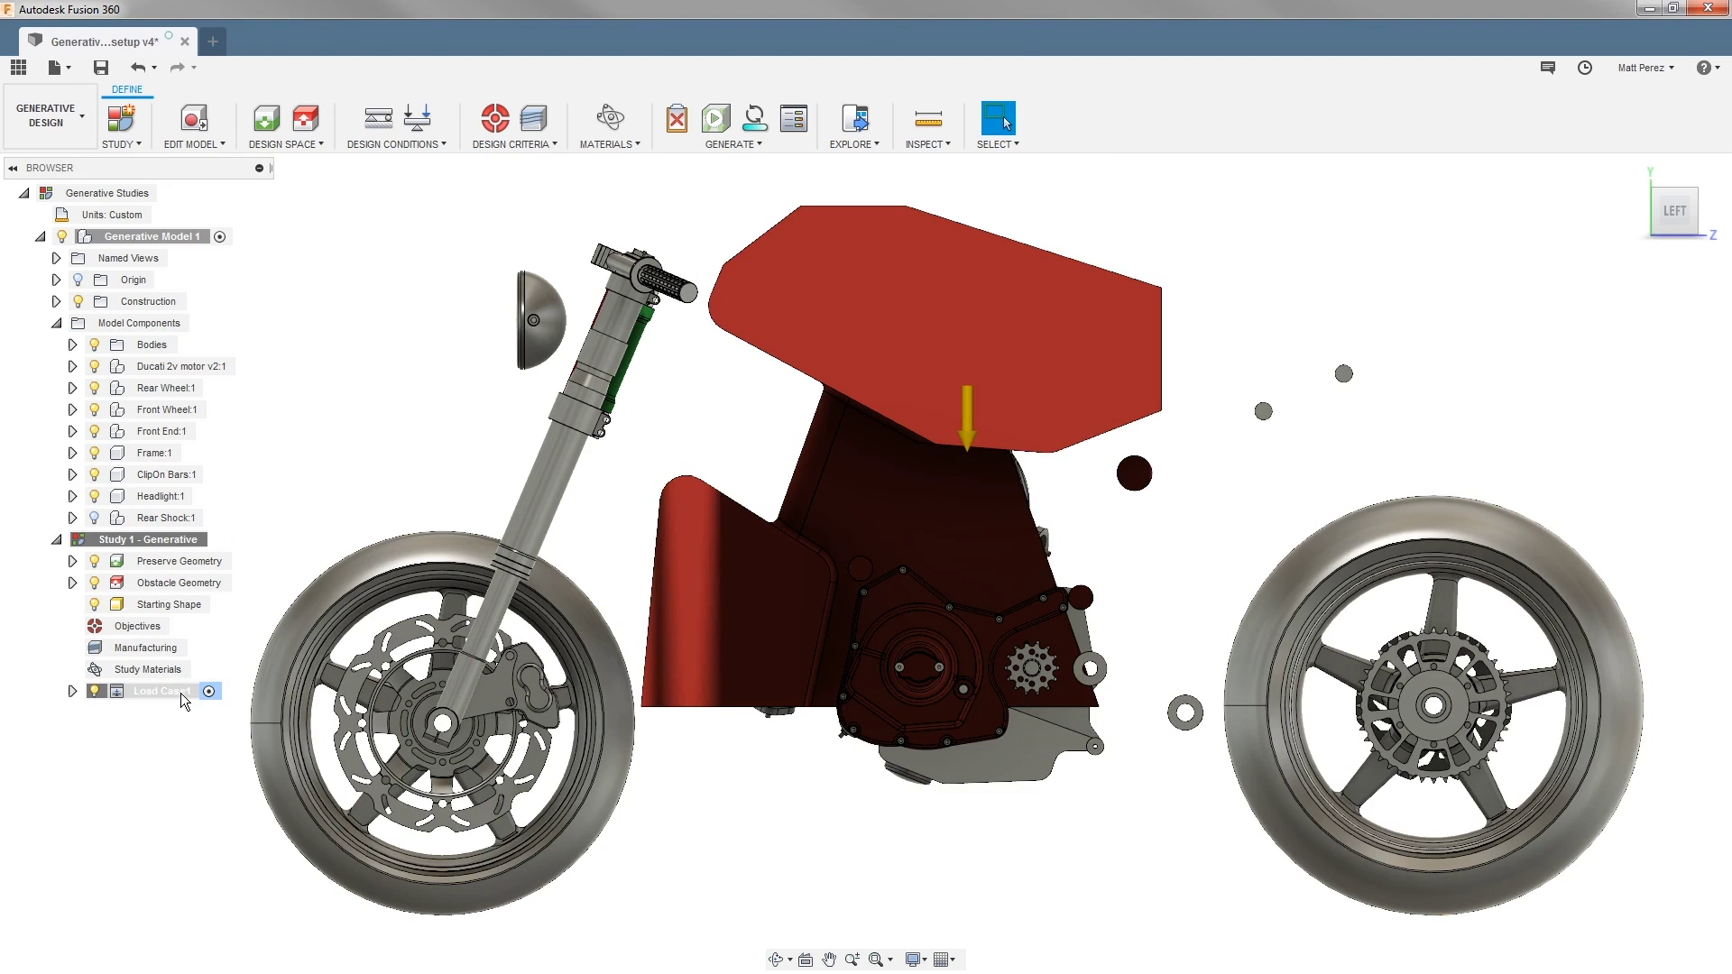
left_click(180, 693)
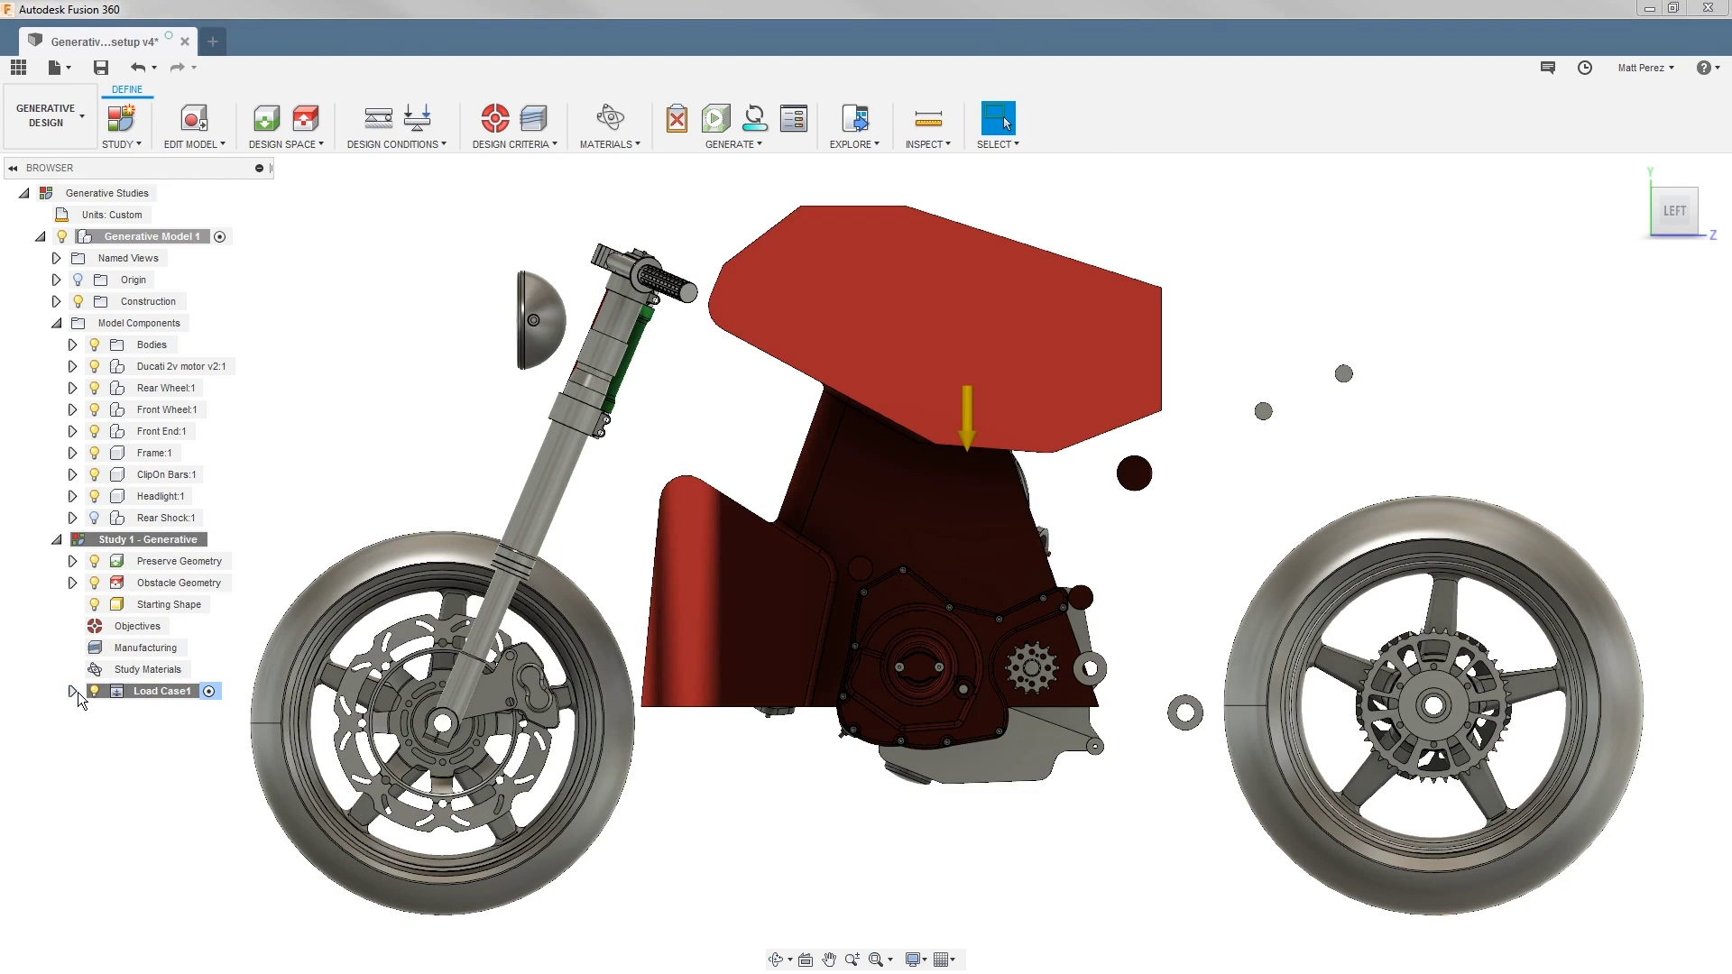
left_click(74, 692)
left_click(89, 713)
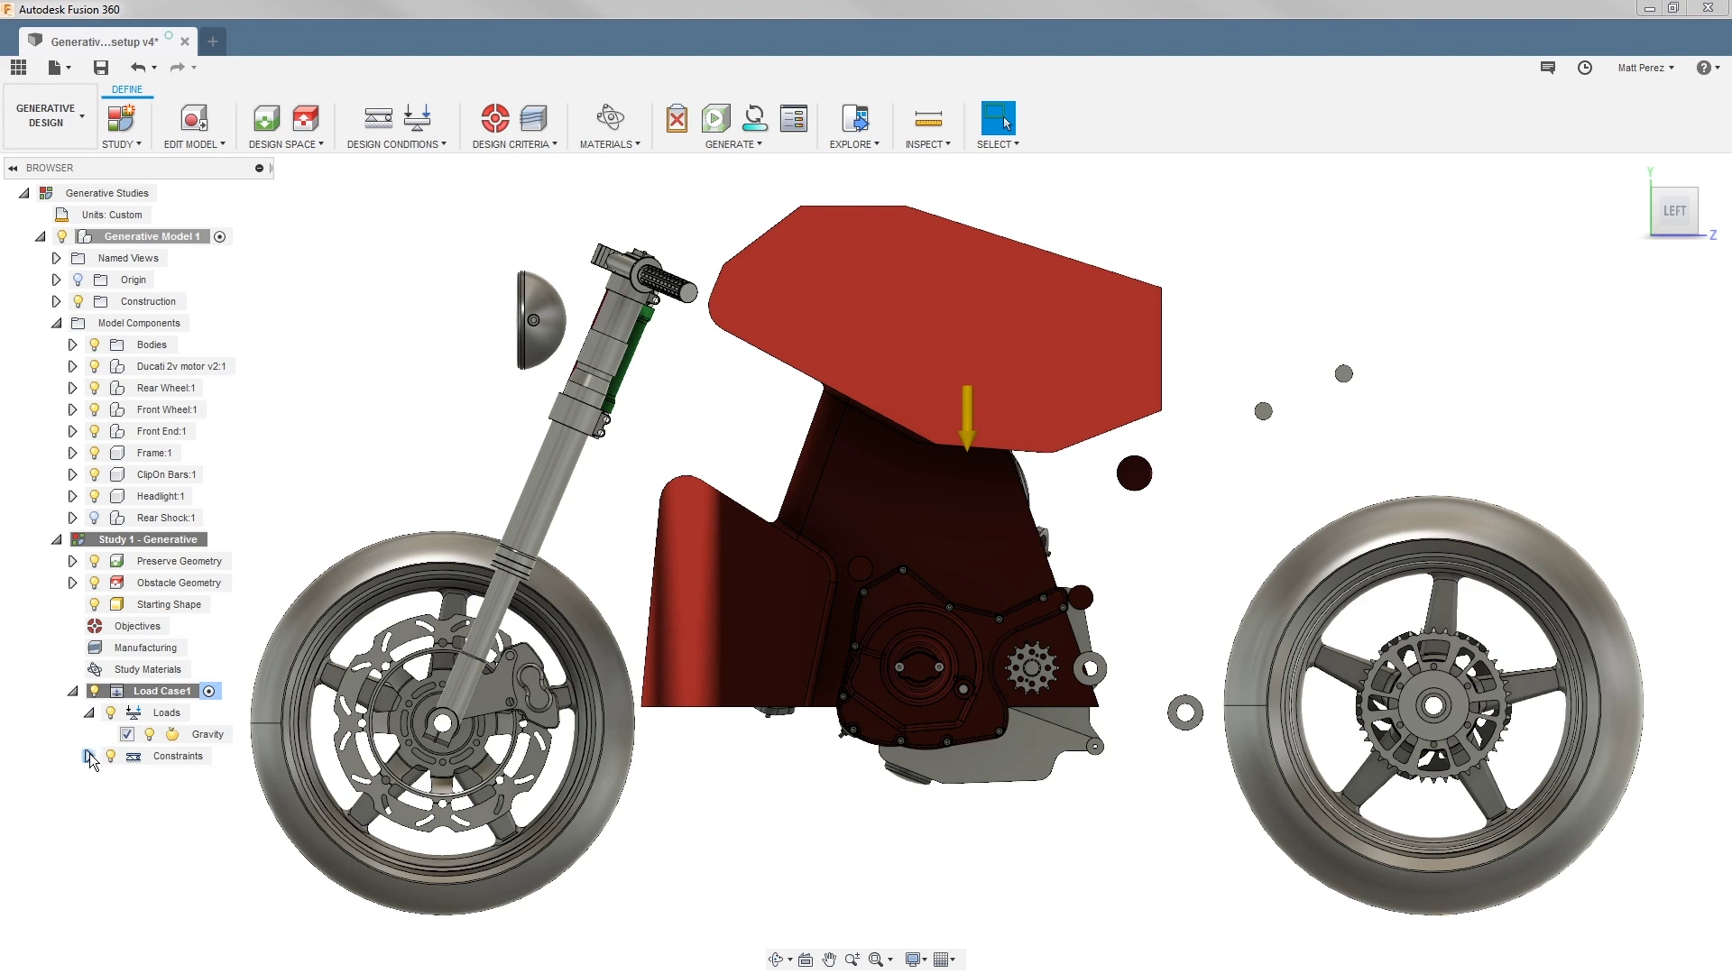
left_click(88, 756)
left_click(200, 777)
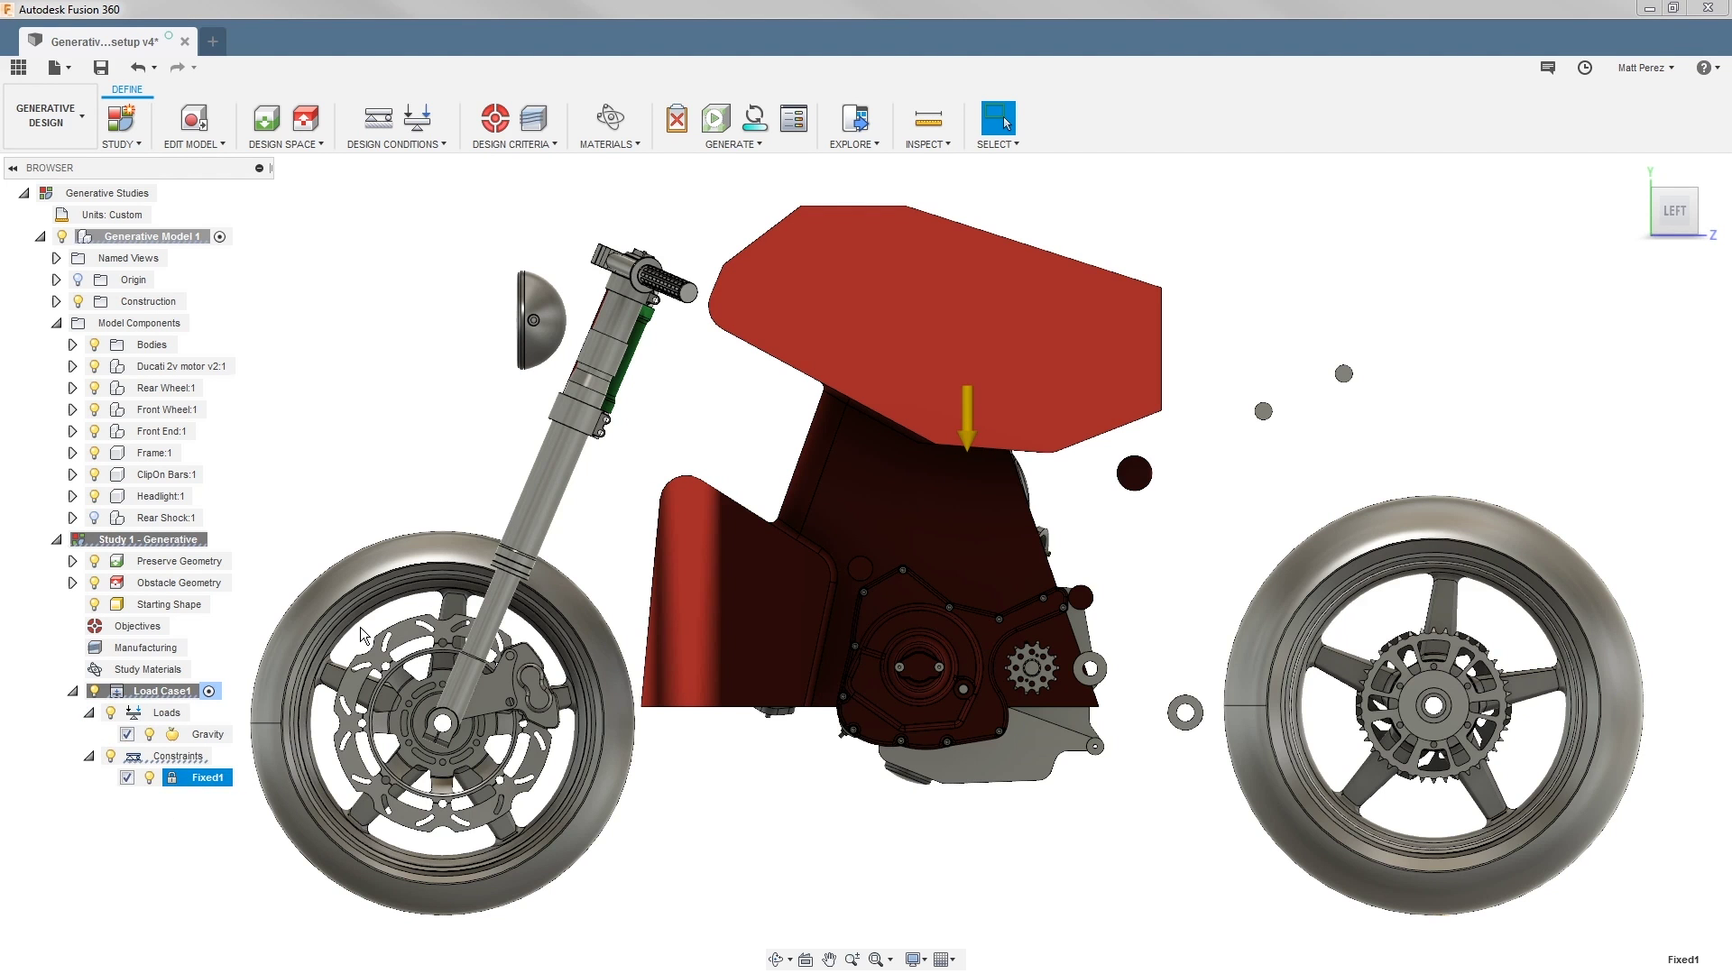
left_click(417, 419)
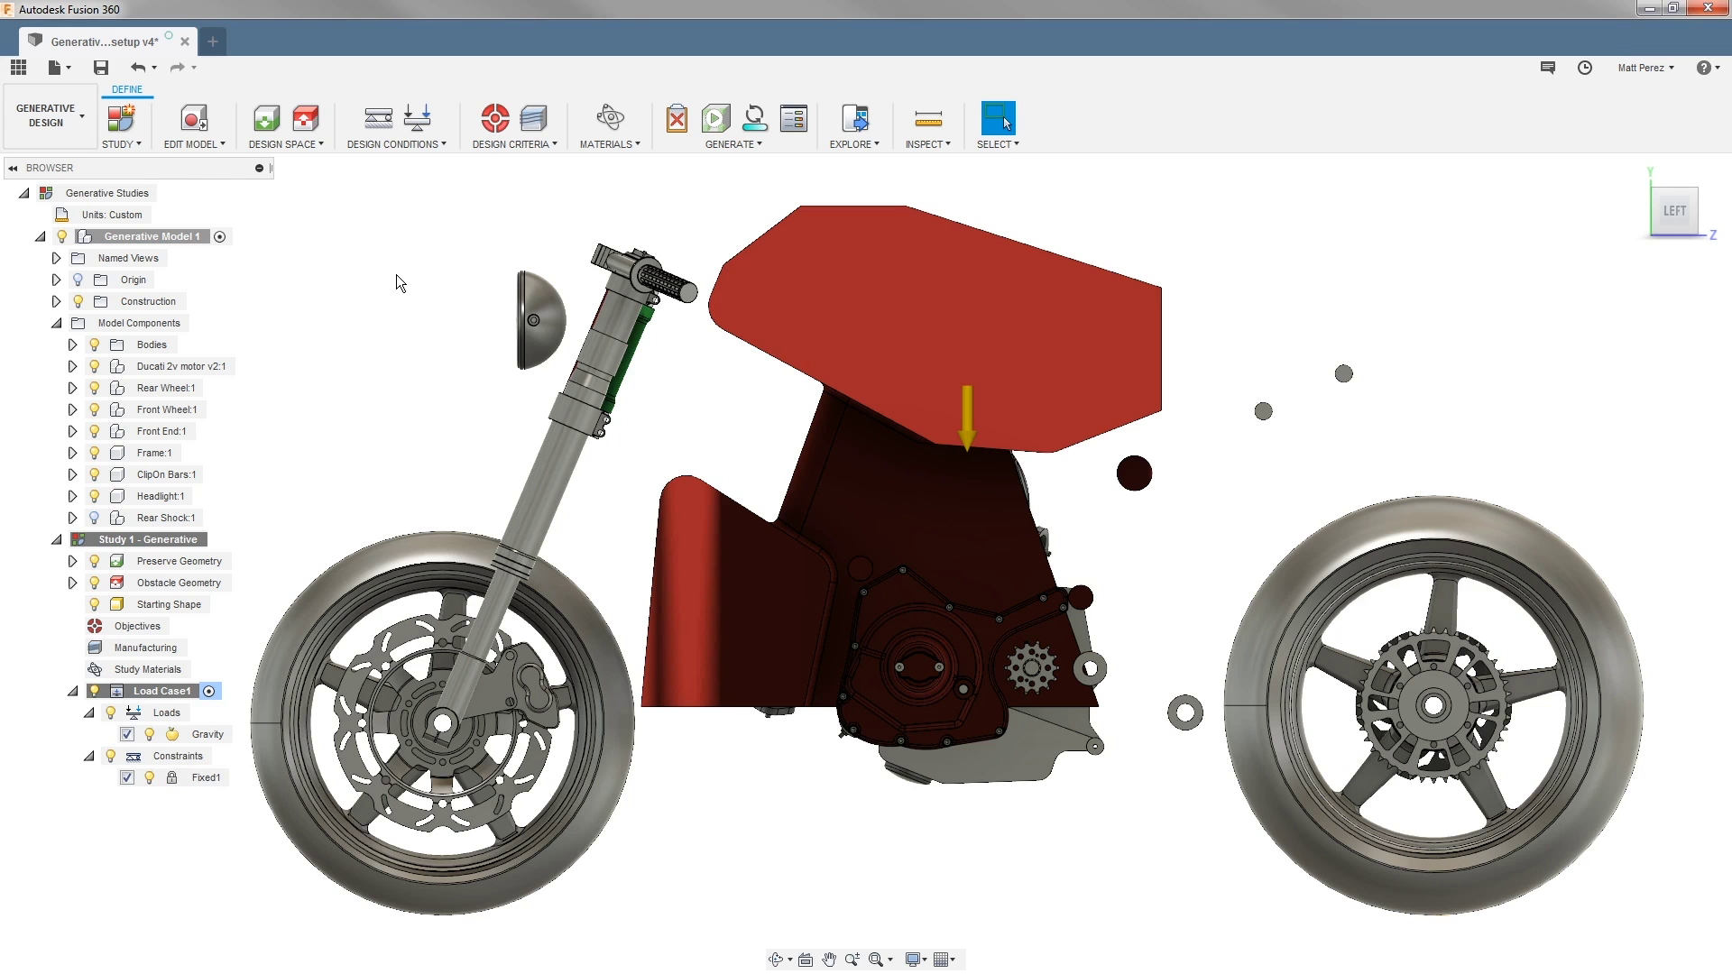
- Rename Load Case1 to 'Static'
left_click(177, 693)
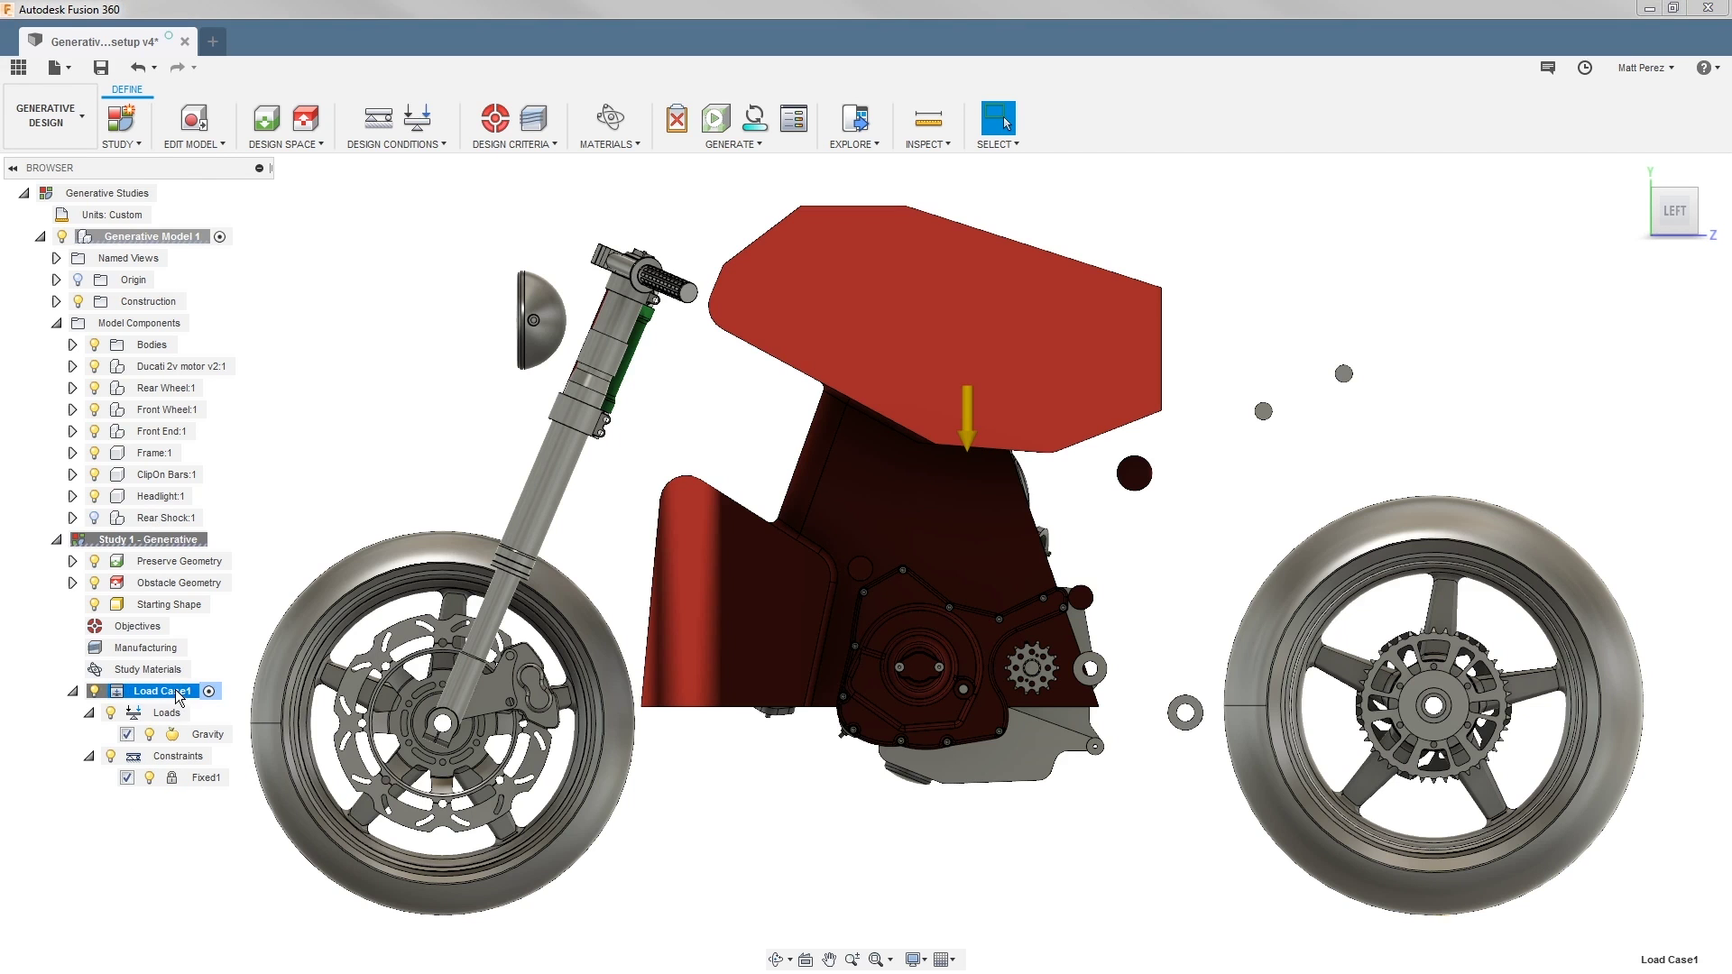
double_click(177, 693)
type("Static")
key("Return")
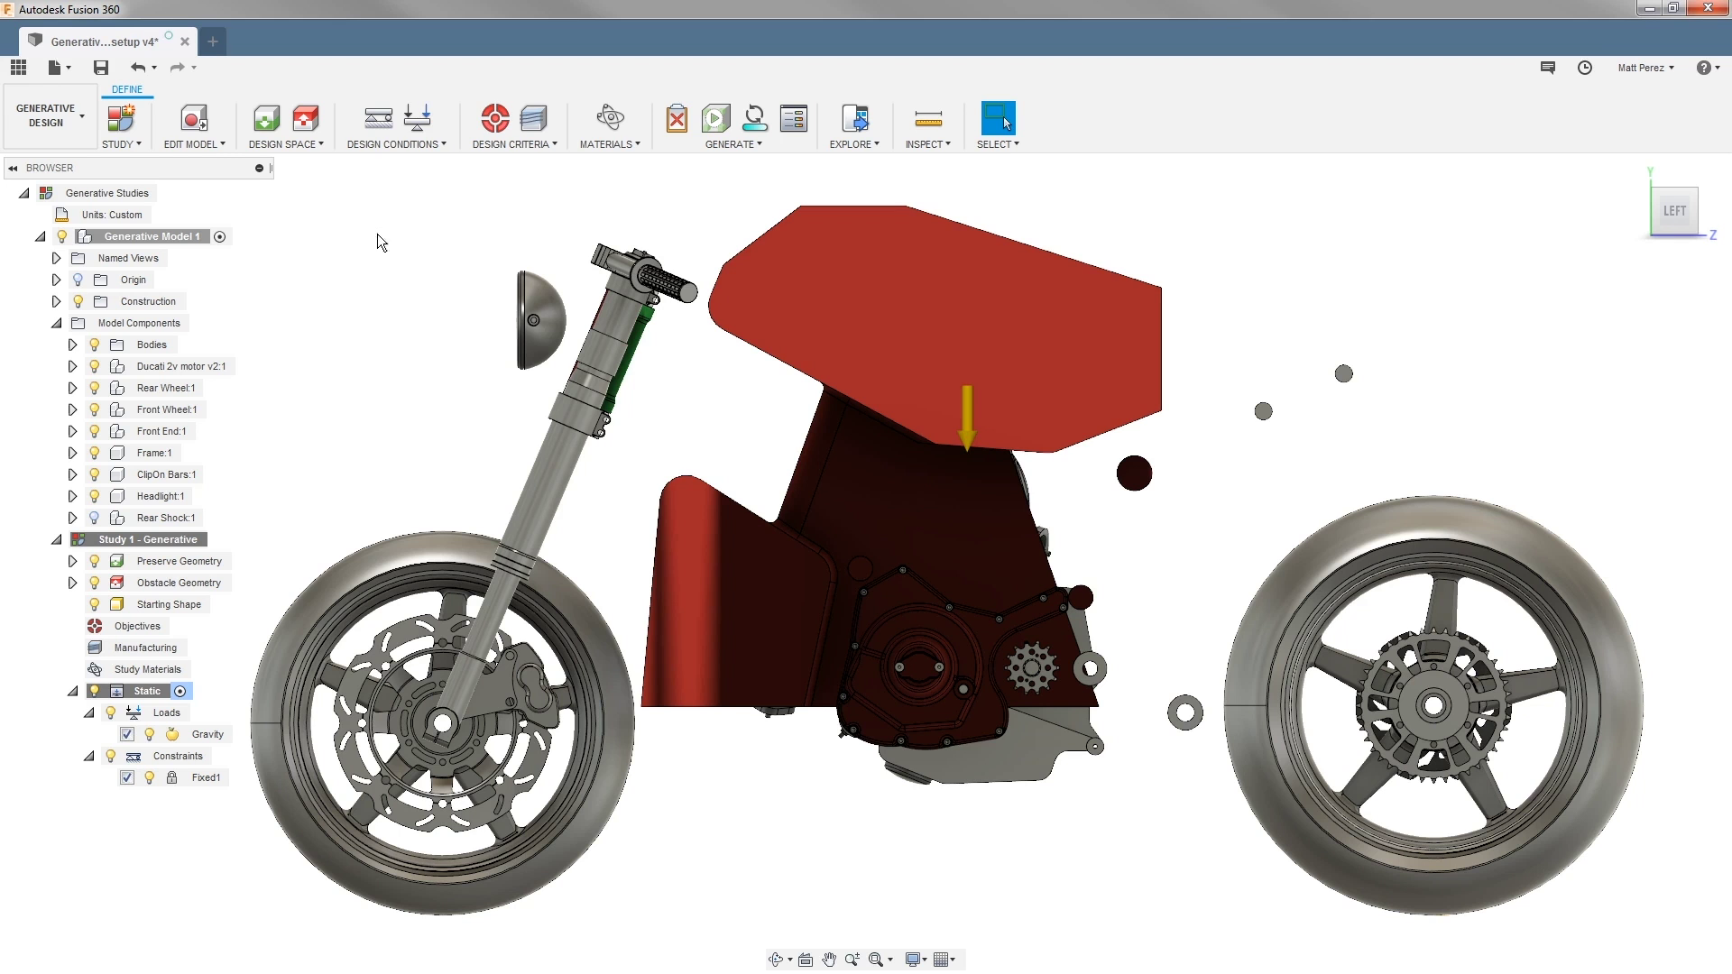
- Apply a 3000 N force, Force1, to a ring face at the steering head
left_click(417, 117)
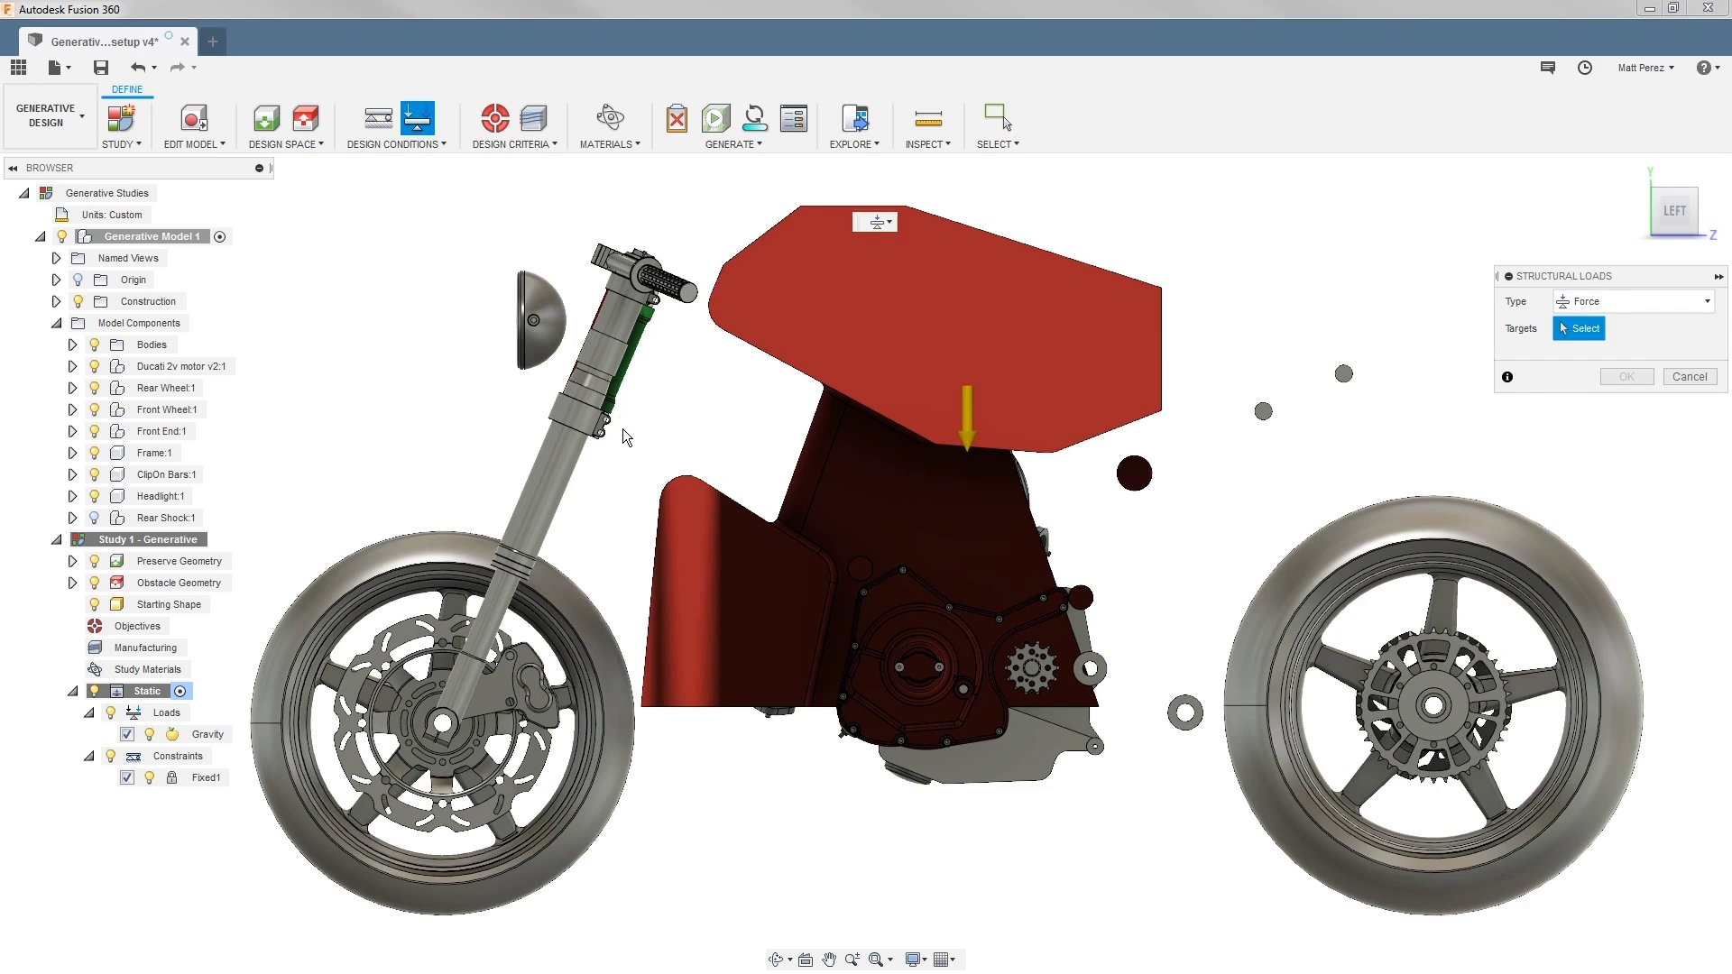
middle_click_drag(622, 429, 626, 431, "shift")
scroll(628, 465, "up", 5)
scroll(629, 464, "up", 8)
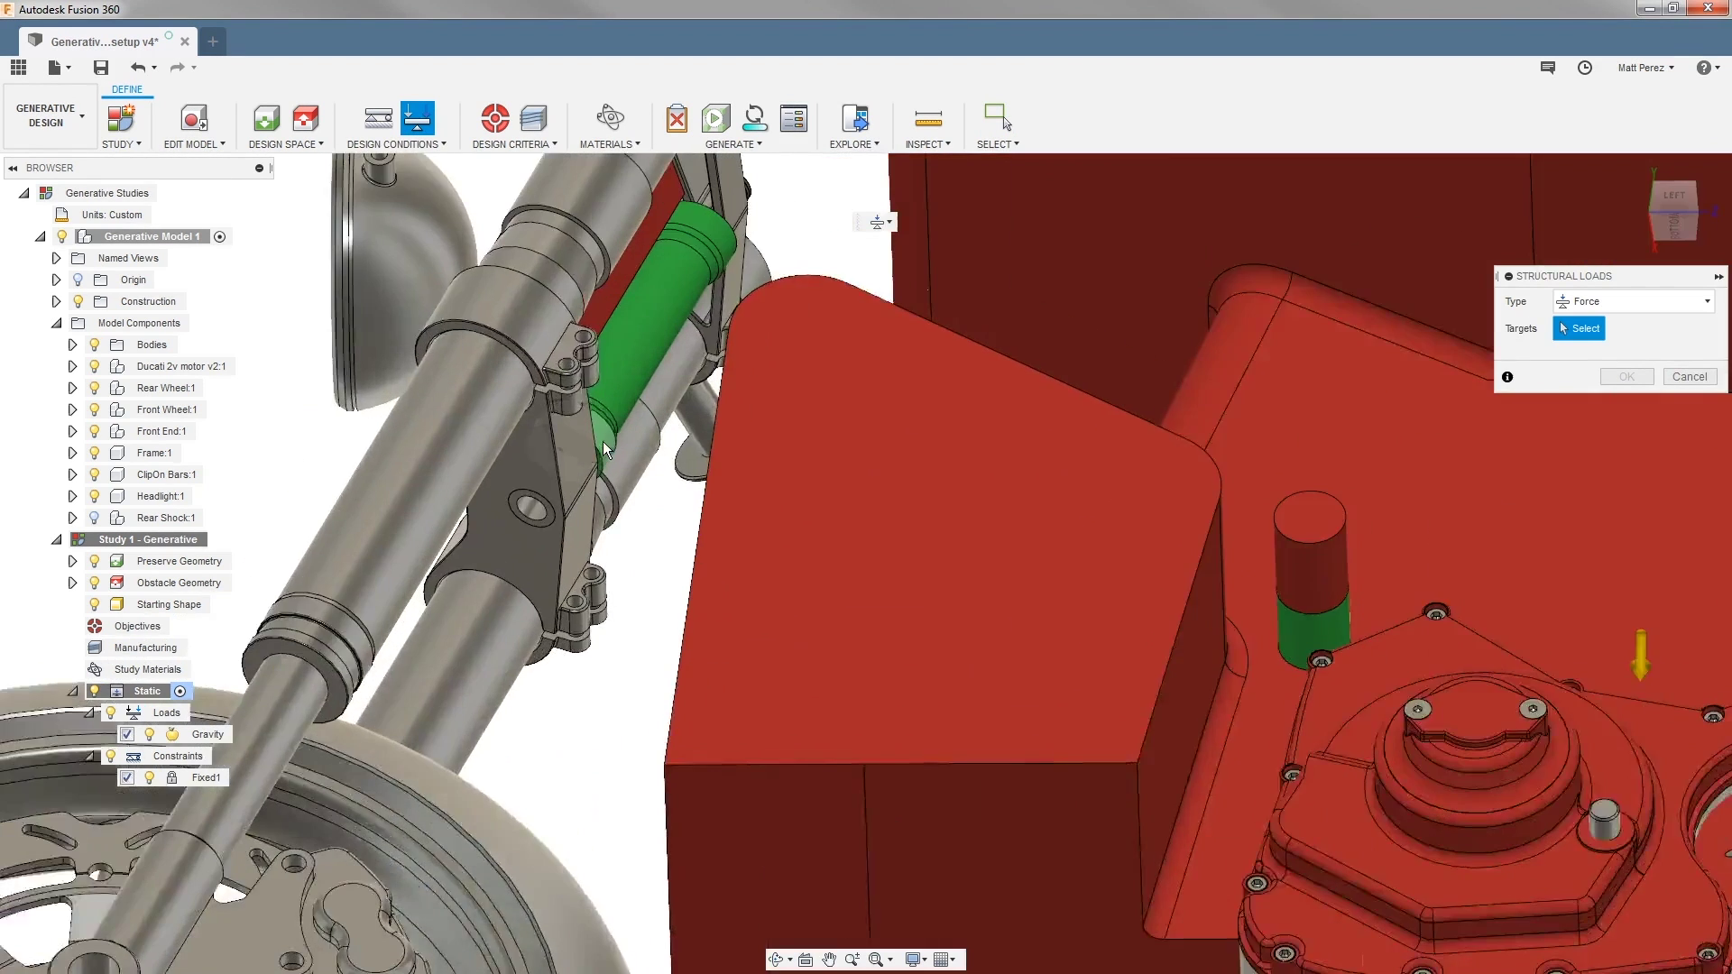
left_click(595, 505)
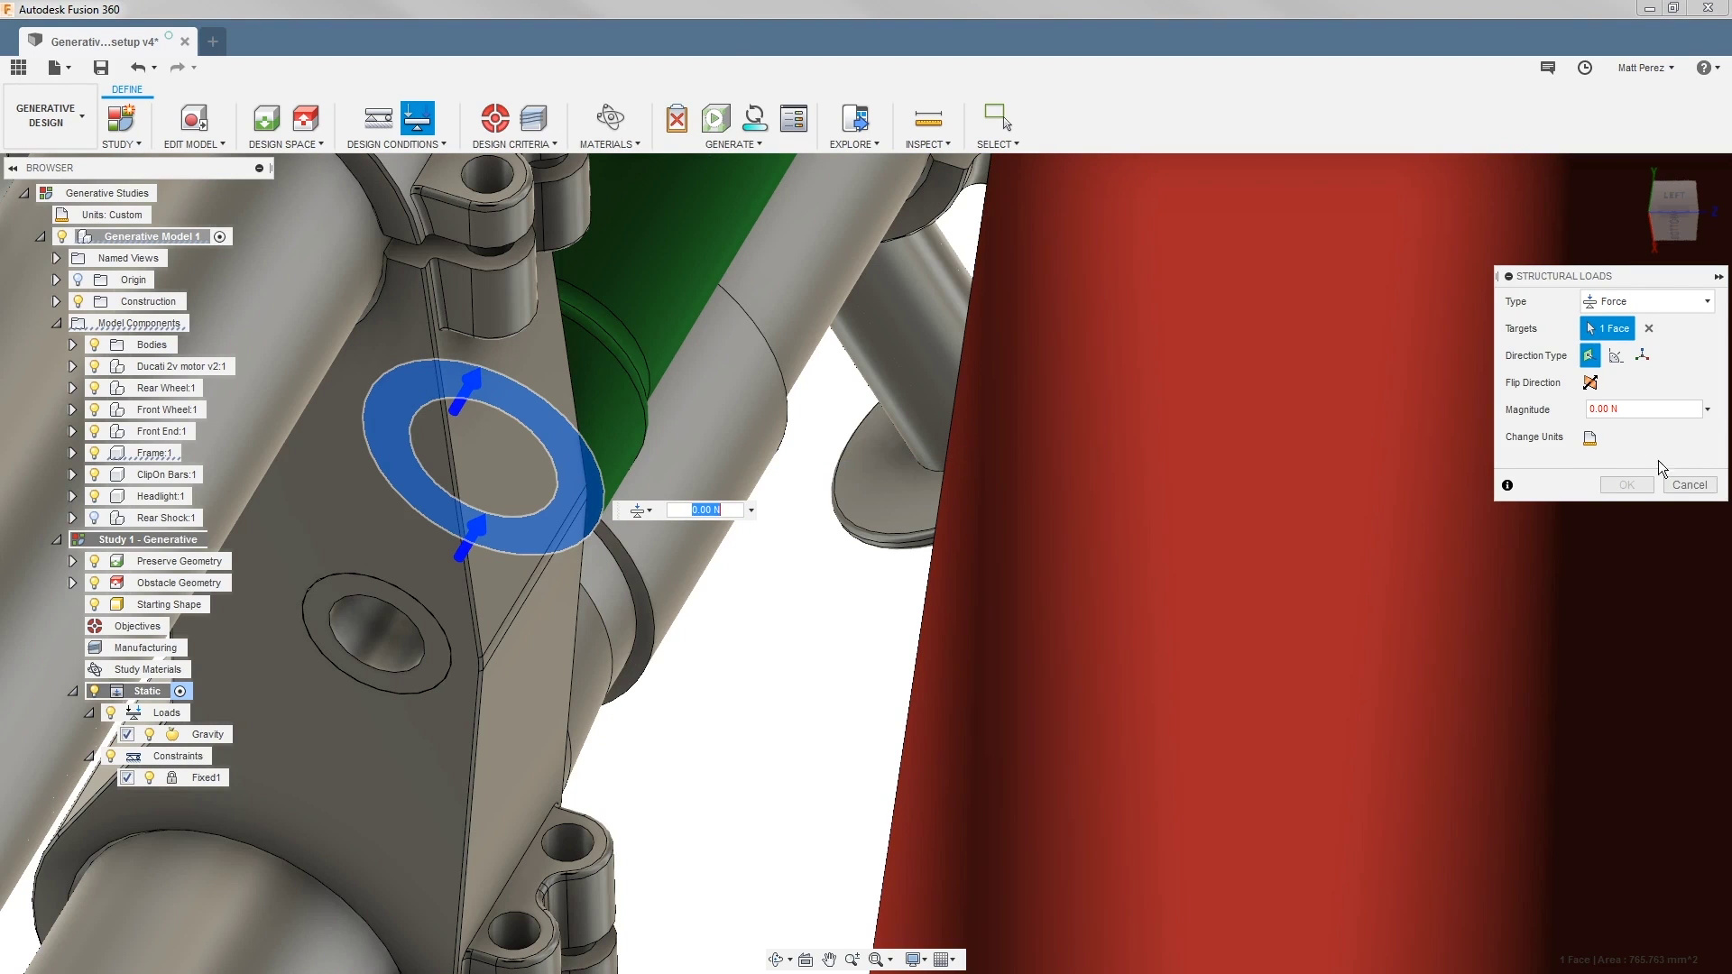
left_click(1612, 407)
type("30000")
key("Return")
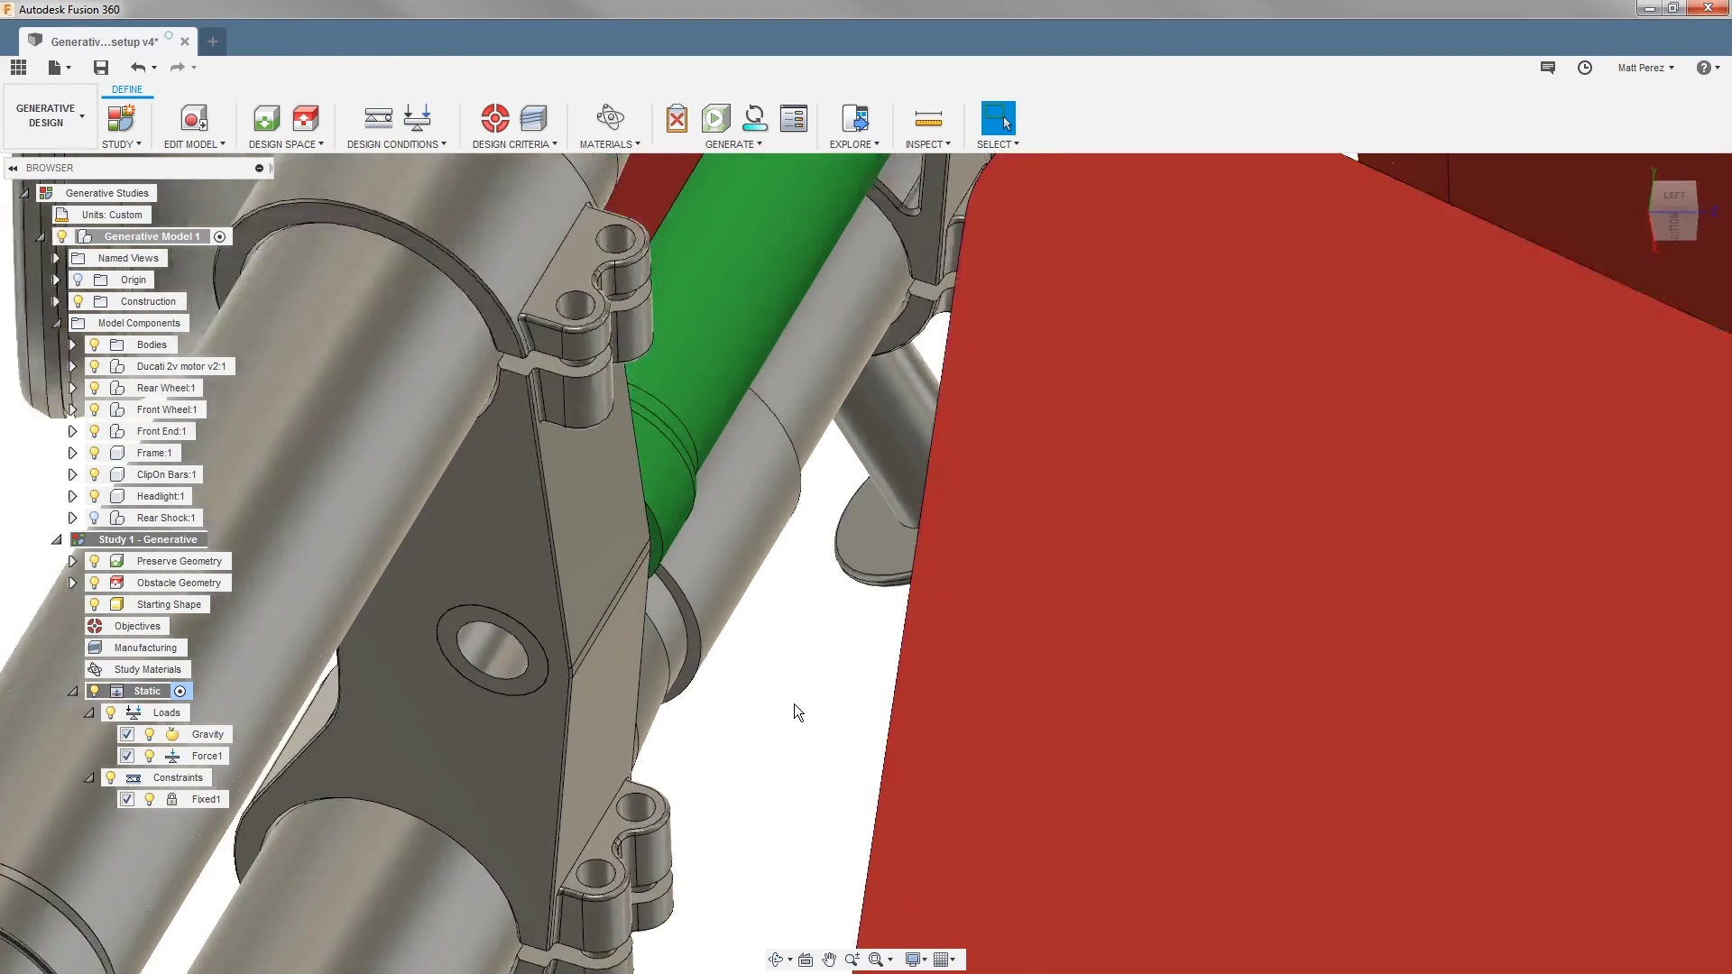
- Start a new structural load on the upper and lower stacked cylinder faces
scroll(793, 704, "down", 10)
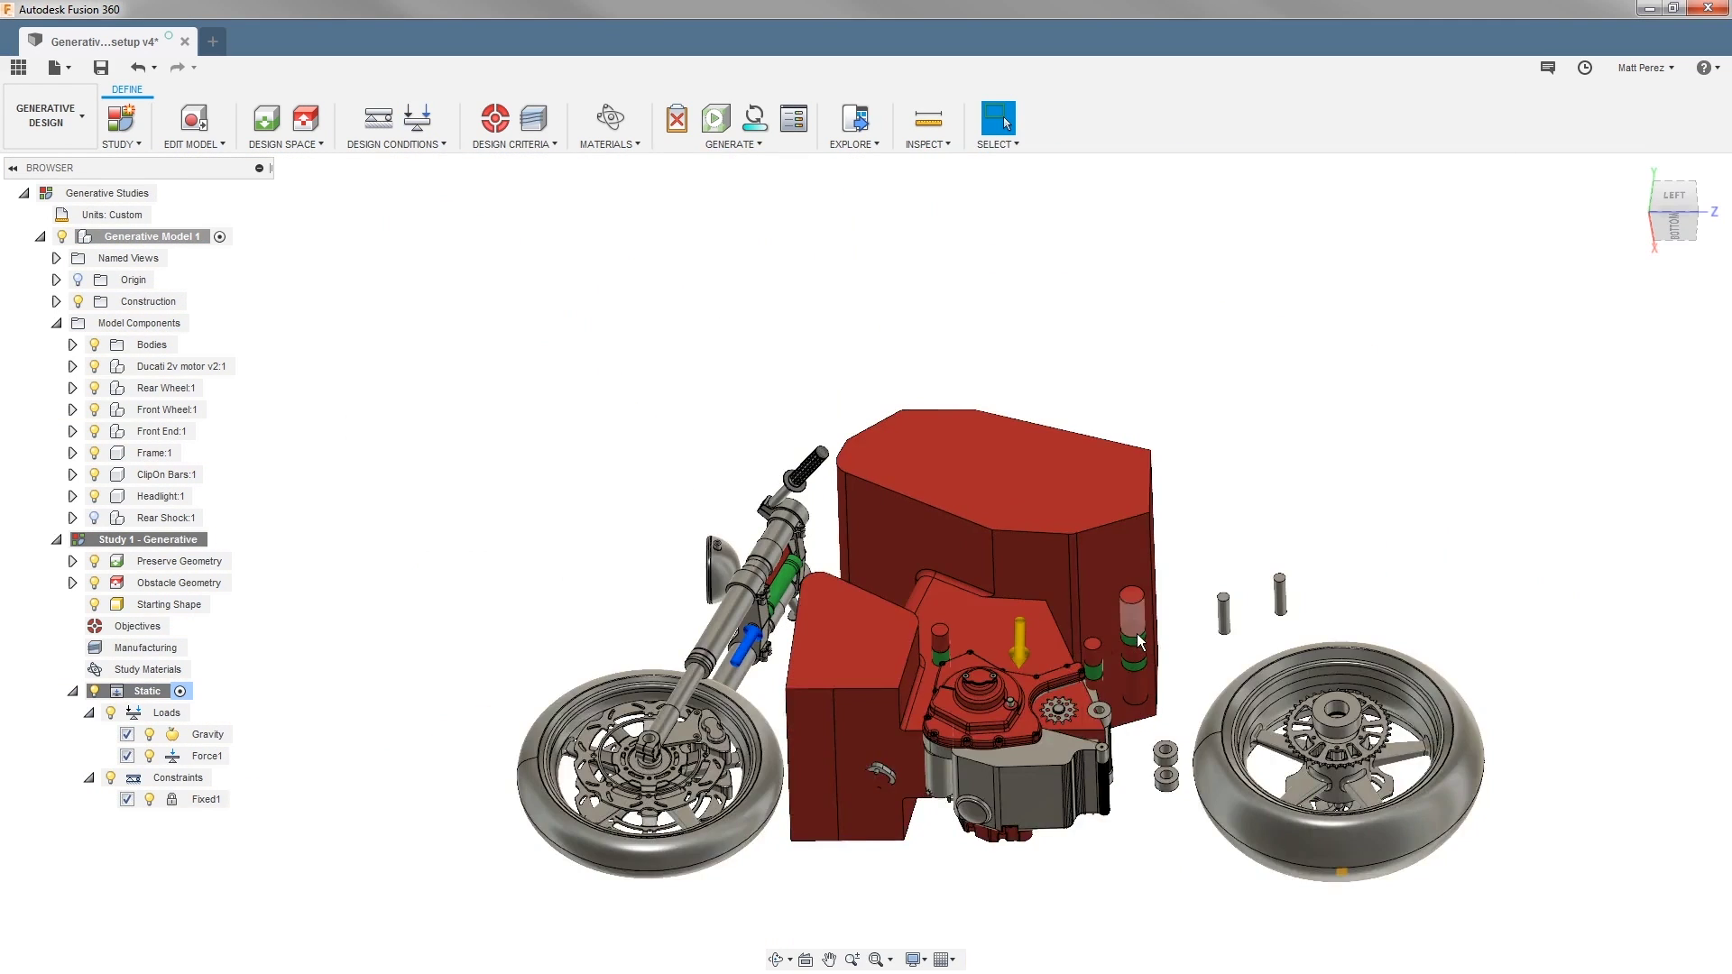
scroll(1138, 642, "up", 5)
left_click(417, 119)
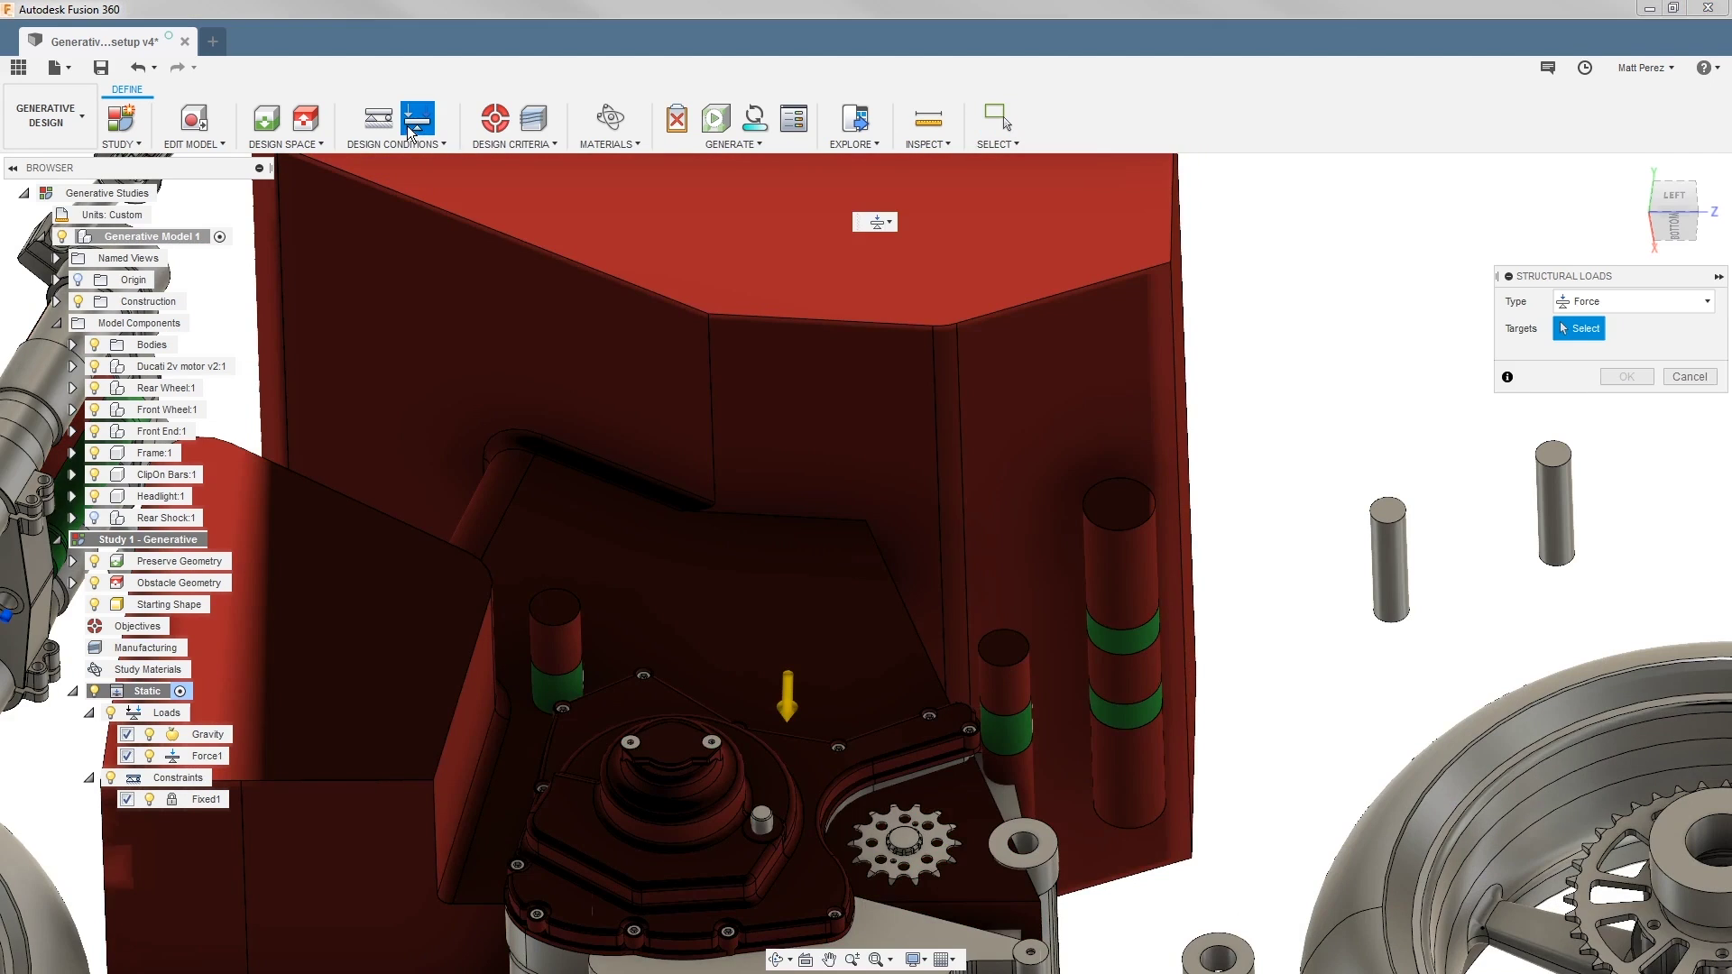
scroll(1043, 615, "up", 4)
left_click(1204, 650)
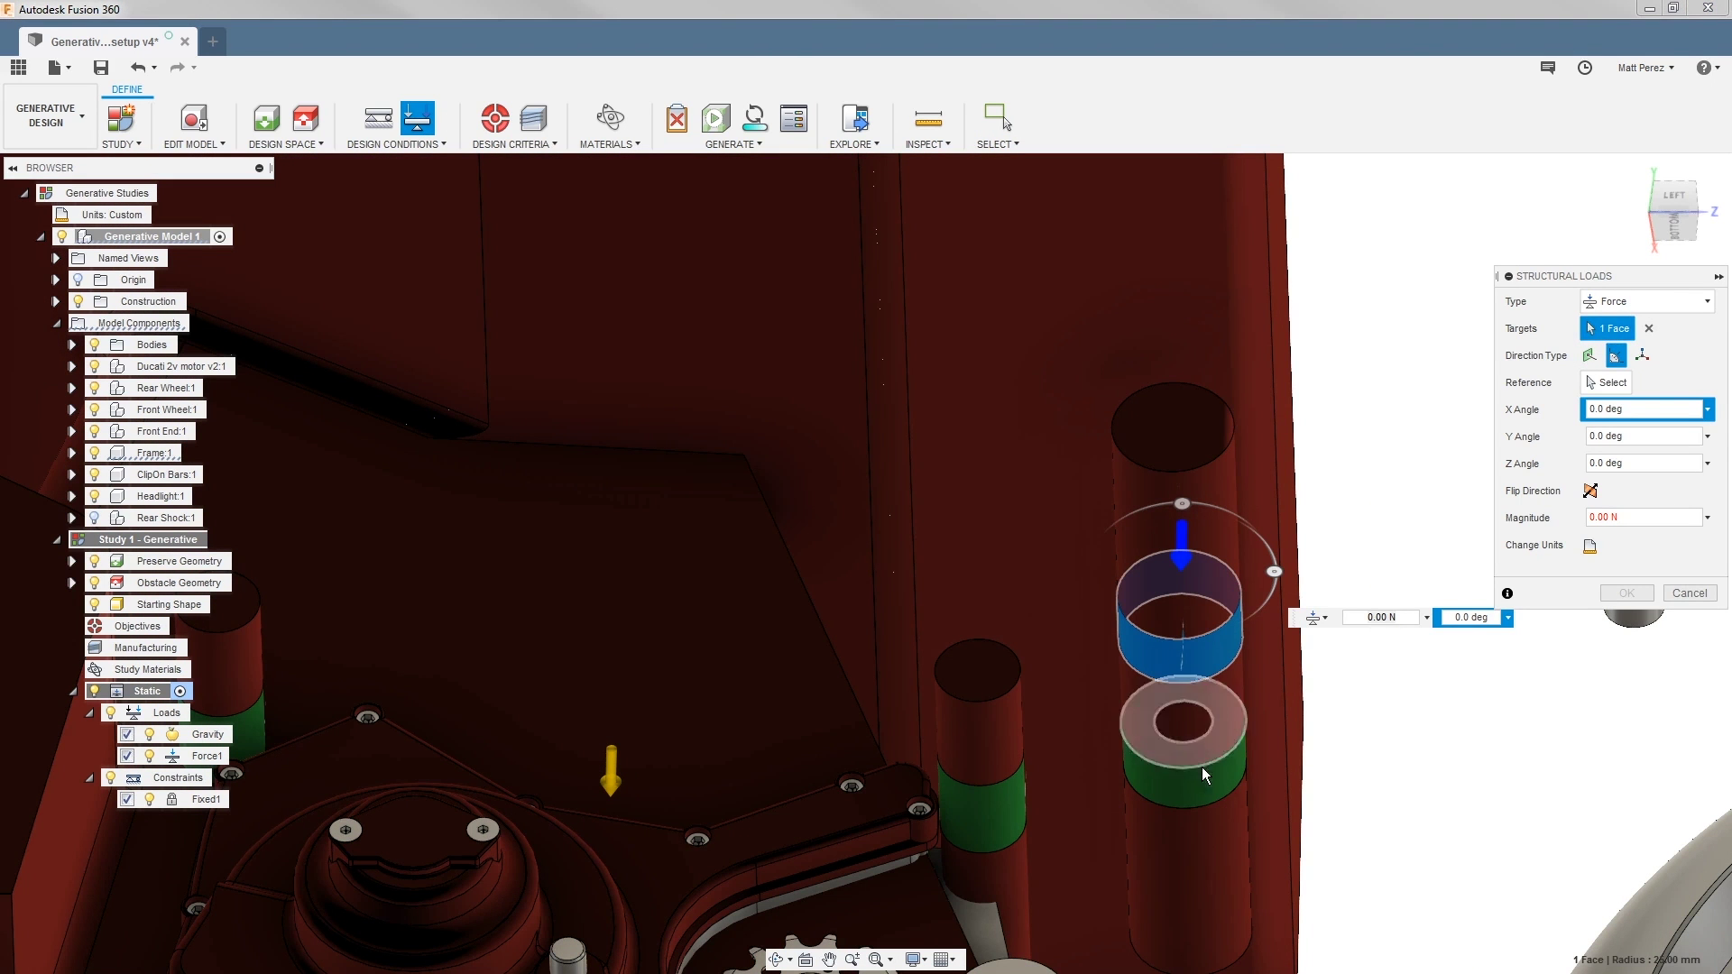
left_click(1205, 779)
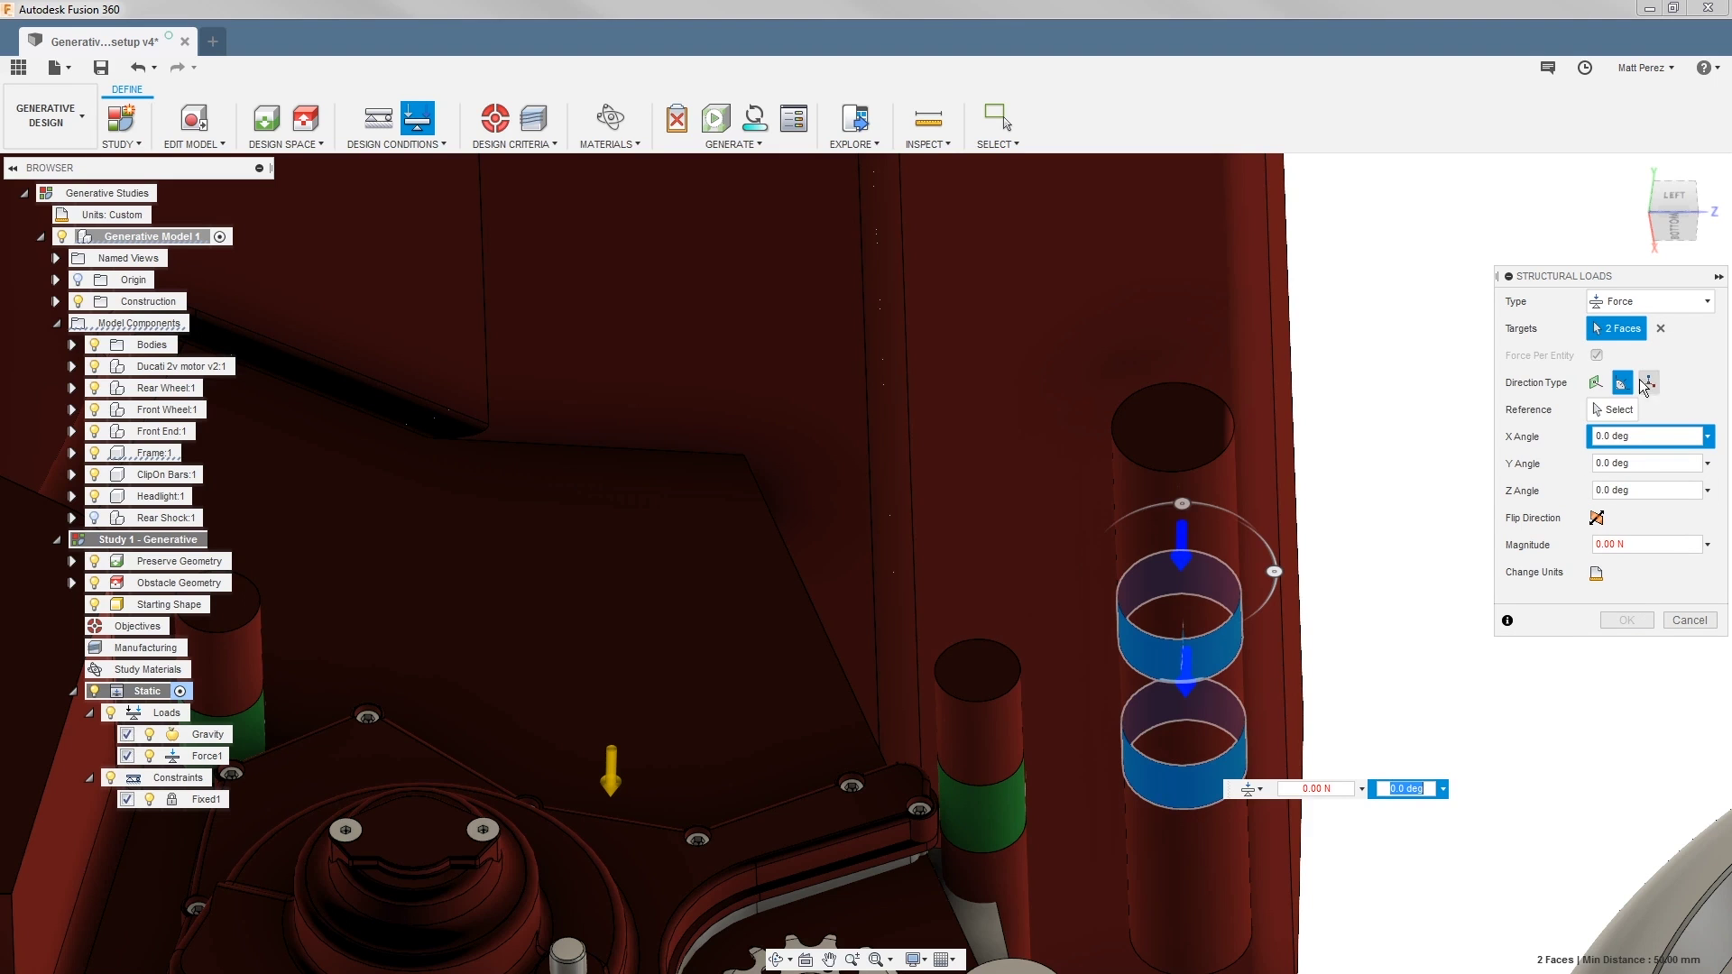
left_click(1671, 201)
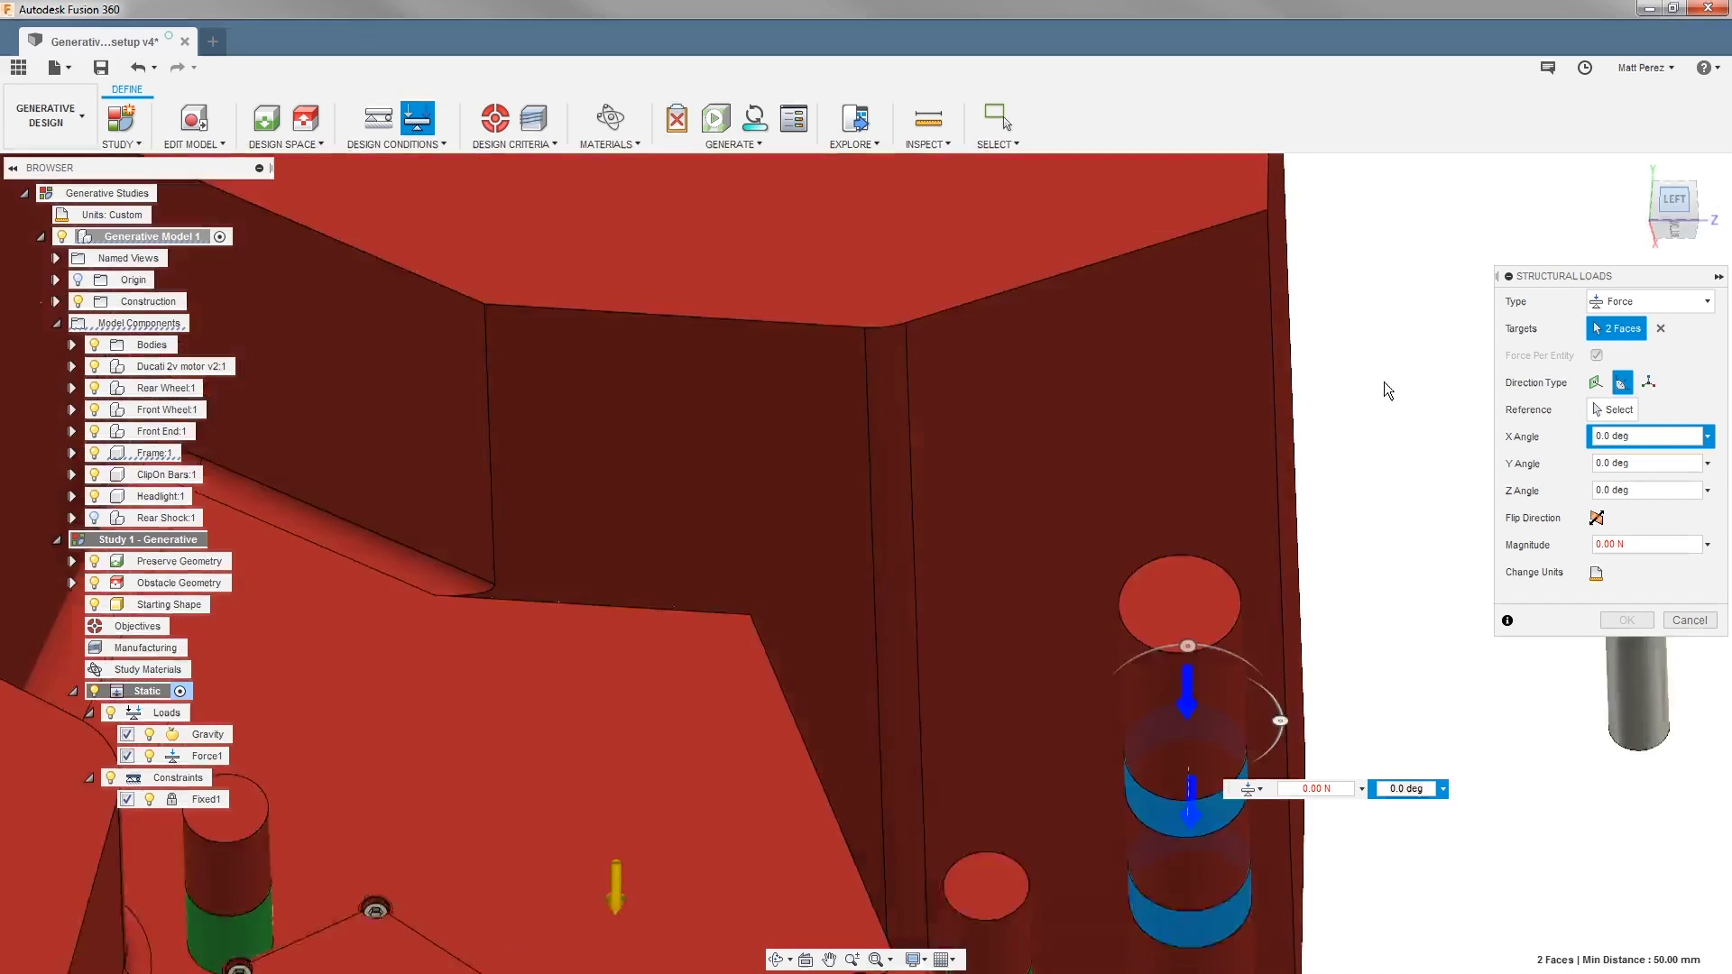
- Angle the force 175 deg about Y and set its magnitude to 24675 N
scroll(983, 361, "down", 3)
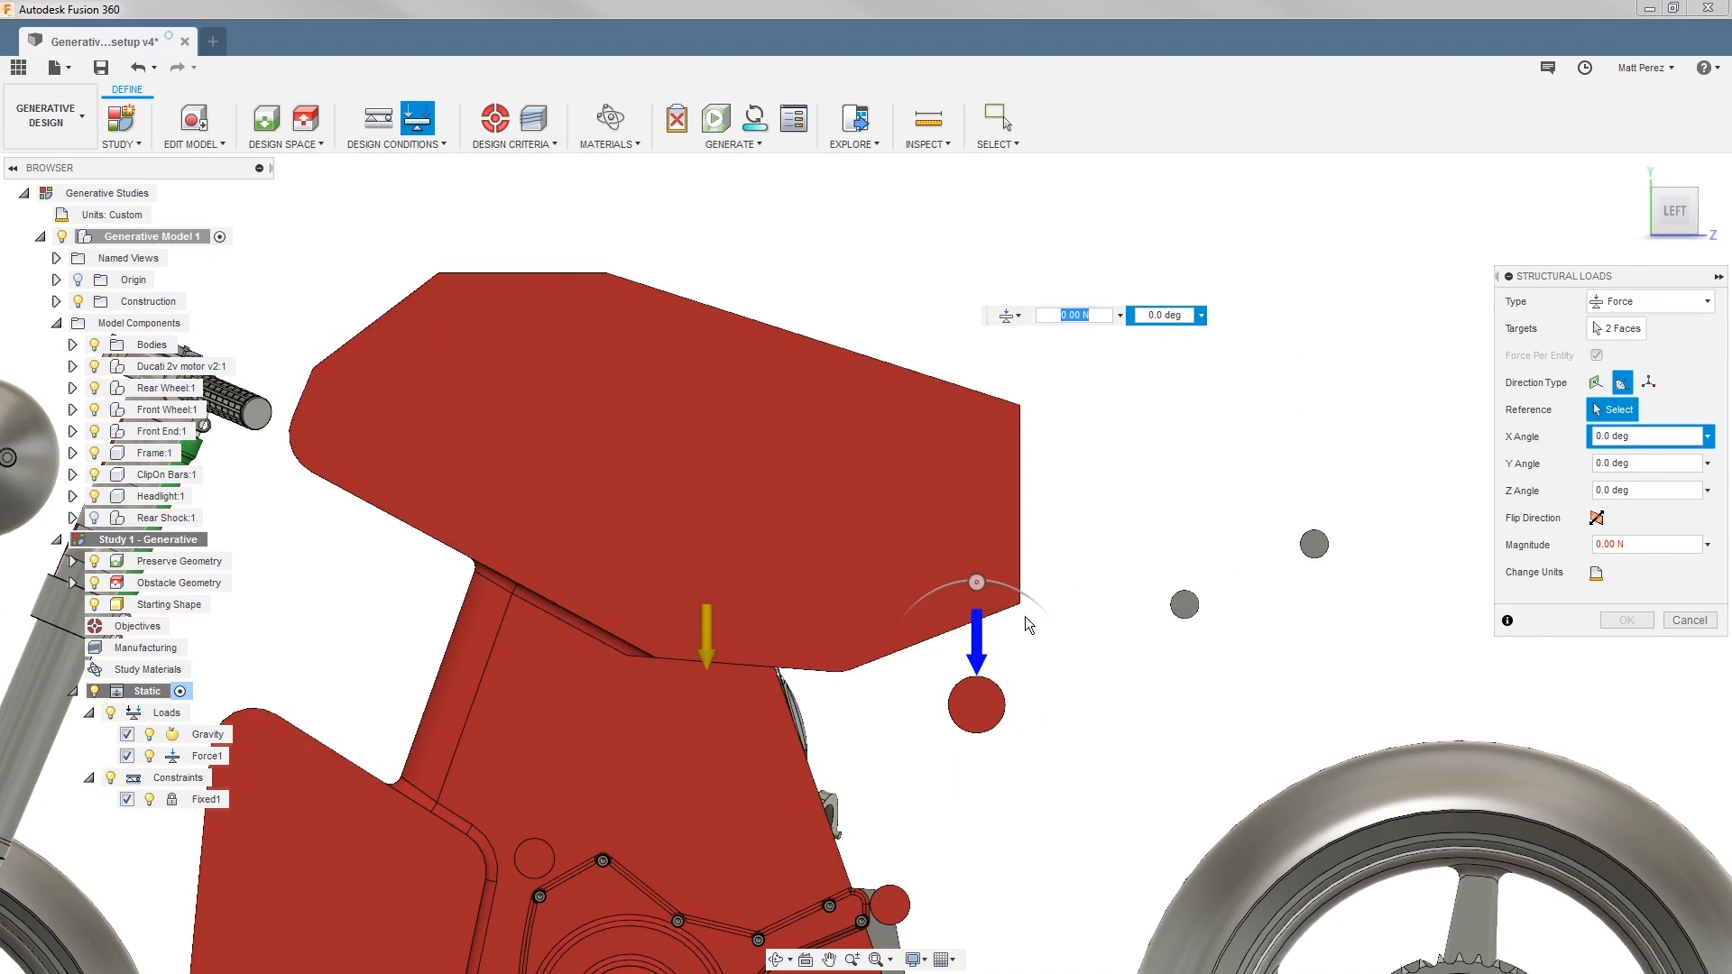
left_click_drag(976, 583, 1026, 788)
scroll(1064, 588, "down", 3)
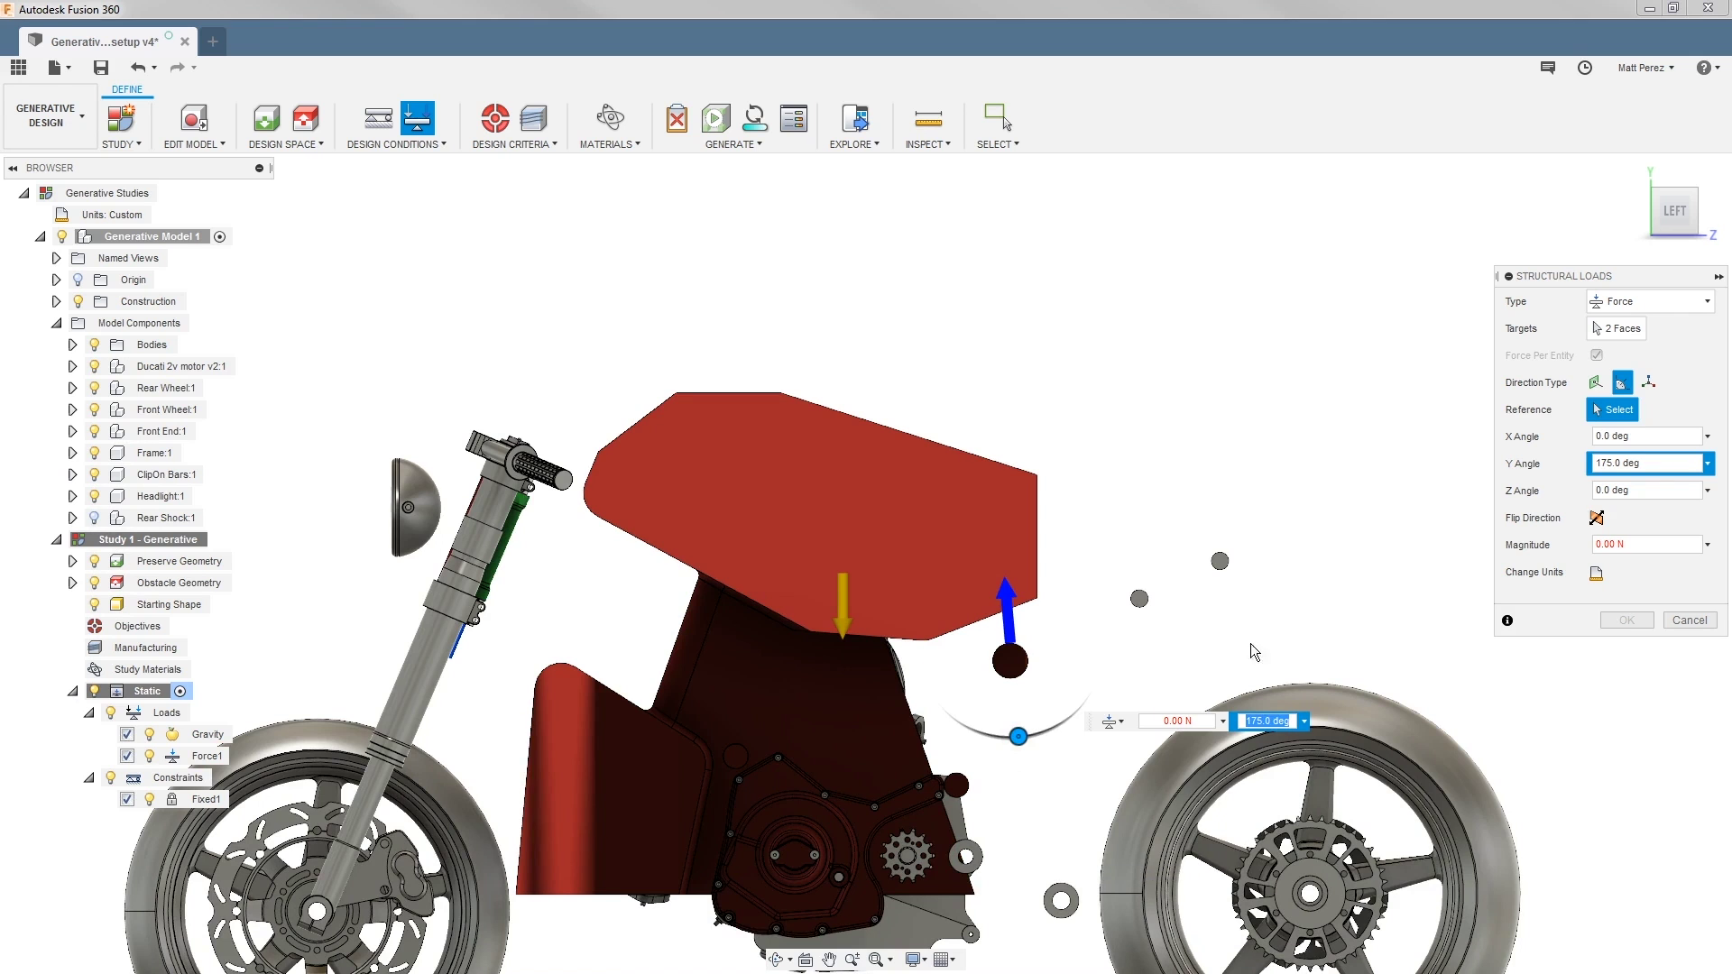
left_click_drag(1628, 543, 1595, 544)
key("BackSpace")
type("24675")
- Confirm Force2, the 24675 N load on the two cylinder faces
left_click(1627, 619)
scroll(1334, 452, "down", 3)
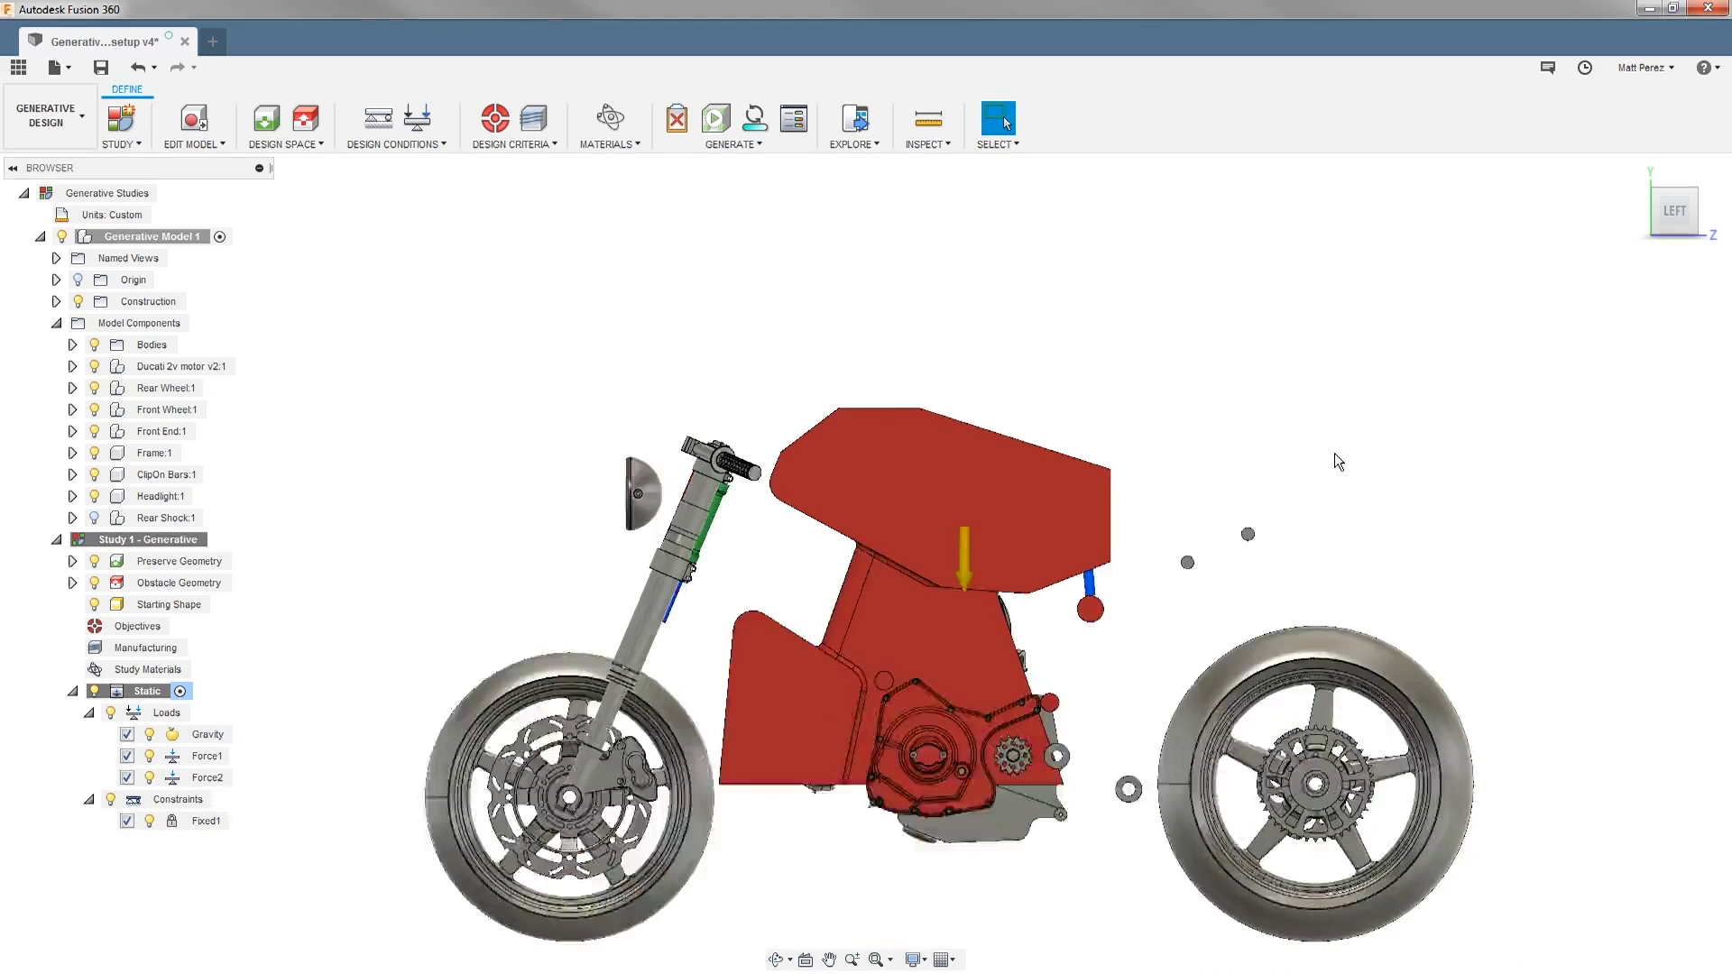
middle_click_drag(1253, 580, 1204, 566, "shift")
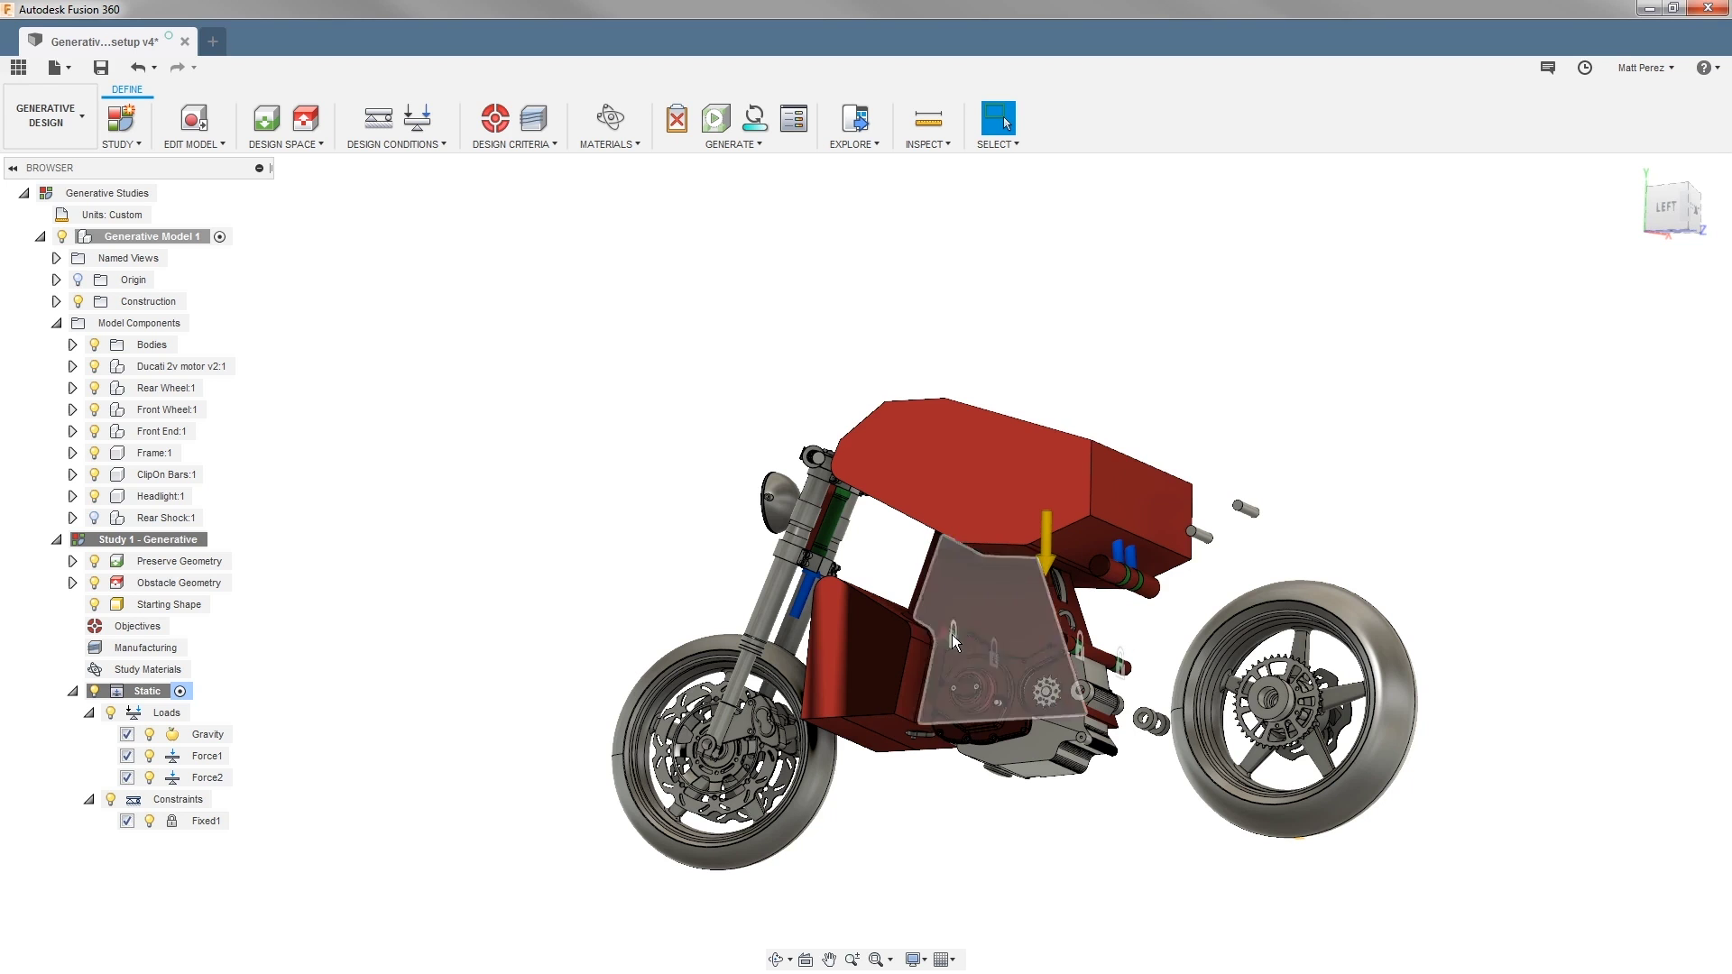
- Clone the Static load case and make the copy, Static (1), active
left_click(88, 712)
left_click(73, 692)
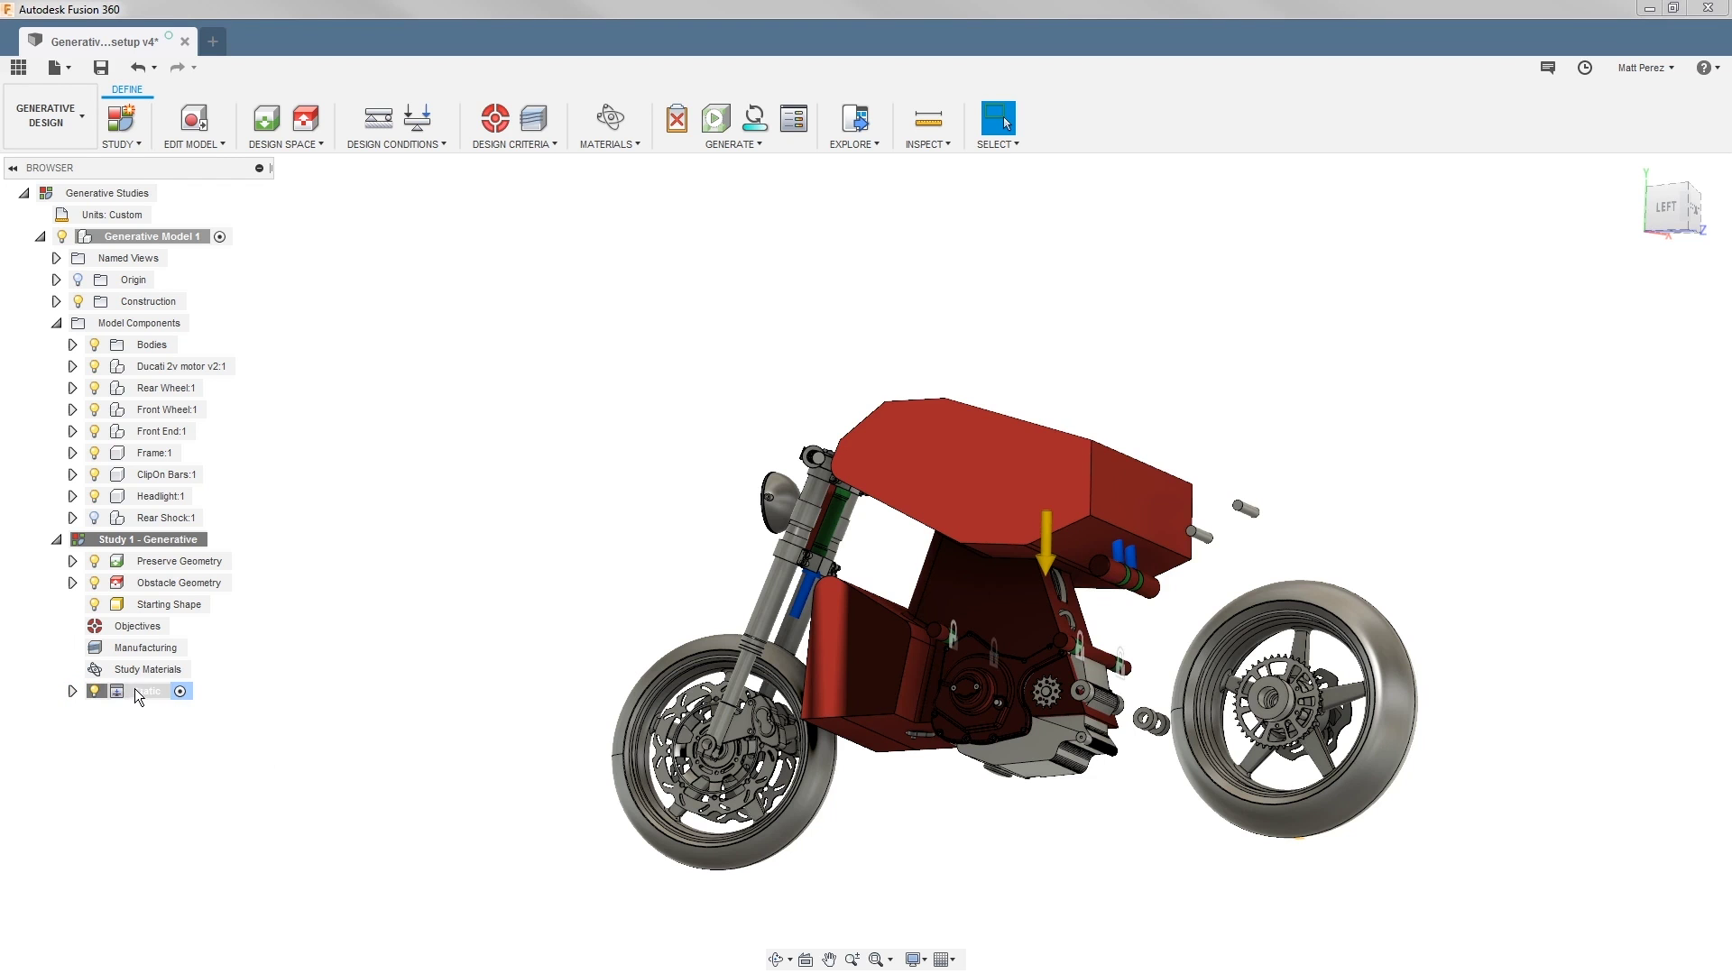
right_click(143, 691)
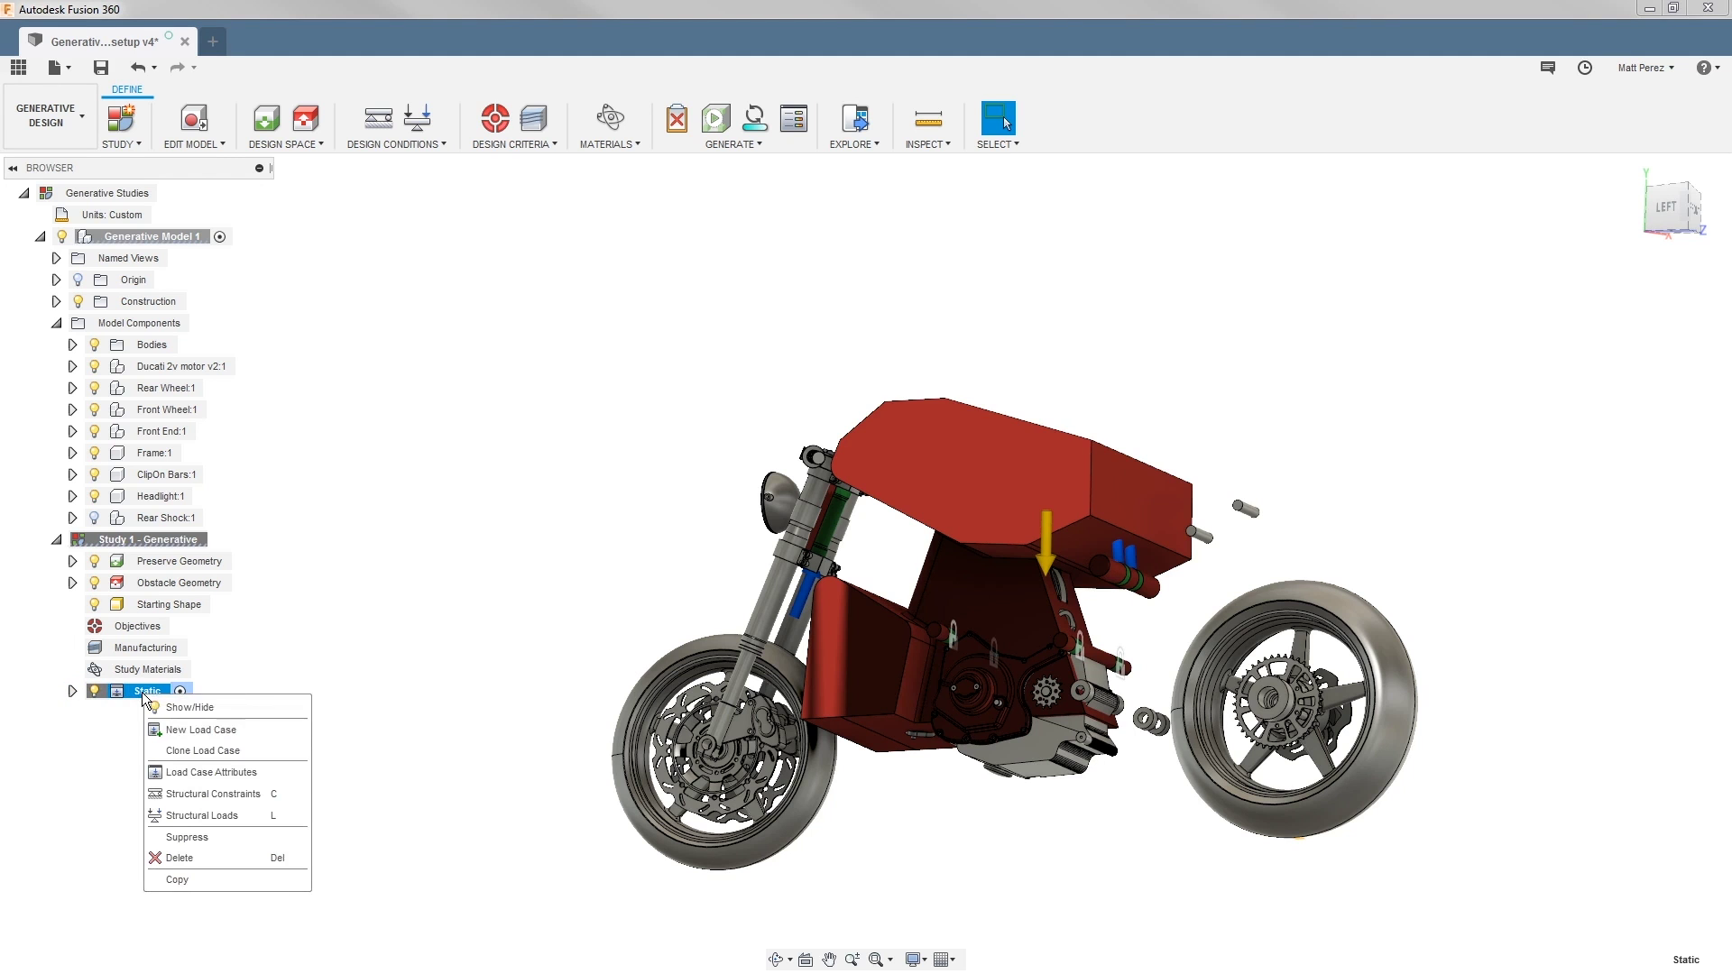
left_click(200, 751)
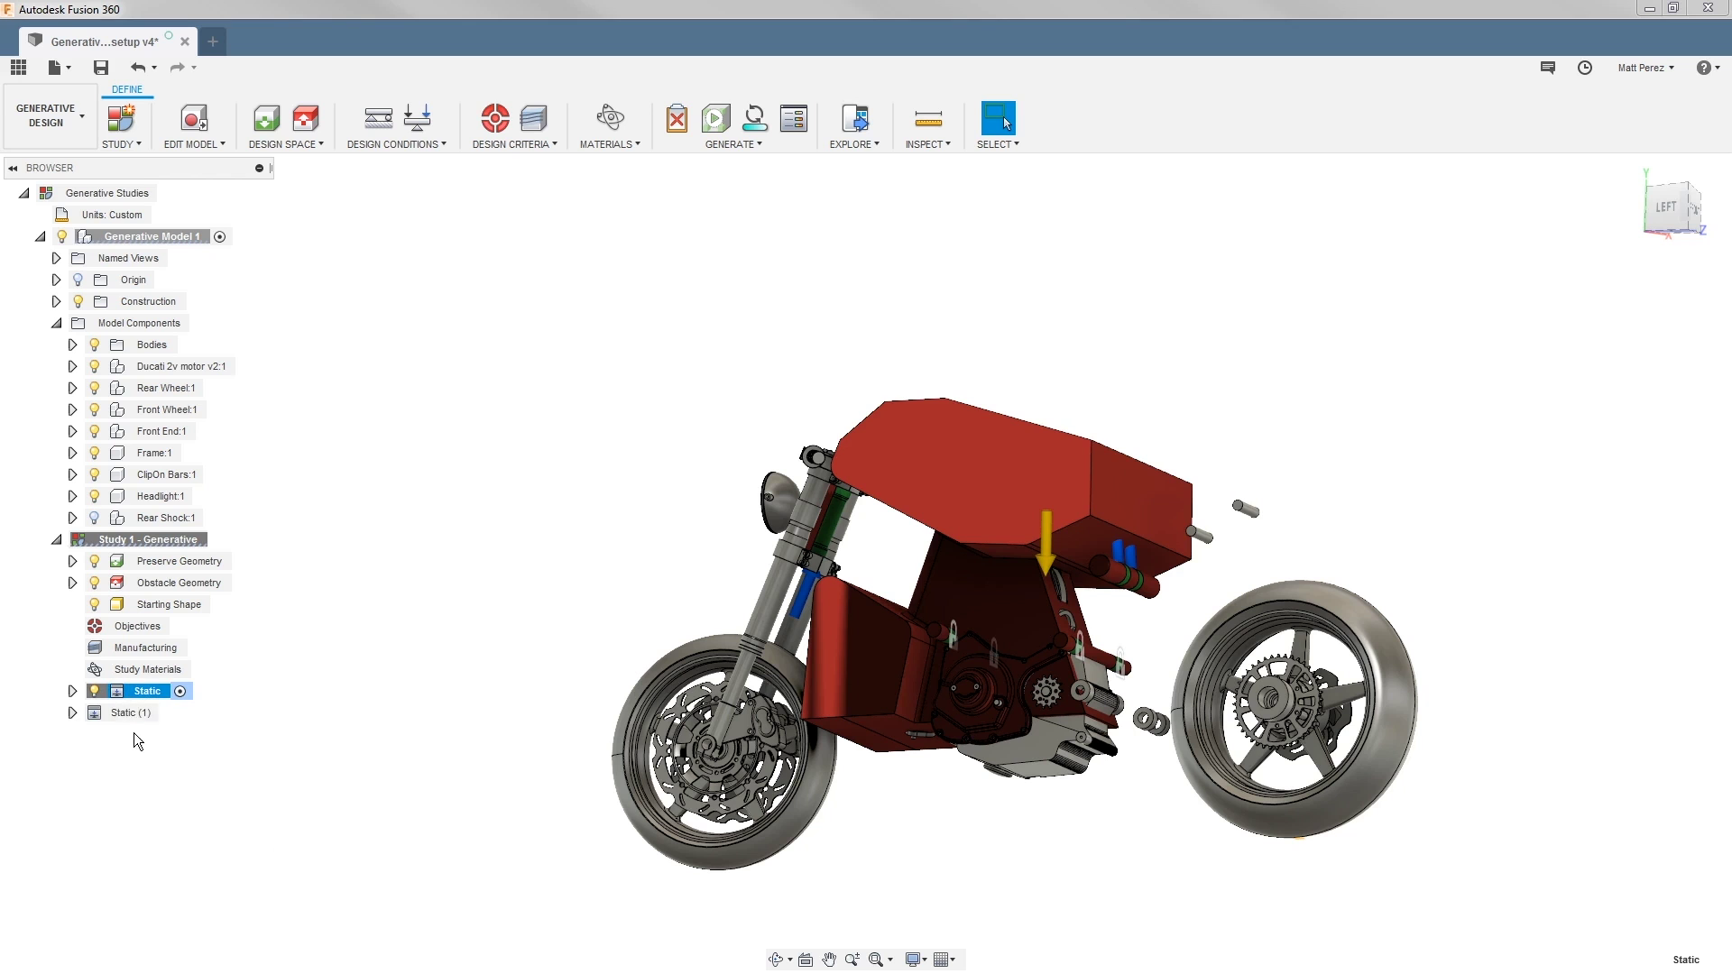
left_click(168, 714)
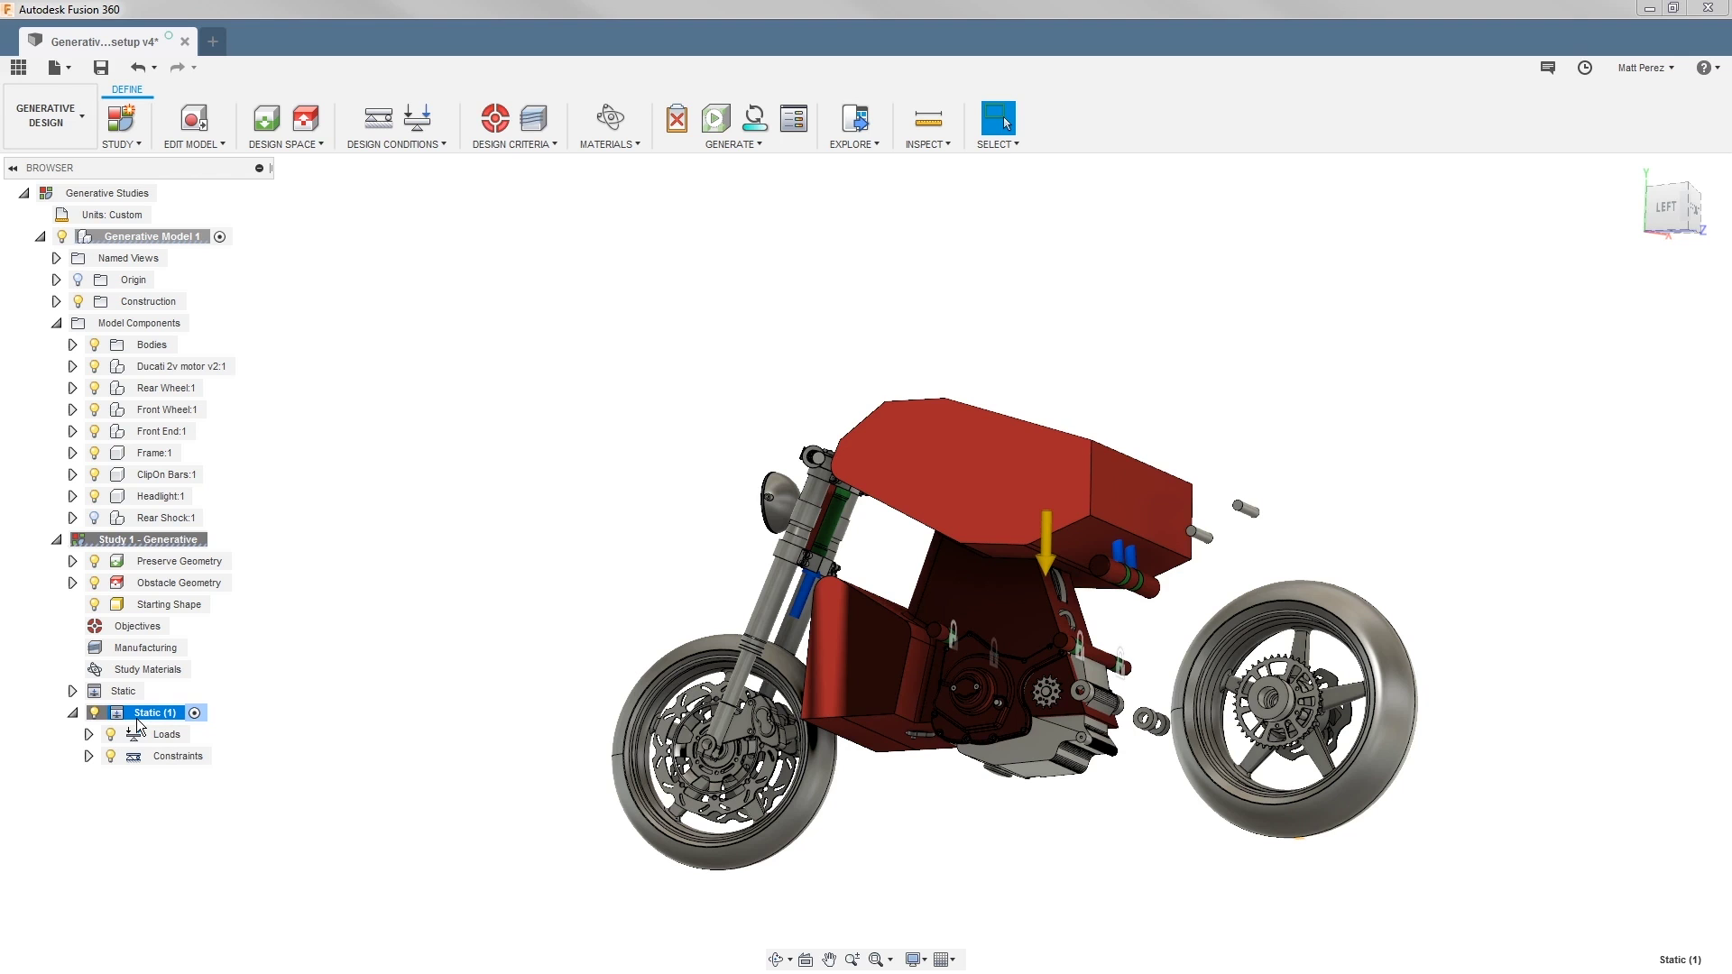
- Rename the cloned load case to 'Twisting L'
double_click(160, 711)
type("Twisting L")
key("Return")
- Delete Force3 from Twisting L, leaving Gravity and Force4 under Loads
left_click(88, 734)
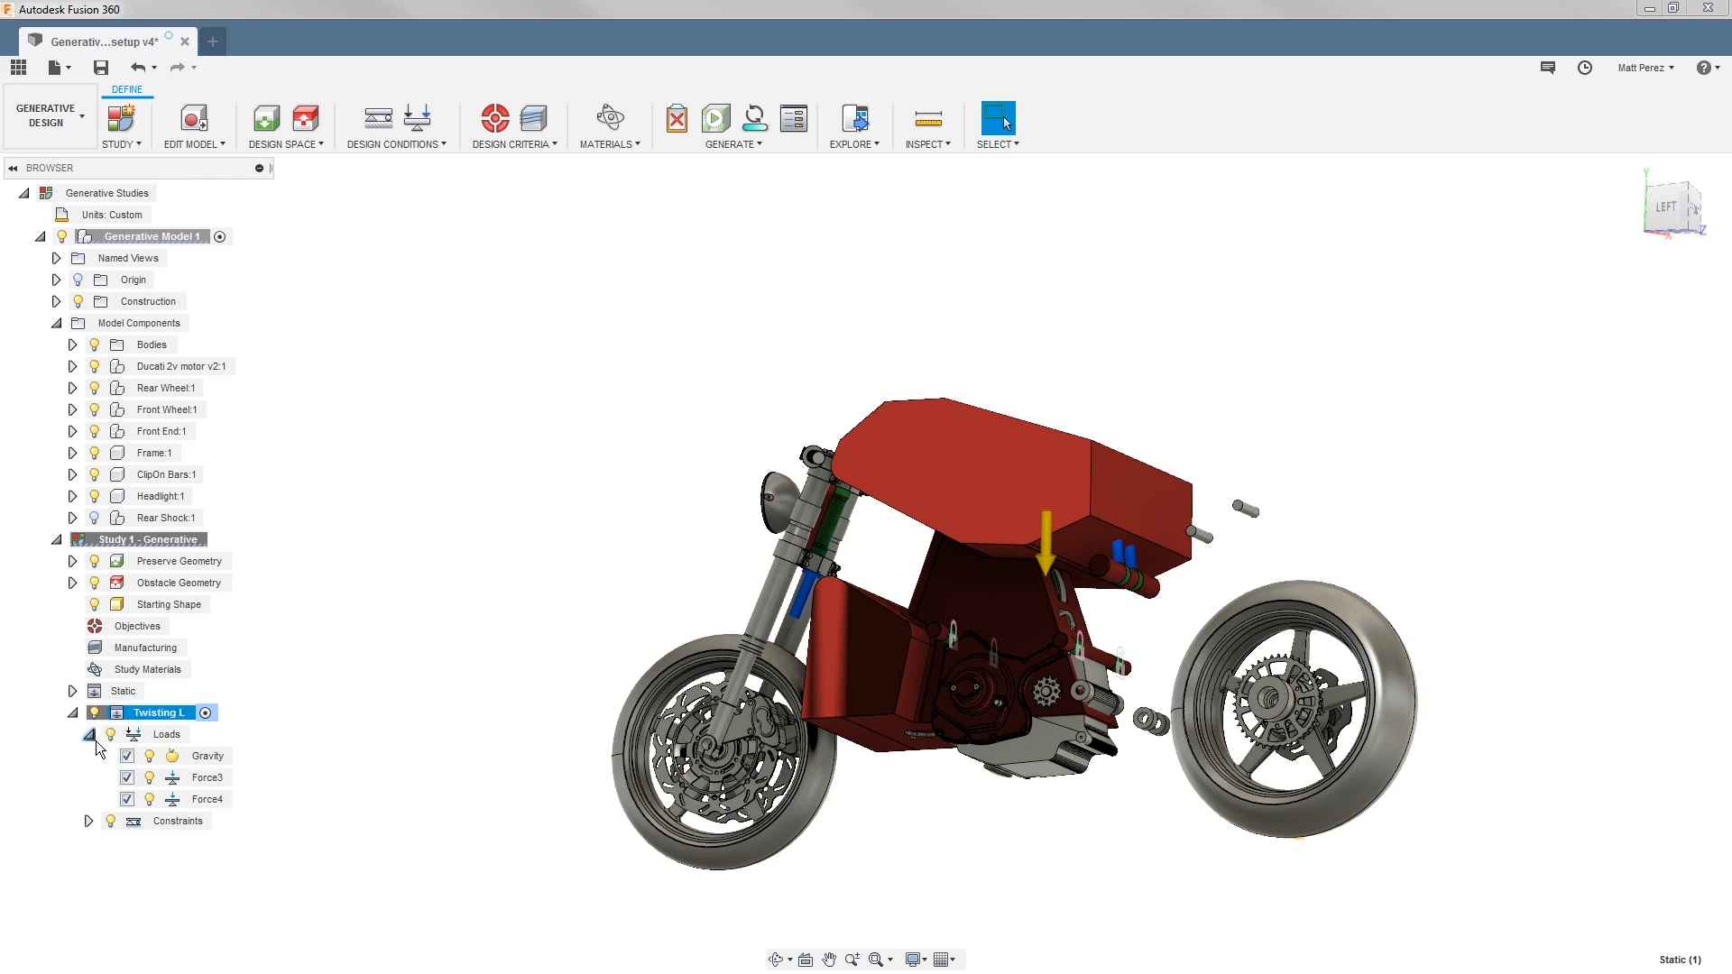
left_click(201, 781)
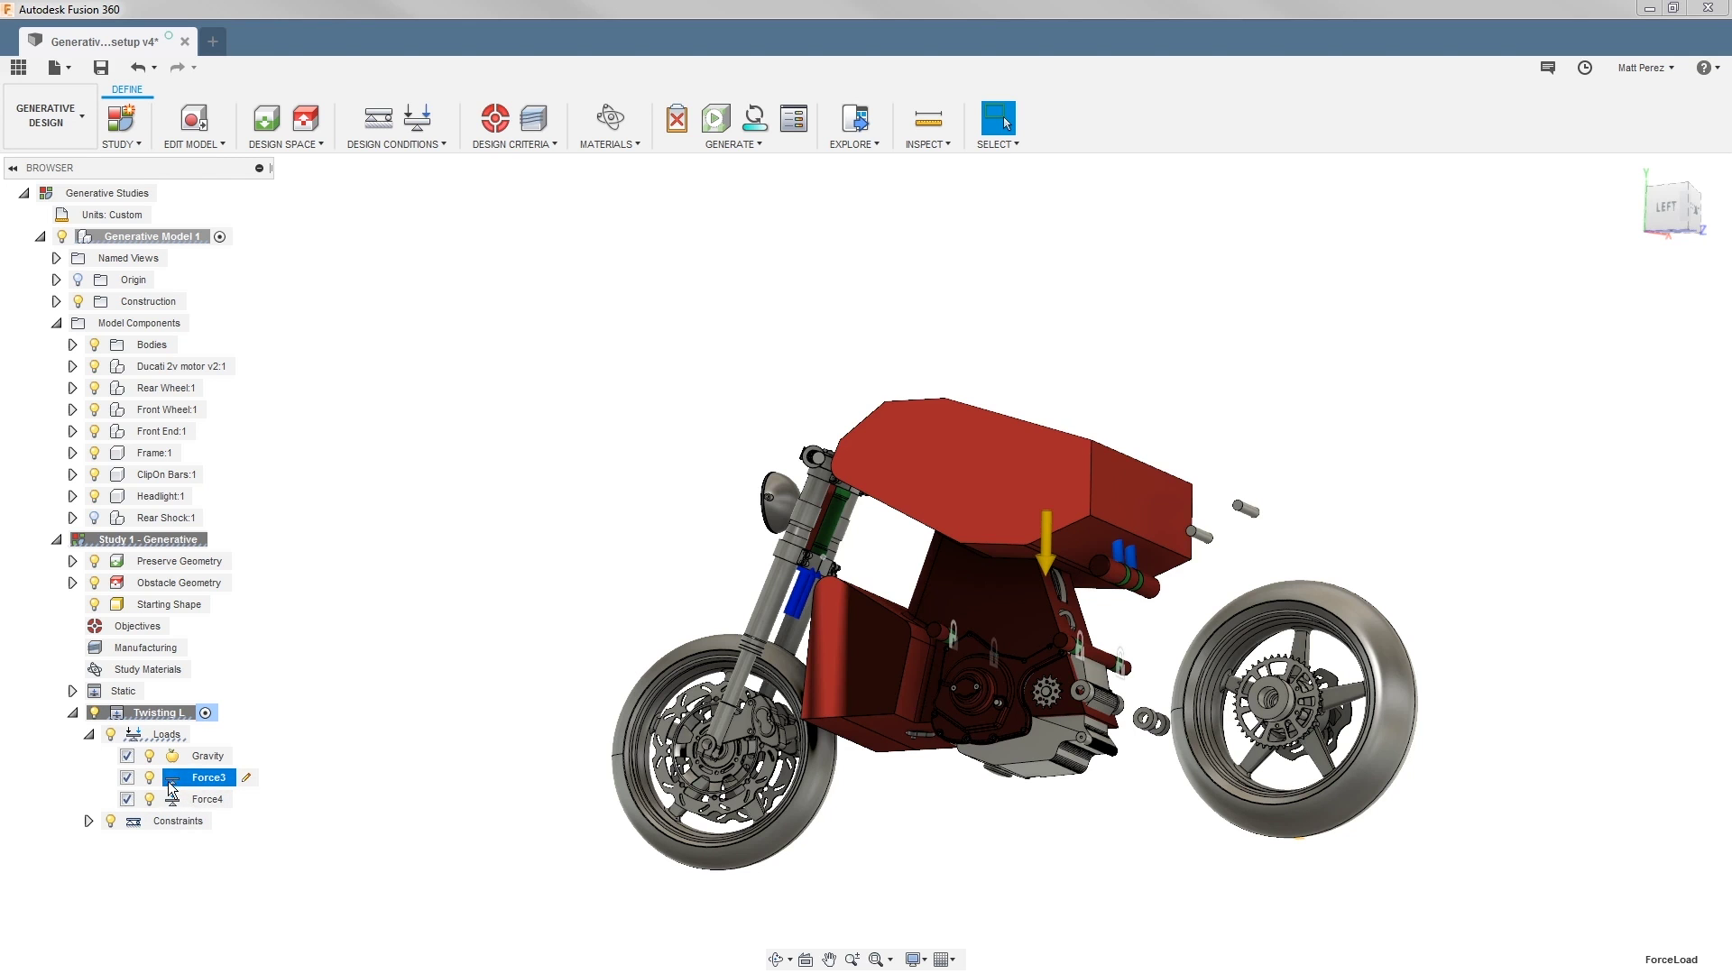
right_click(207, 787)
key("Delete")
- Add a force on the upper steering-head face, rotated to -90 deg about X
left_click(416, 117)
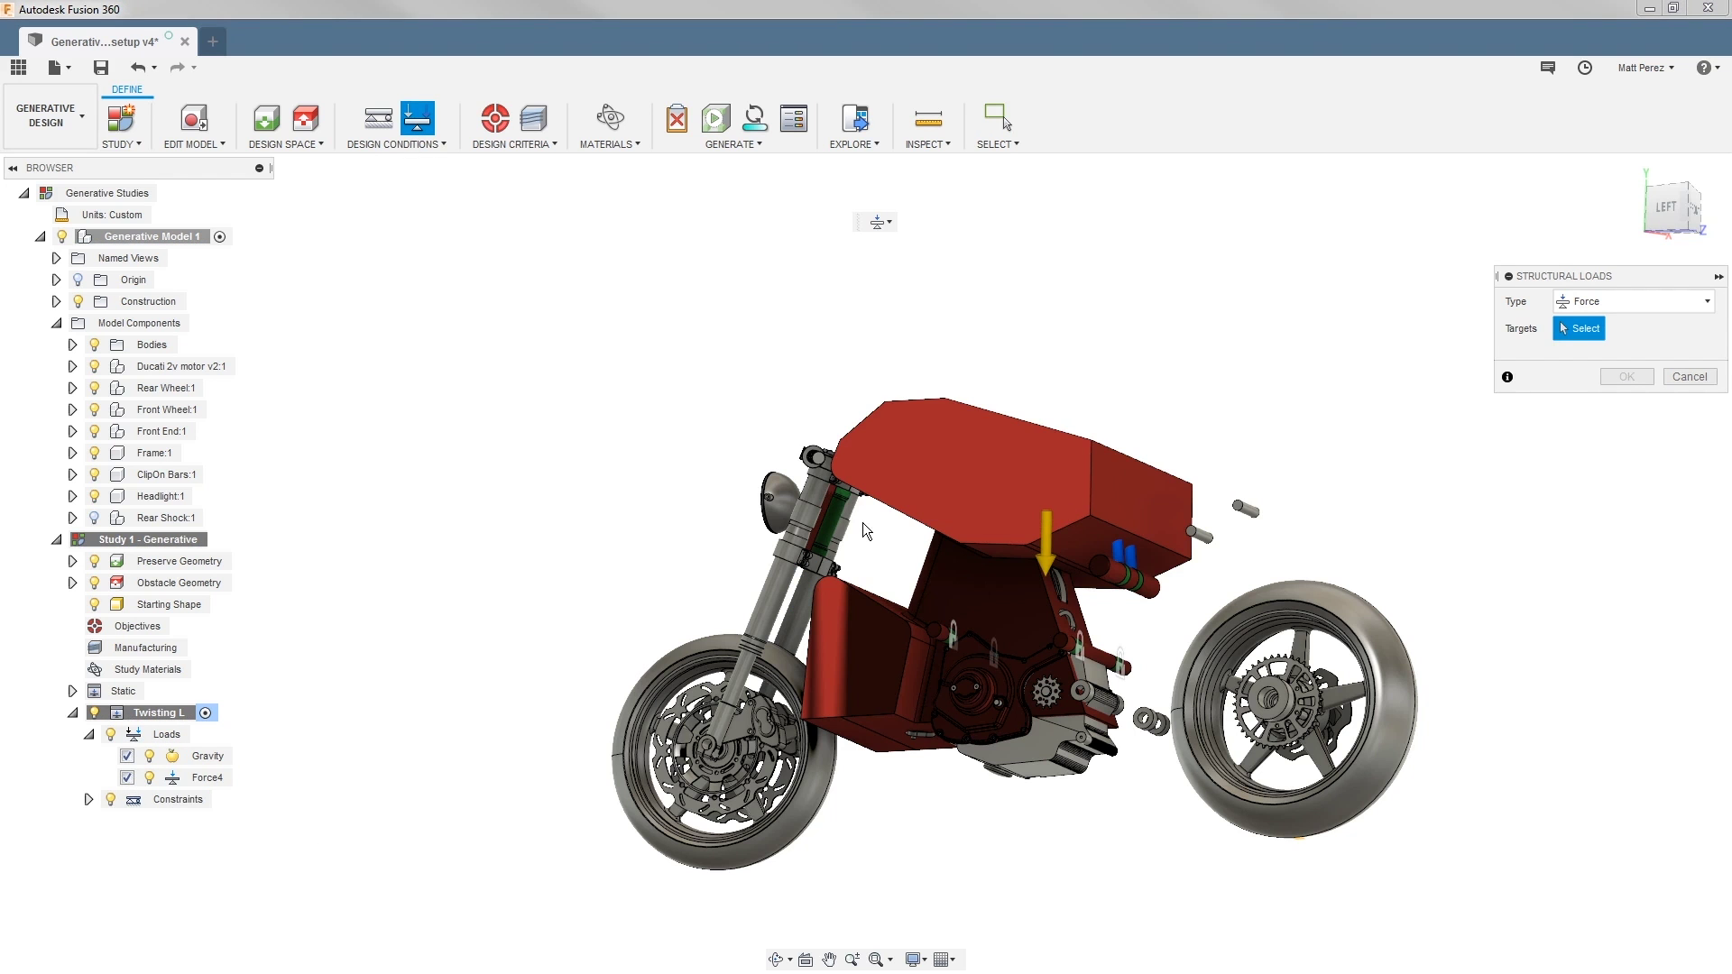
scroll(863, 495, "up", 5)
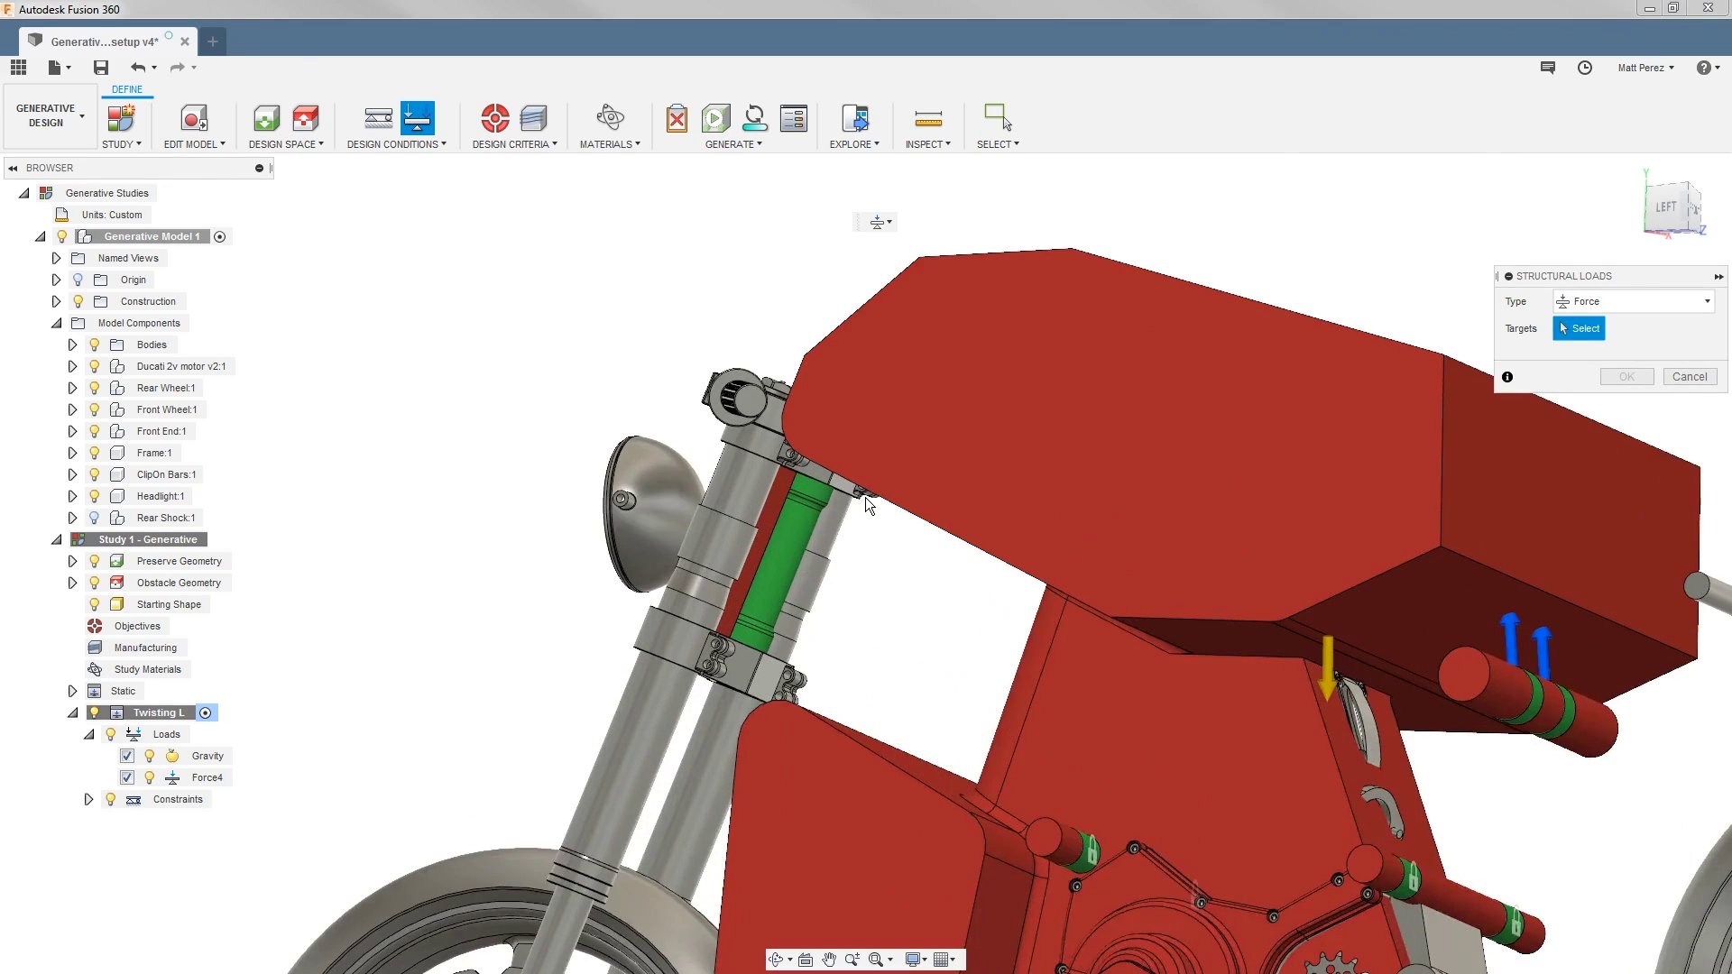
left_click(805, 485)
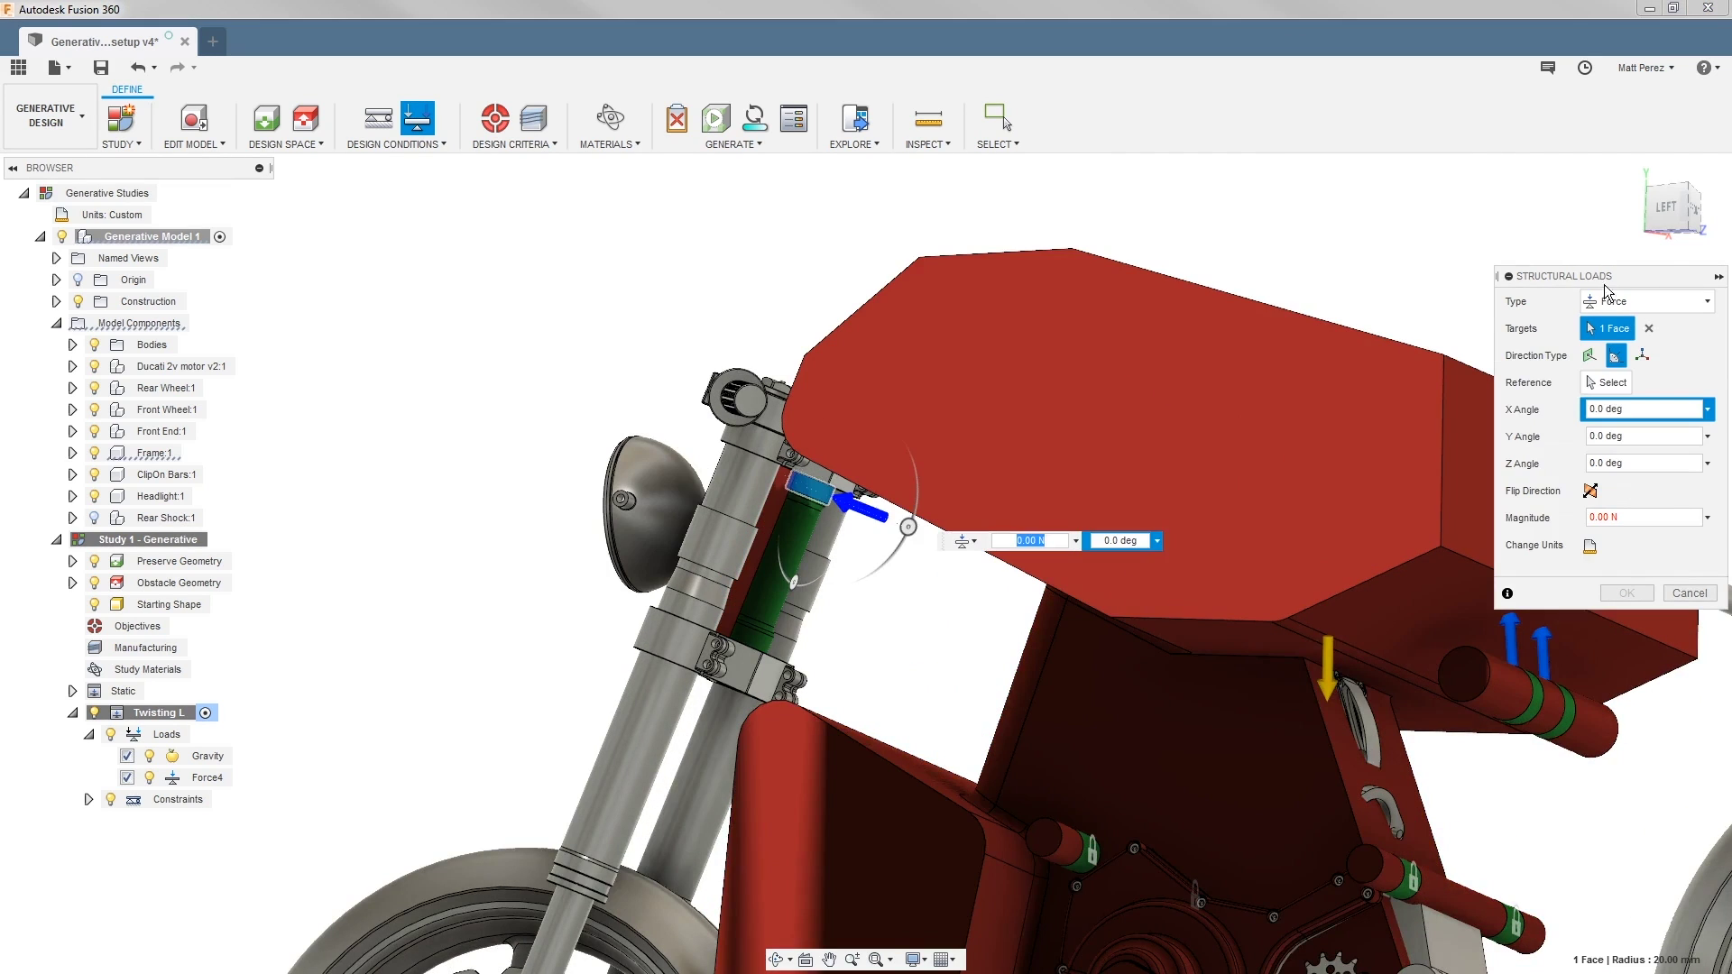
left_click(1647, 174)
left_click(1676, 189)
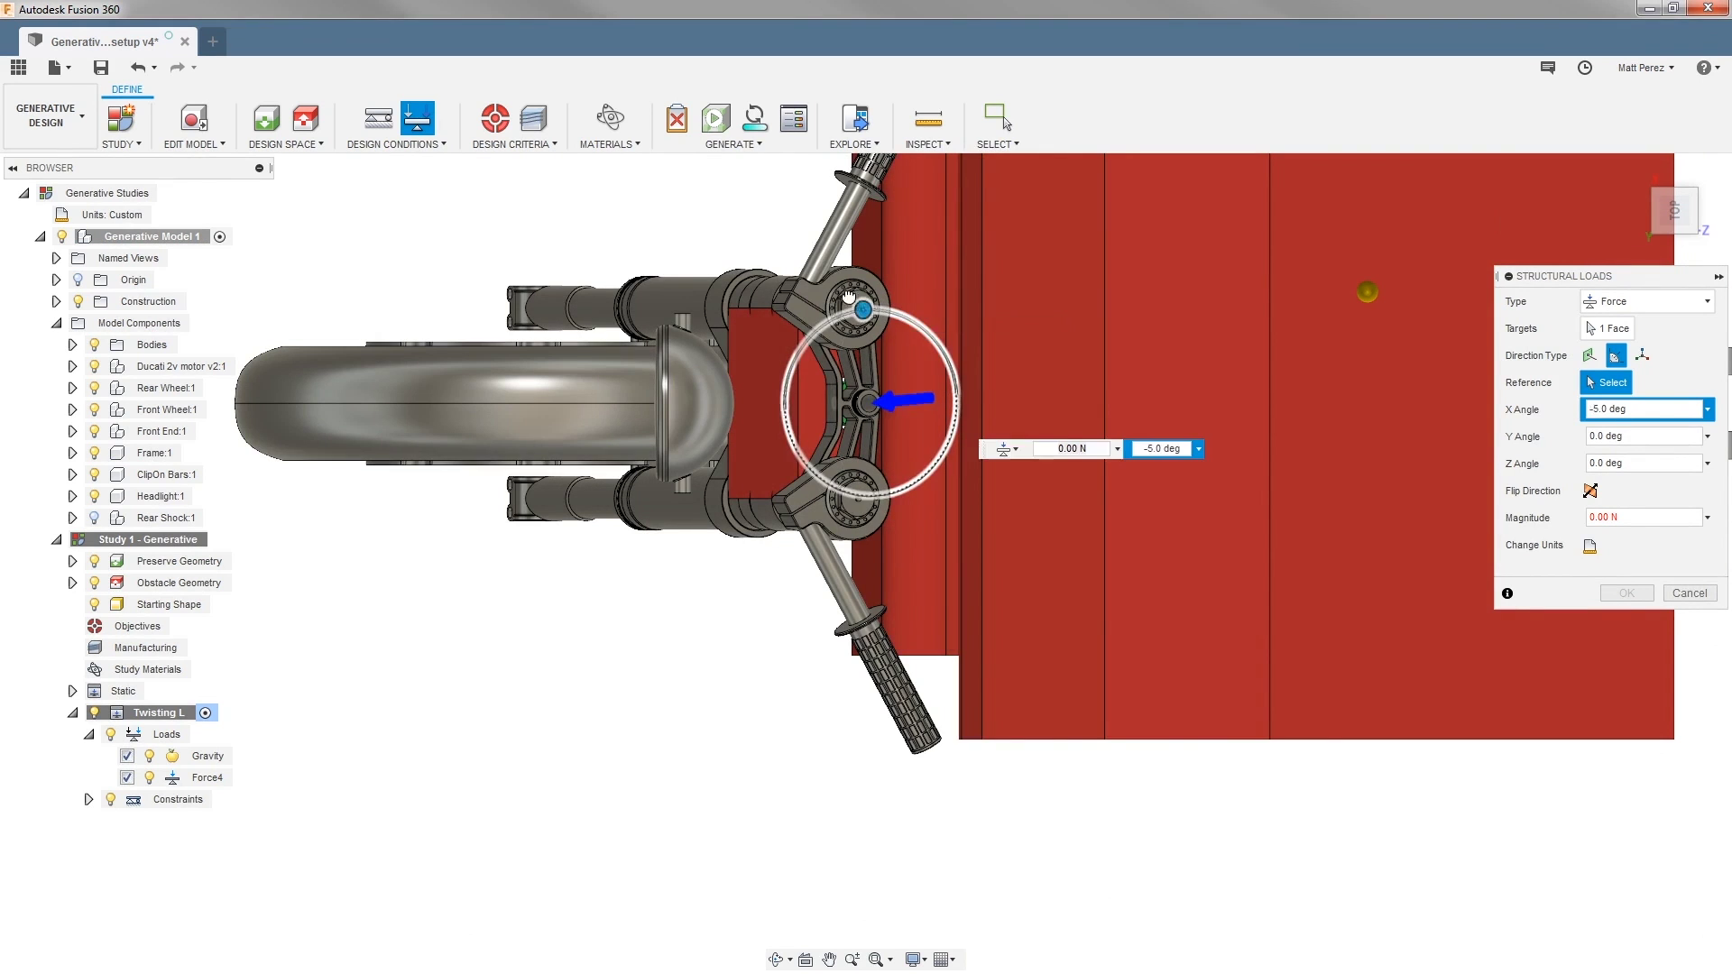
left_click_drag(870, 310, 683, 407)
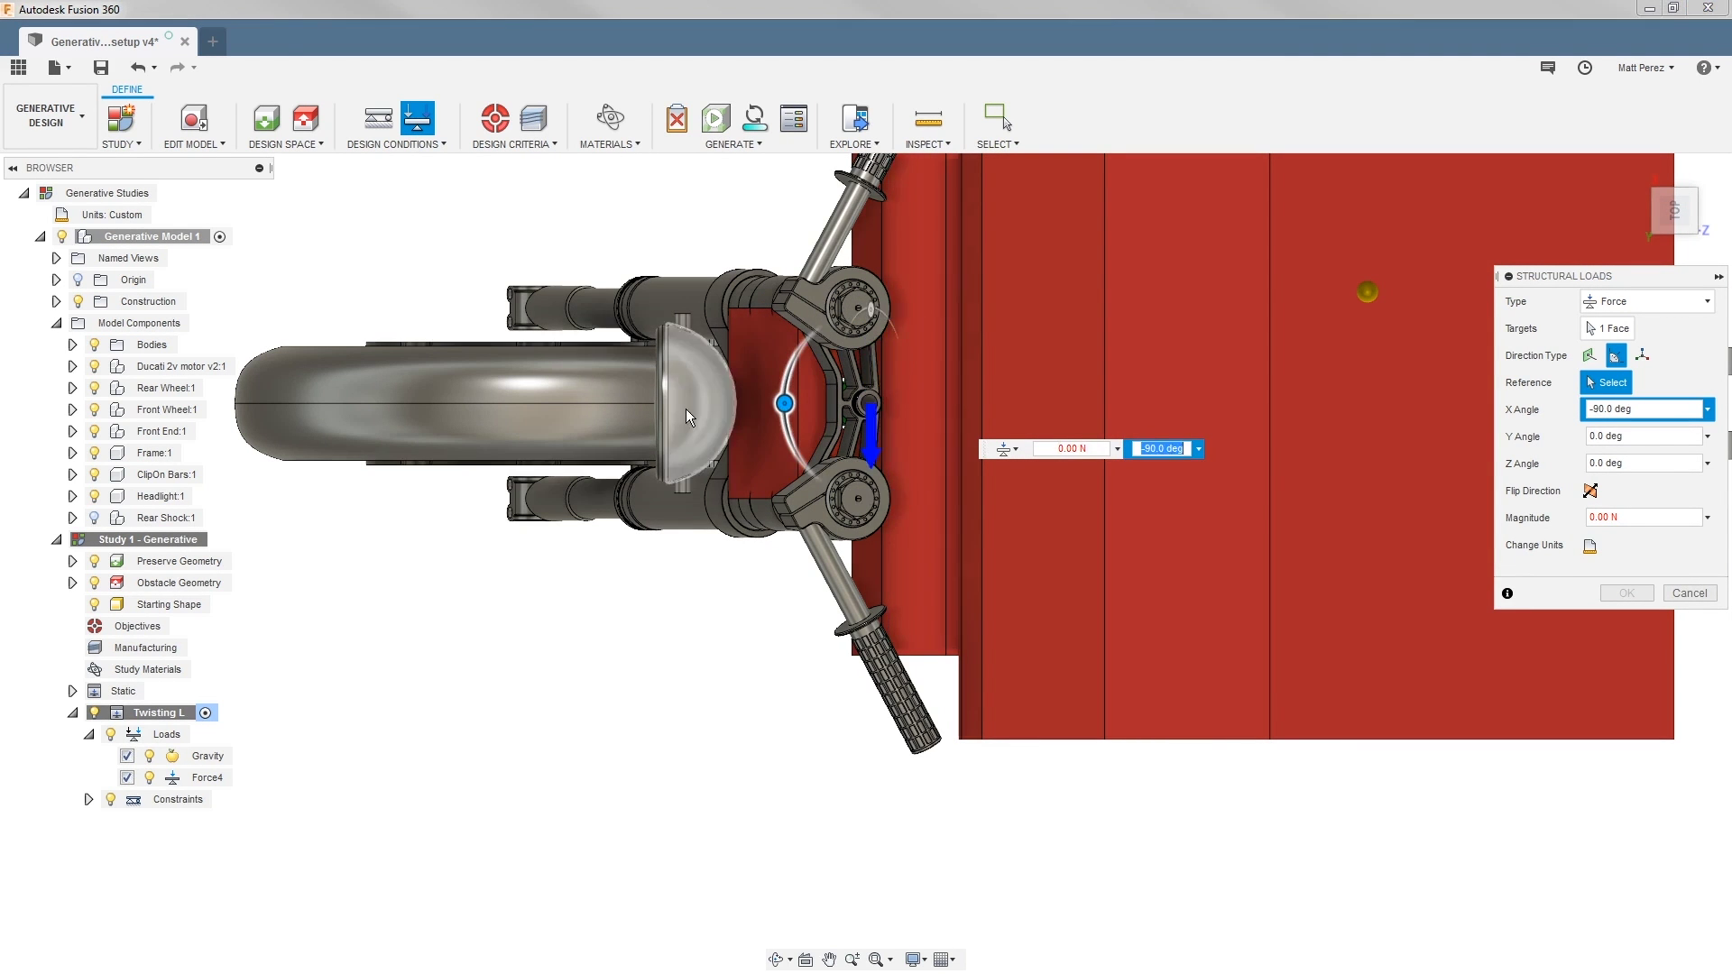
left_click(1611, 514)
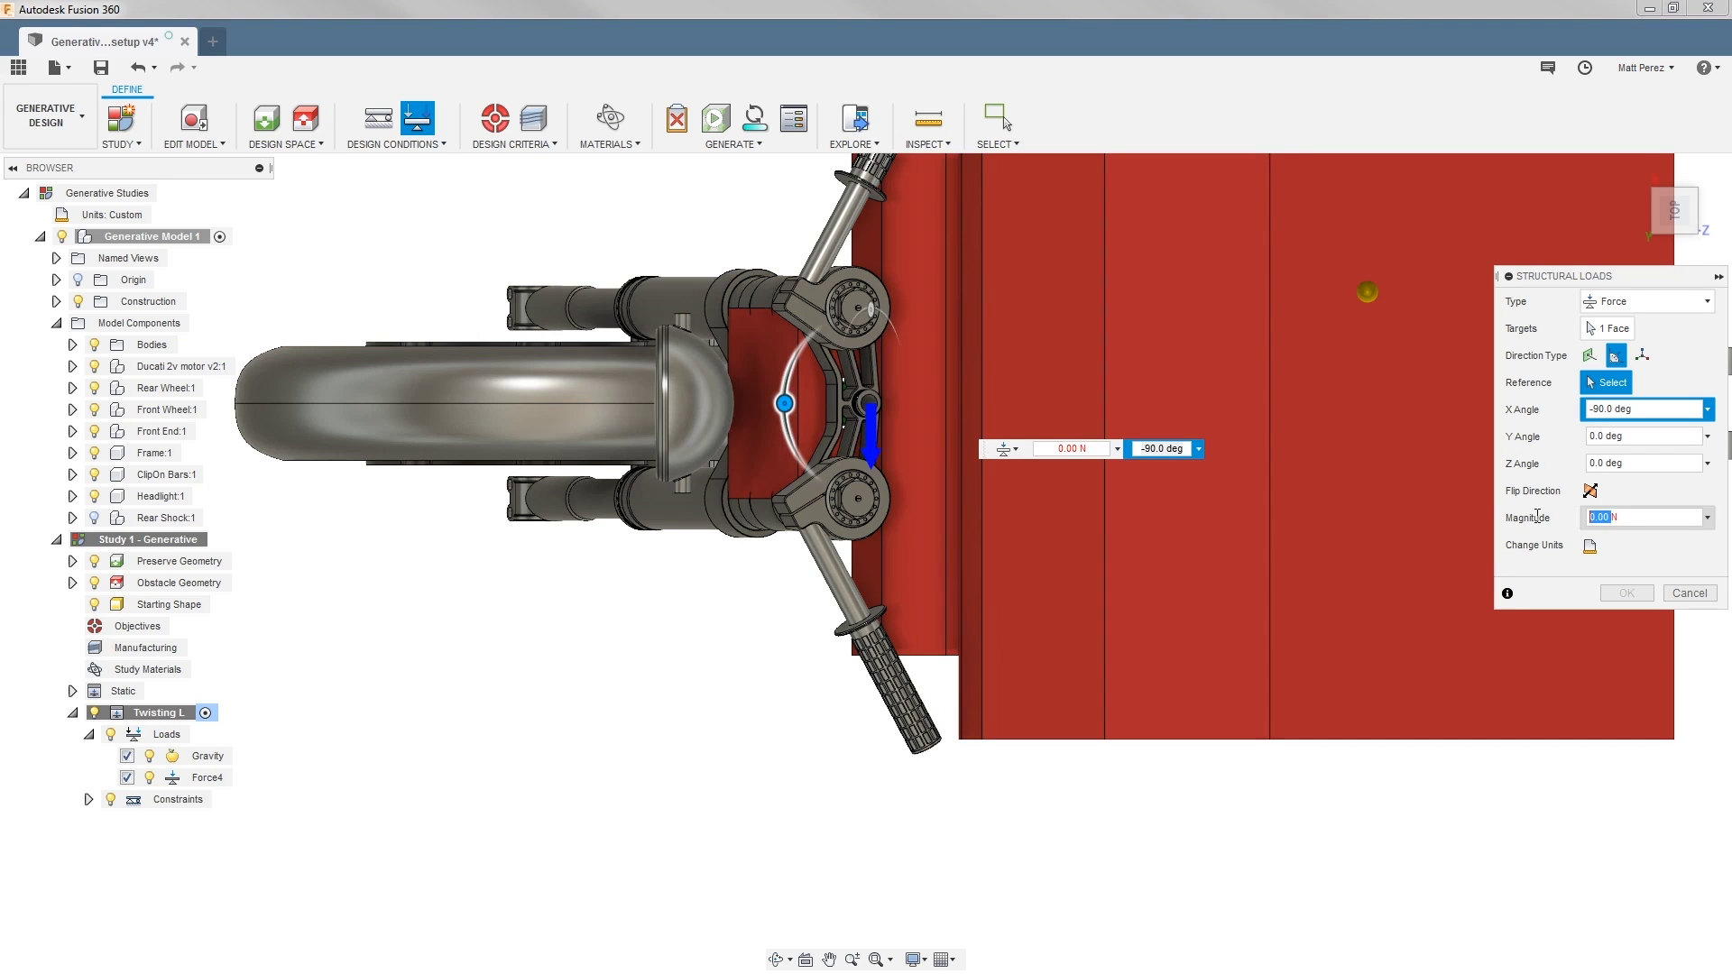
- Give Force5 a magnitude of 15000 N and confirm it
type("15")
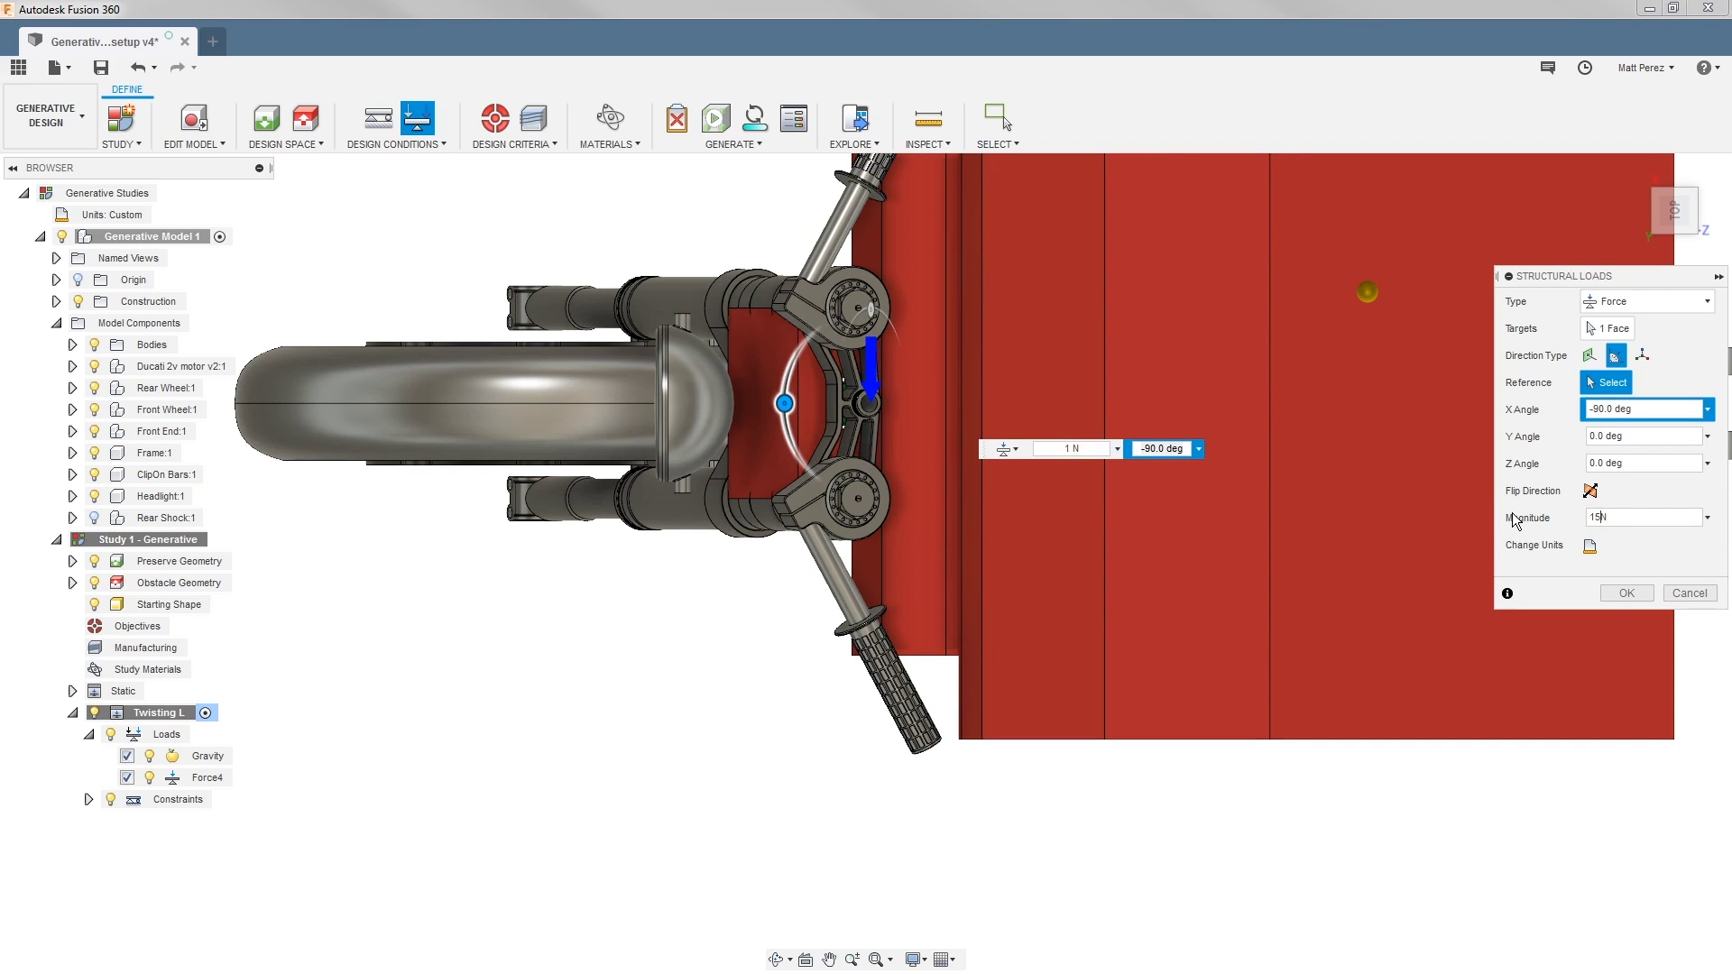
type("000")
key("Return")
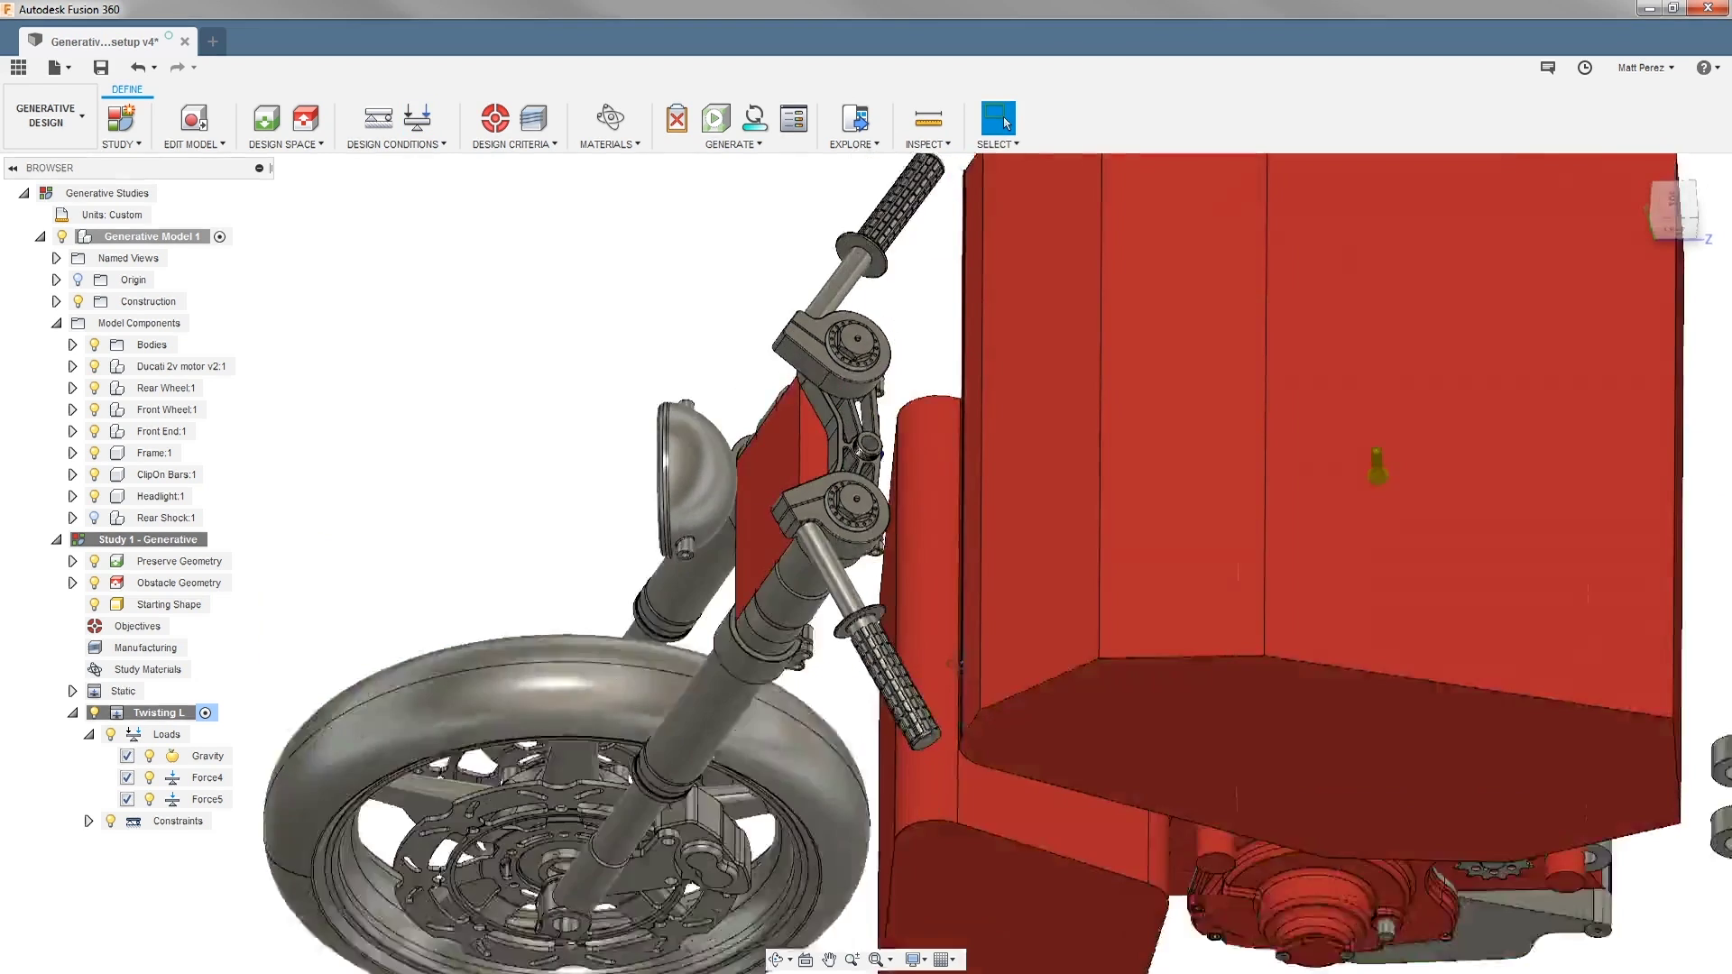
middle_click_drag(1037, 722, 929, 797, "shift")
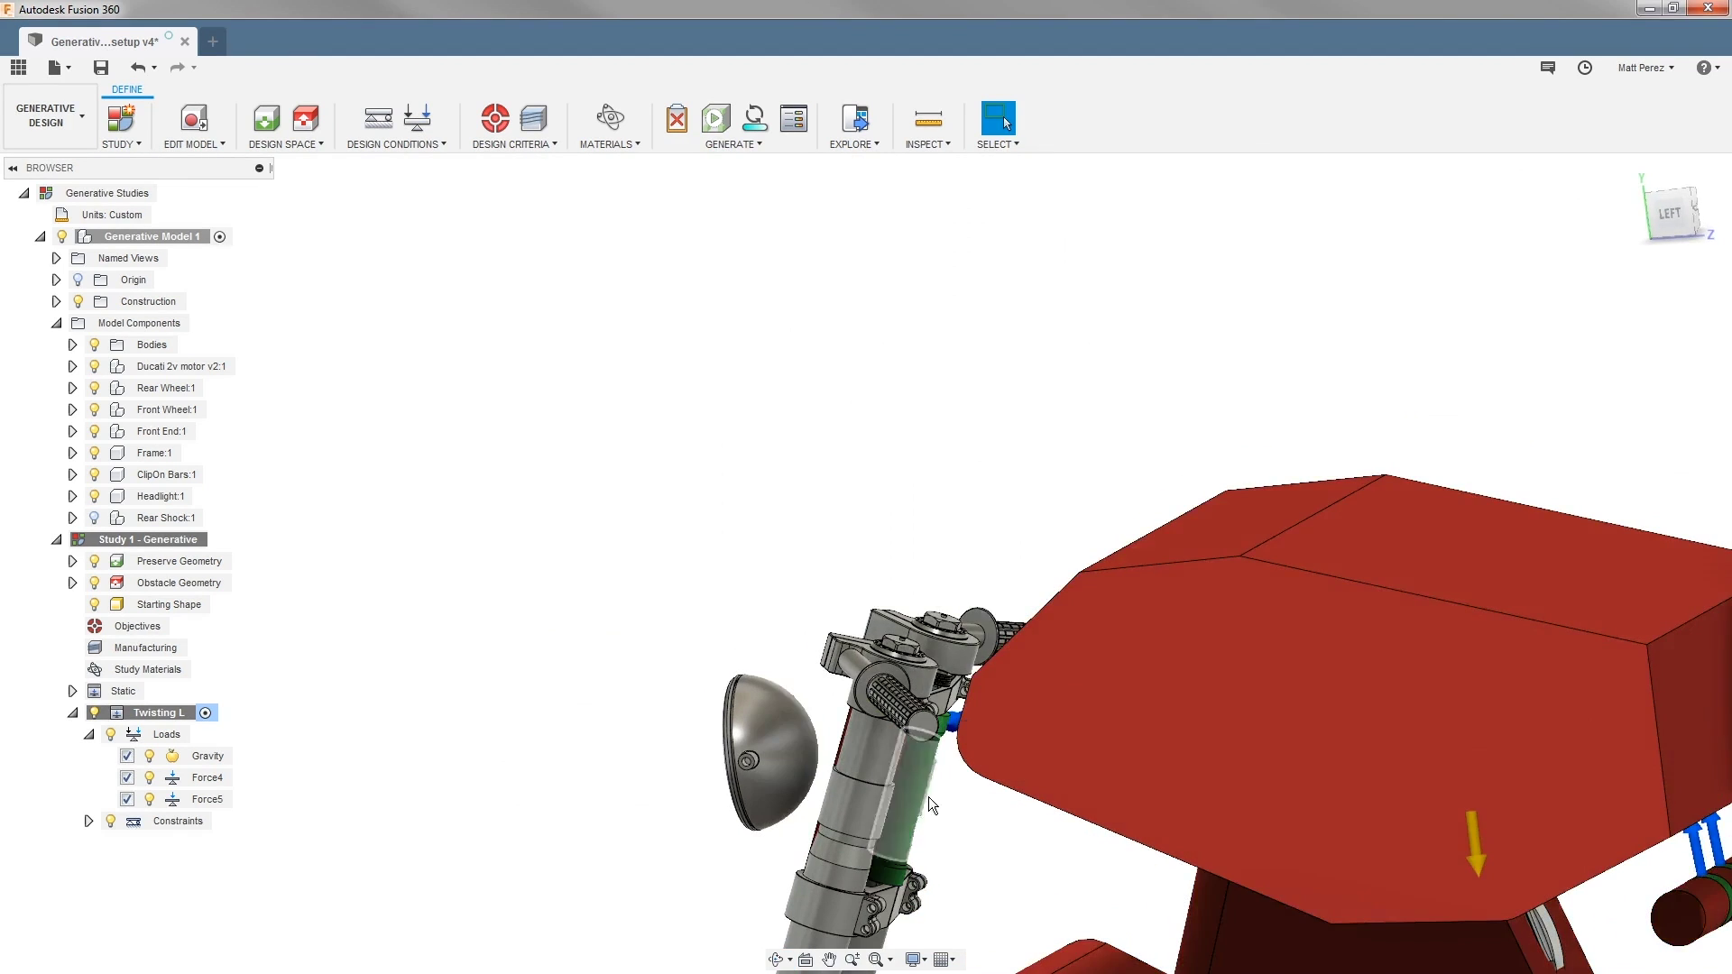
scroll(902, 856, "up", 5)
- Add Force6, 15000 N at -90 deg about X, on the lower steering-head face
left_click(417, 117)
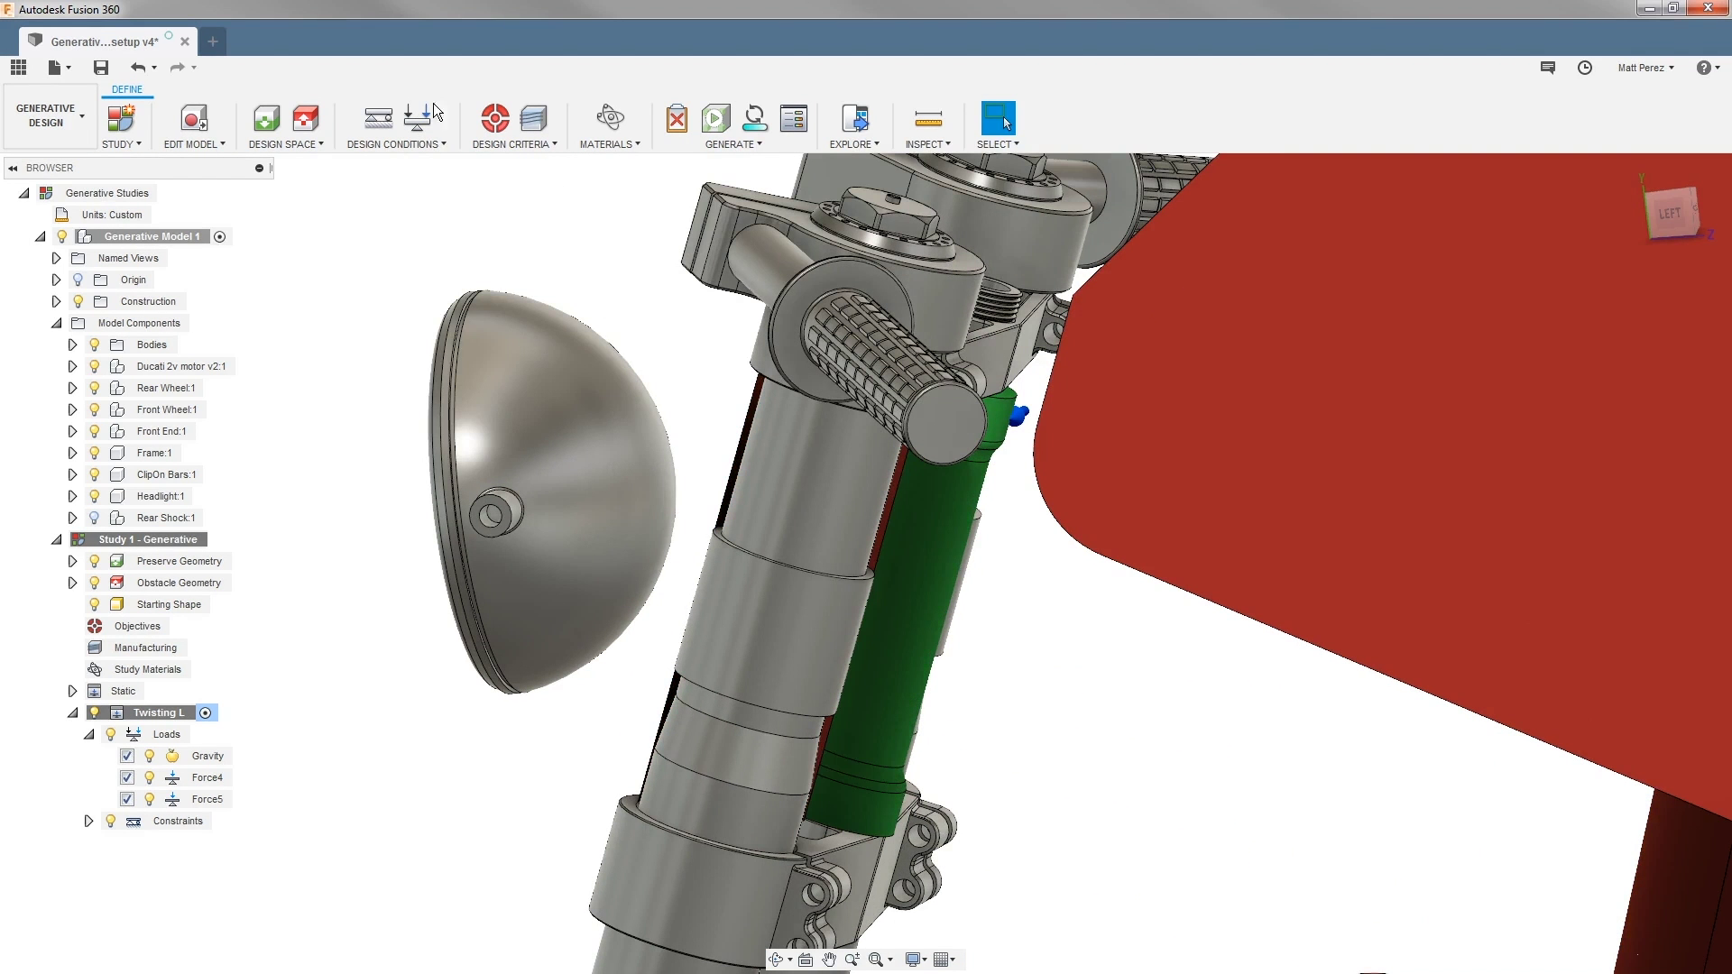
left_click(847, 810)
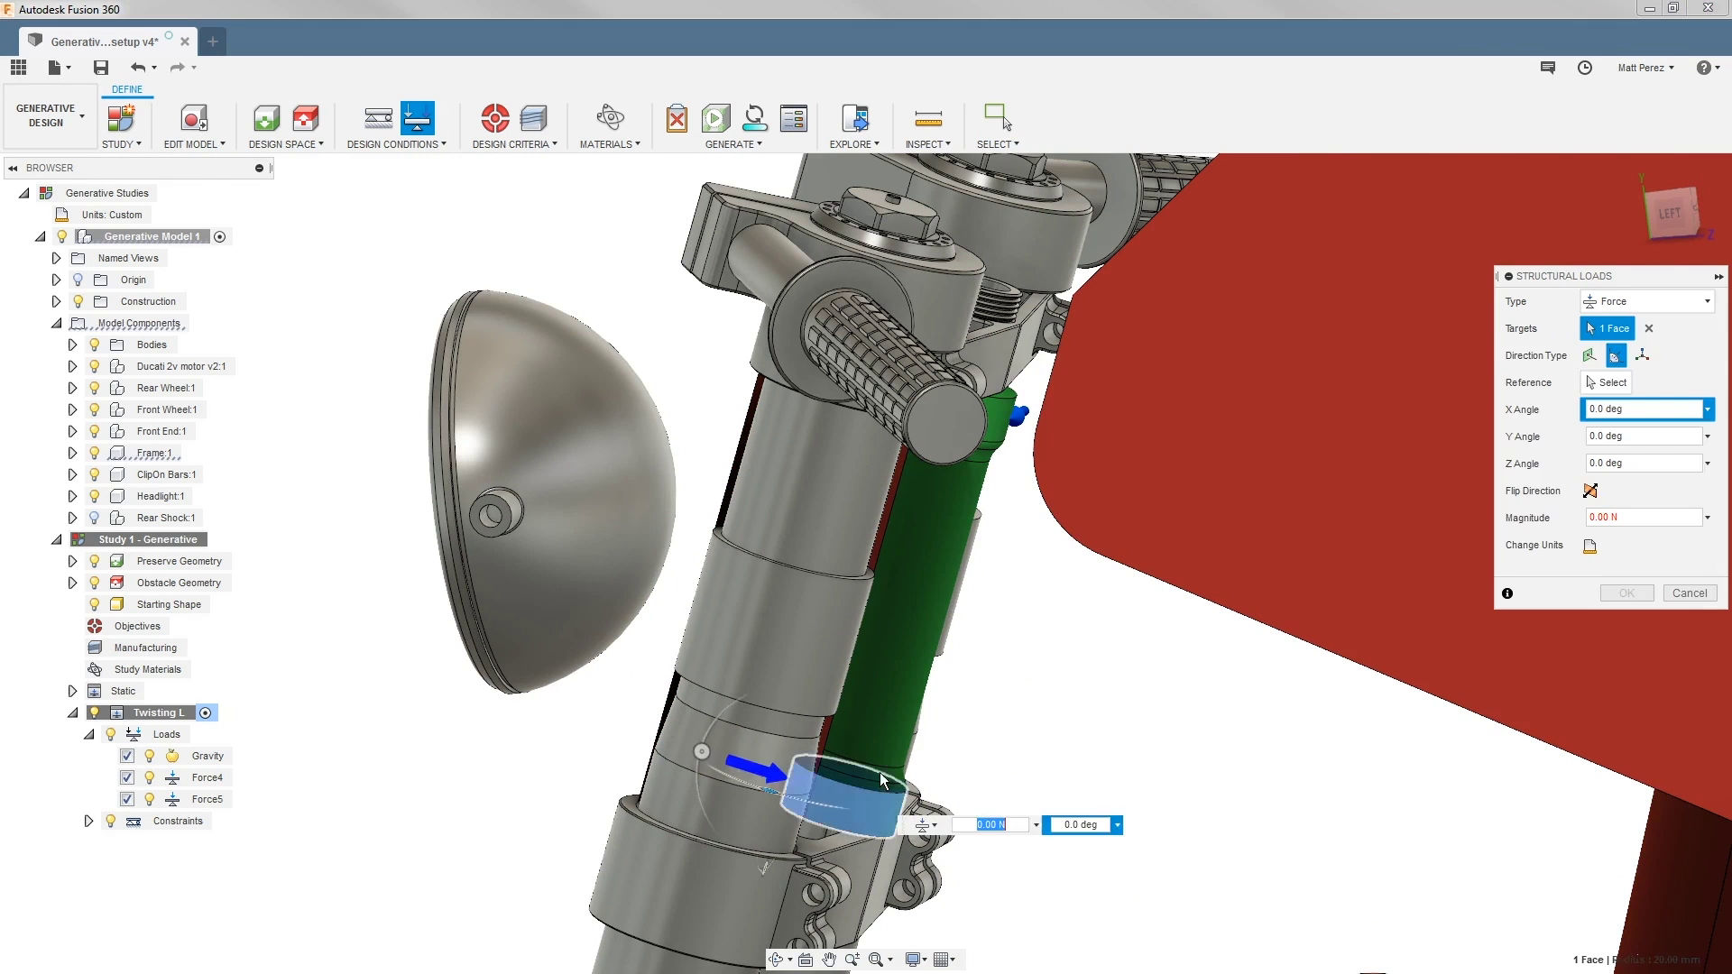
middle_click_drag(879, 772, 1567, 236, "shift")
left_click(1670, 195)
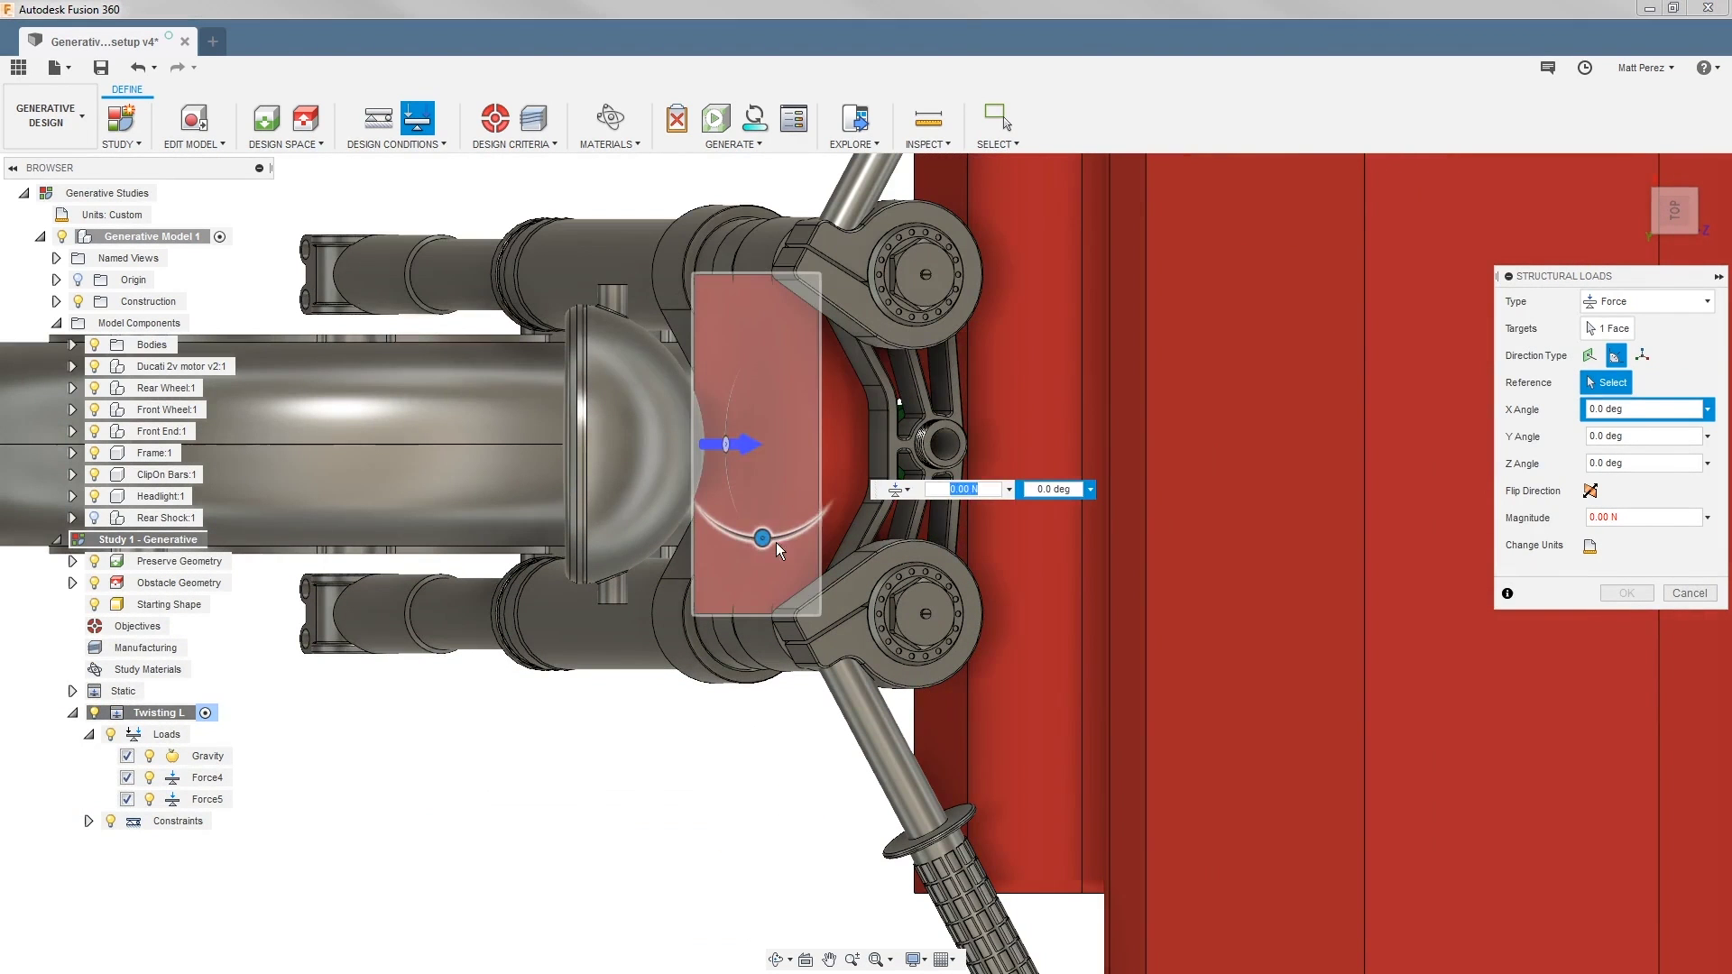
left_click_drag(774, 543, 976, 442)
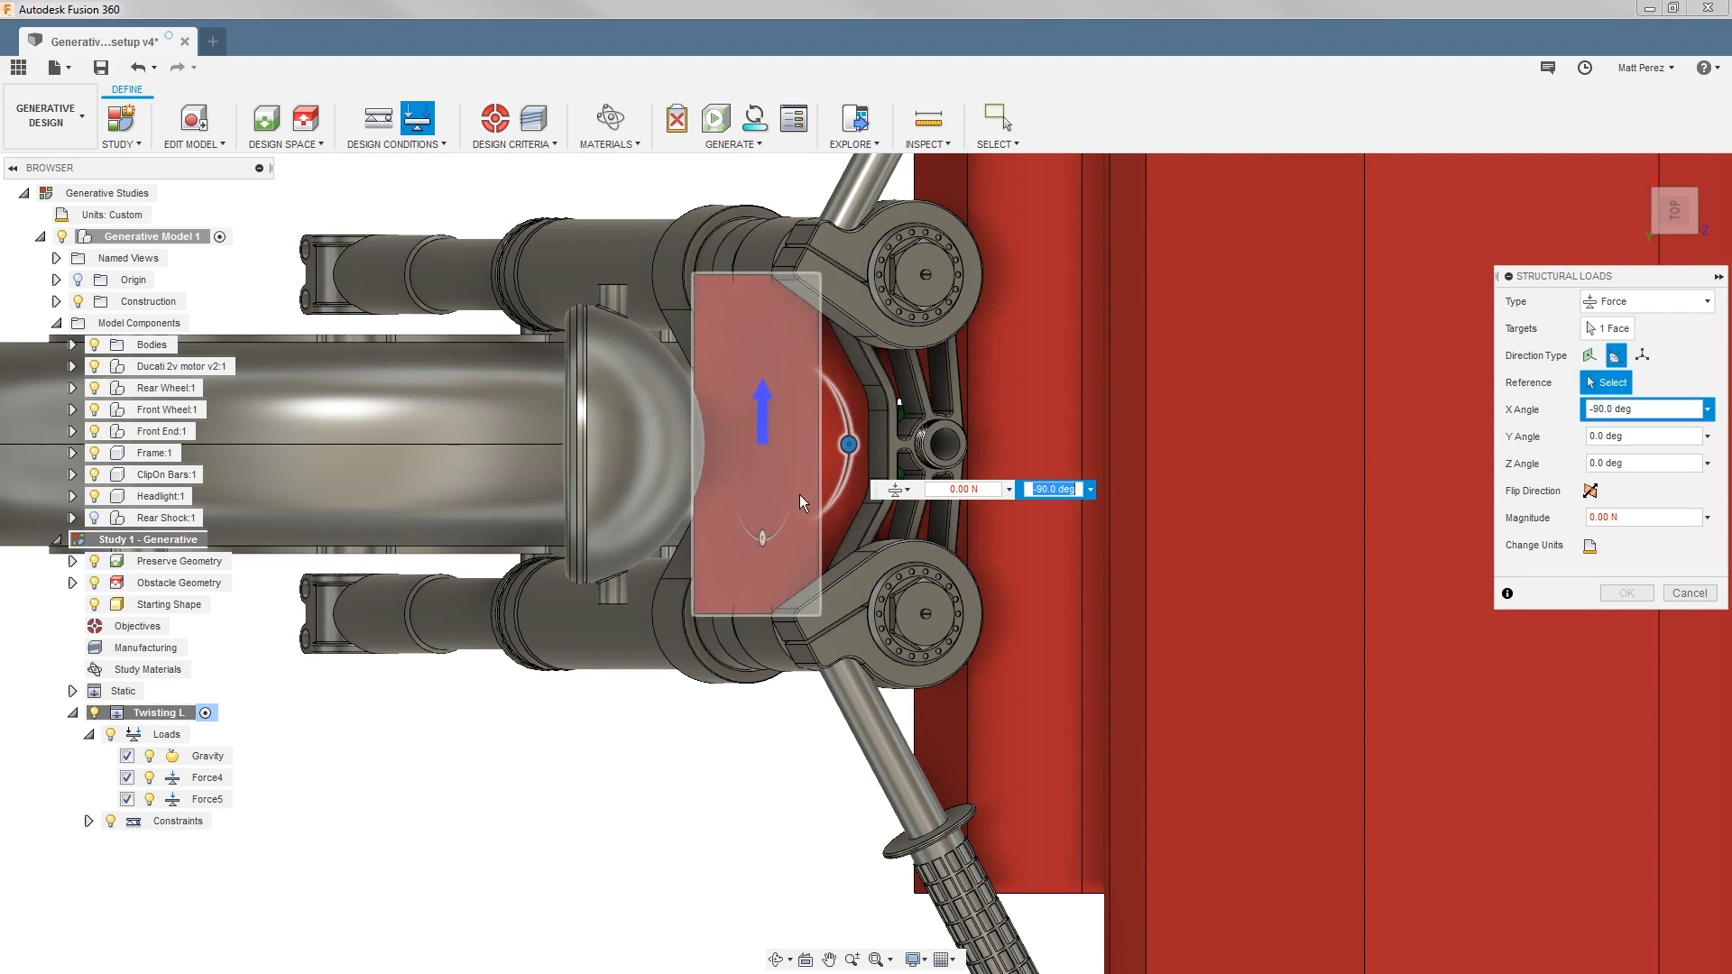
left_click(1608, 515)
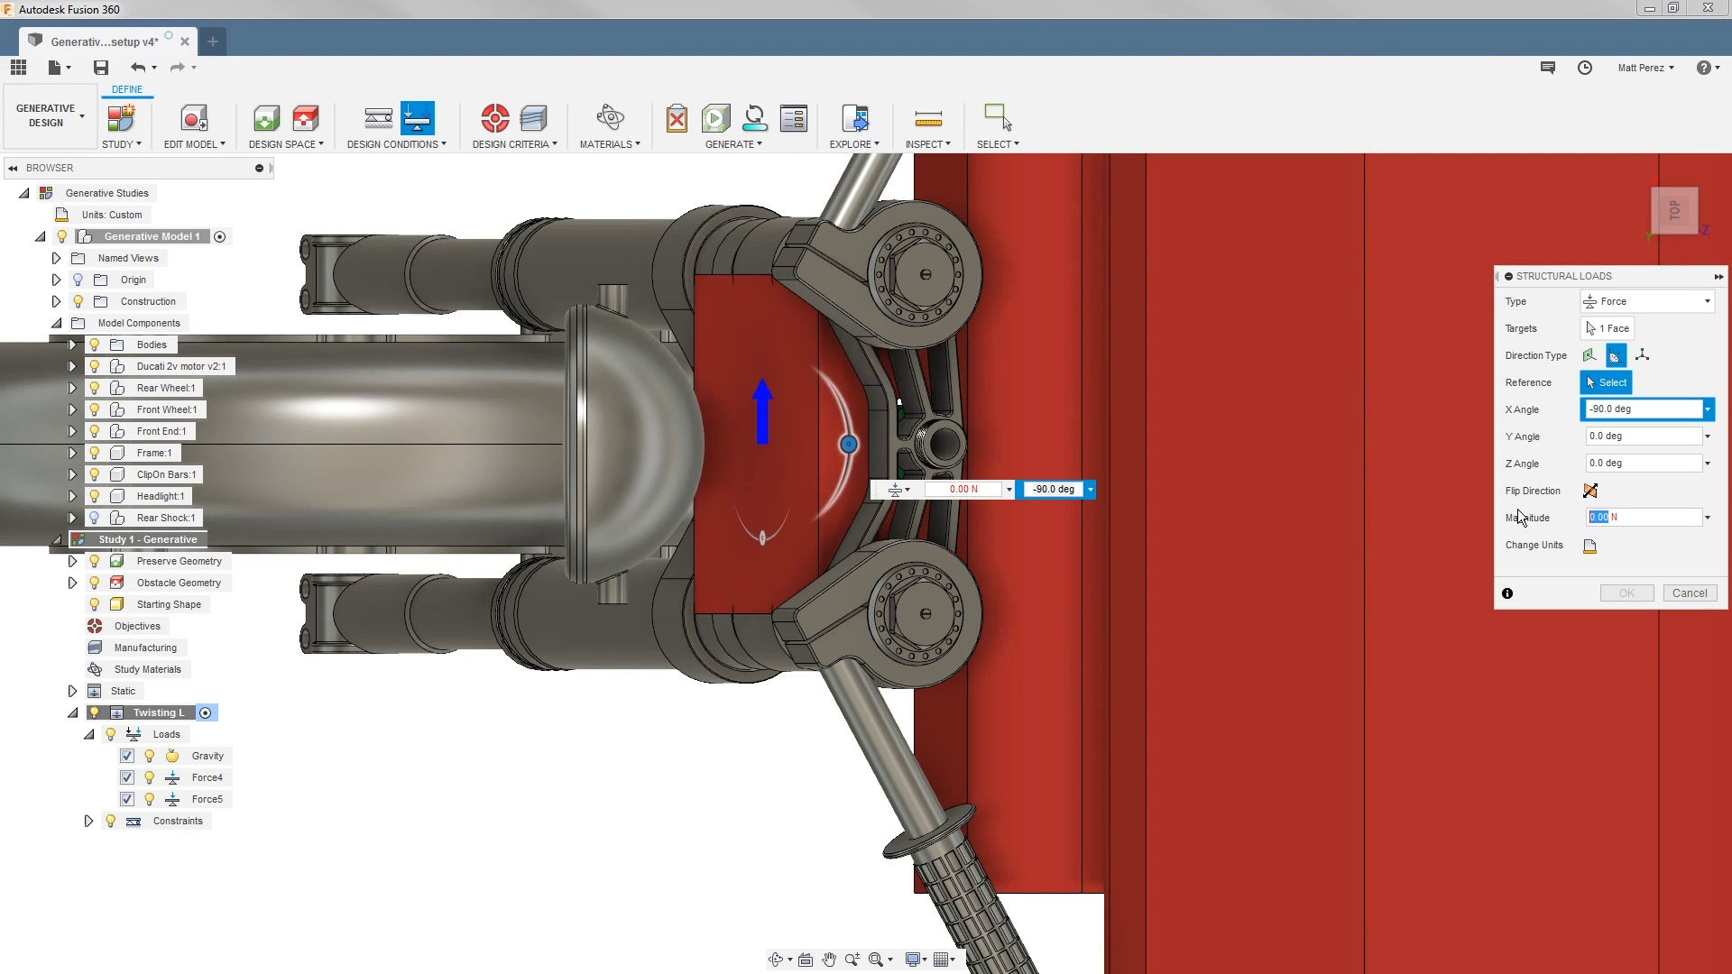
type("15")
key("Return")
scroll(850, 530, "down", 5)
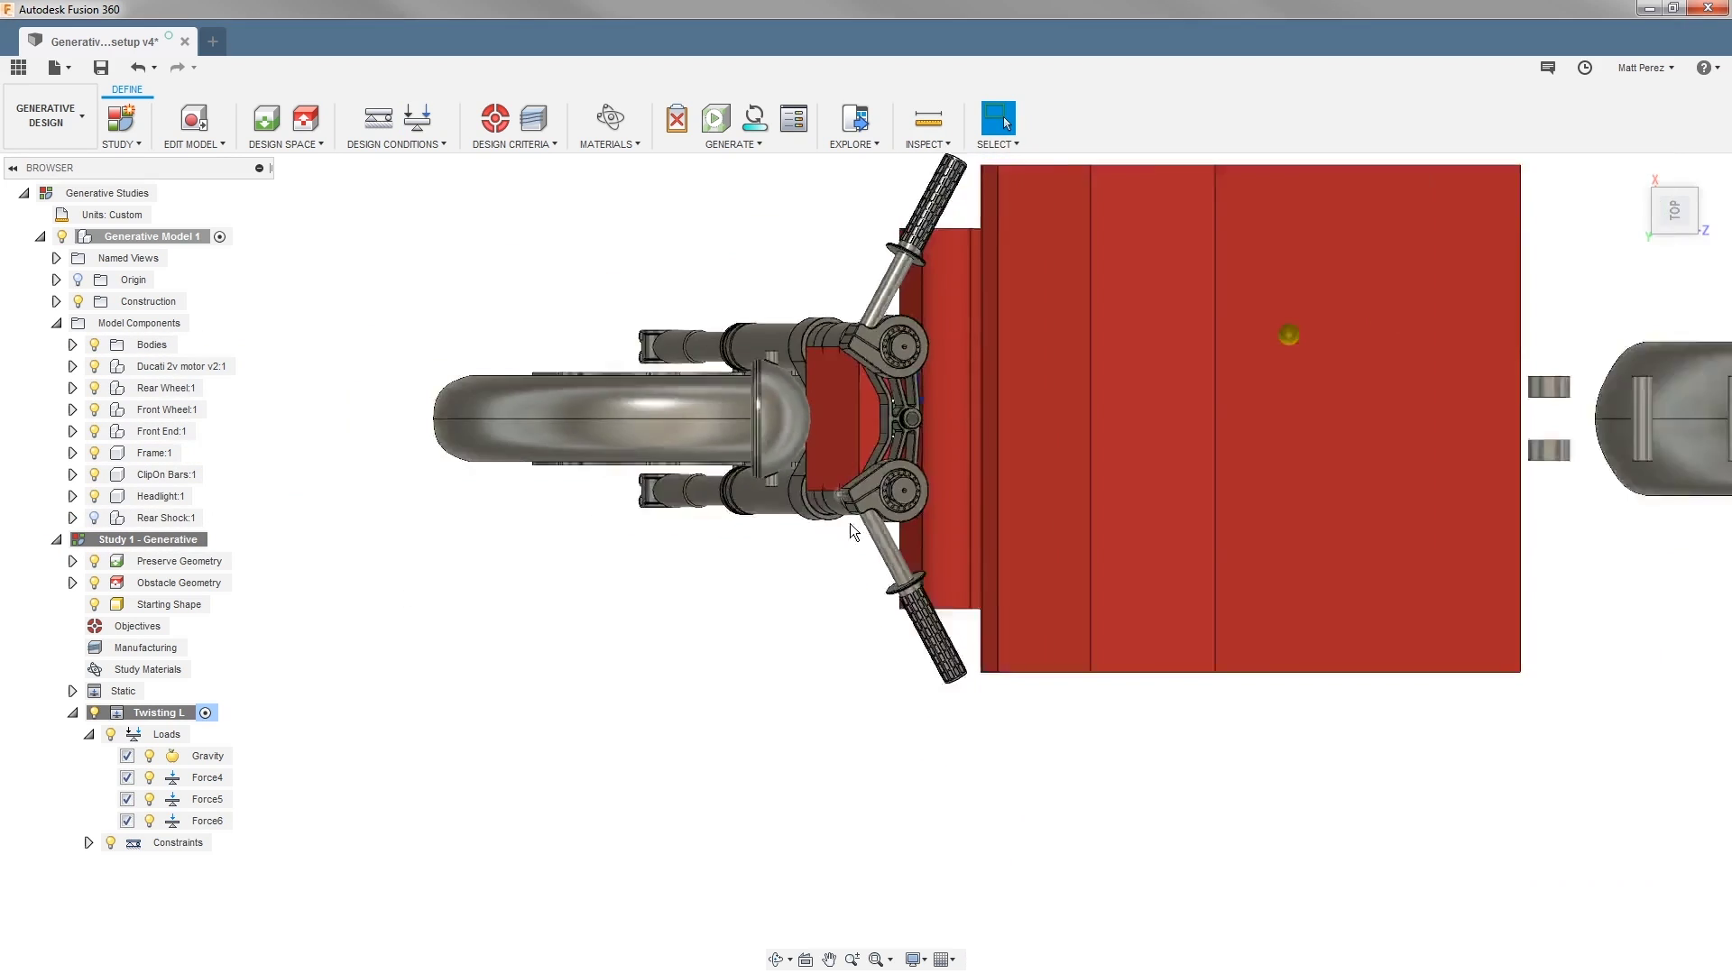
middle_click_drag(850, 523, 1003, 516, "shift")
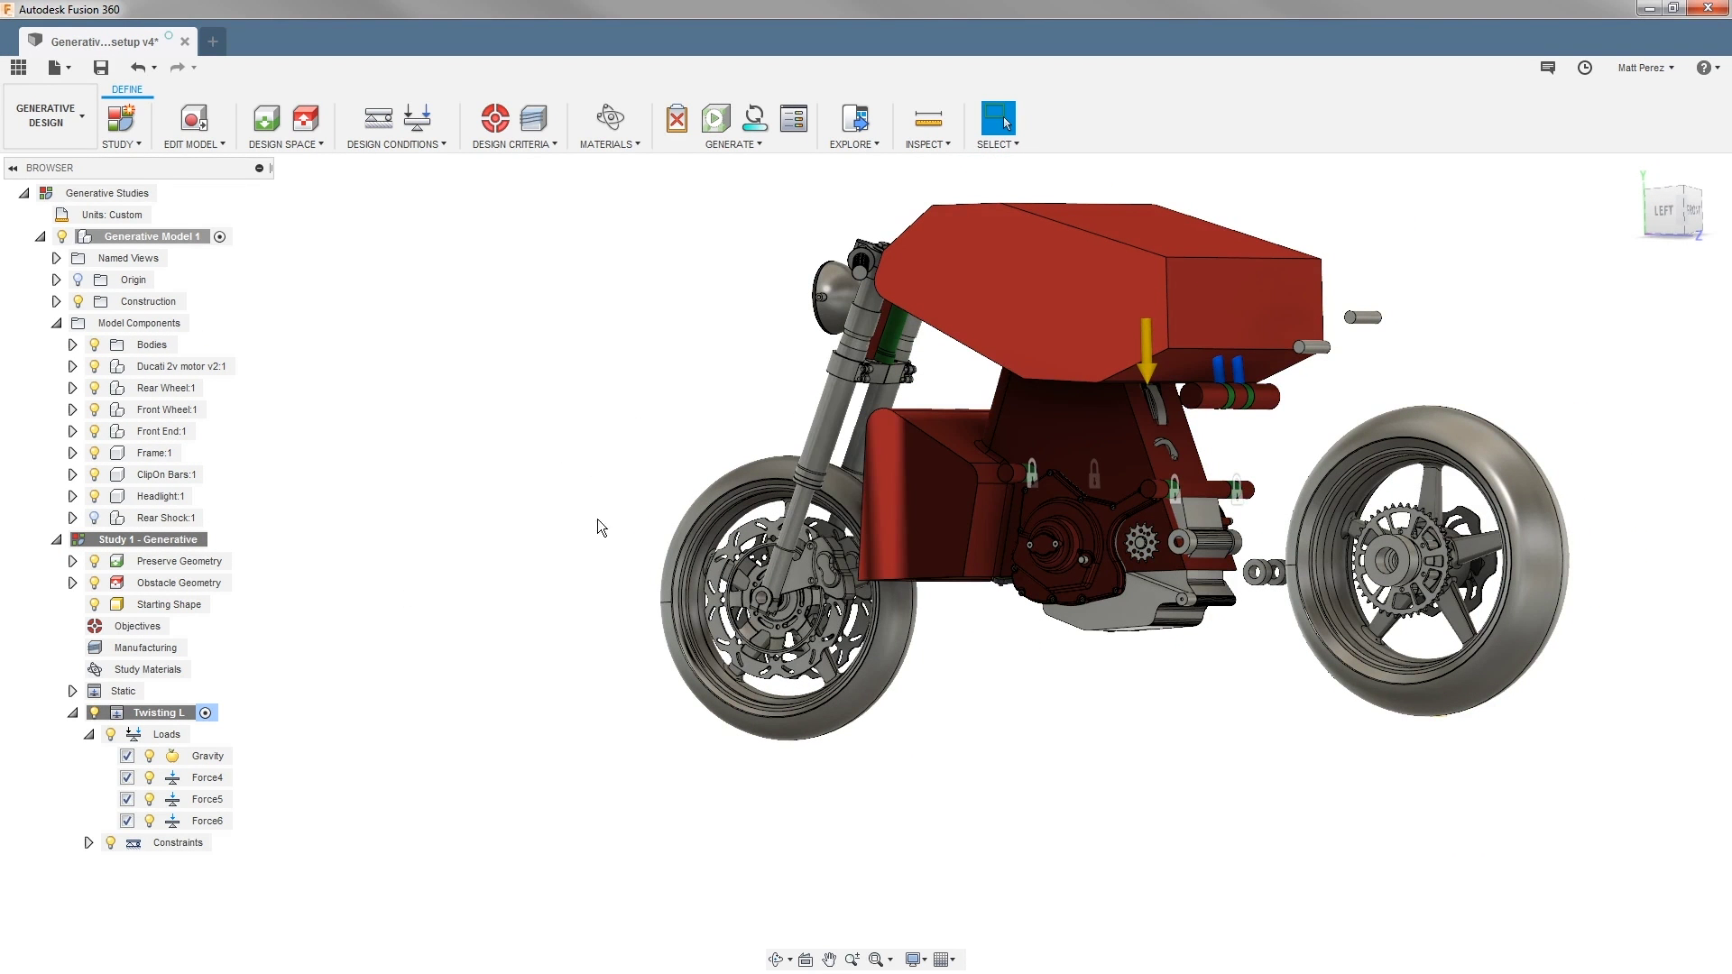
- Clone Twisting L, activate the copy and rename it 'Twisting R'
right_click(160, 715)
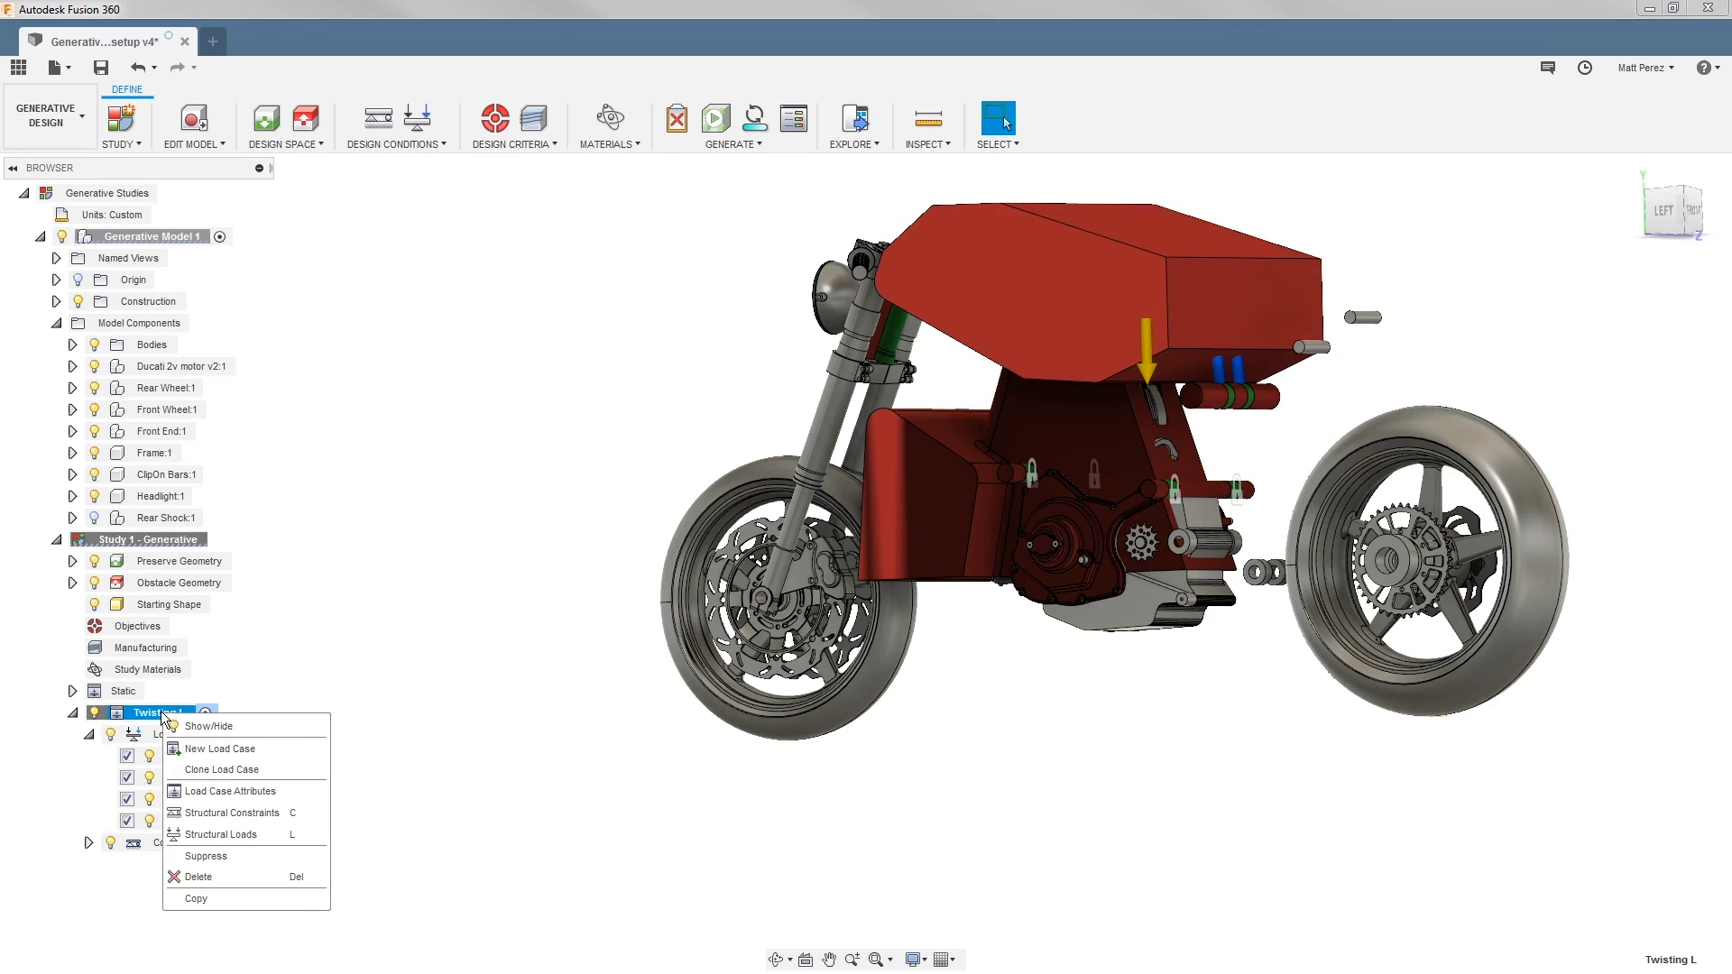
left_click(209, 774)
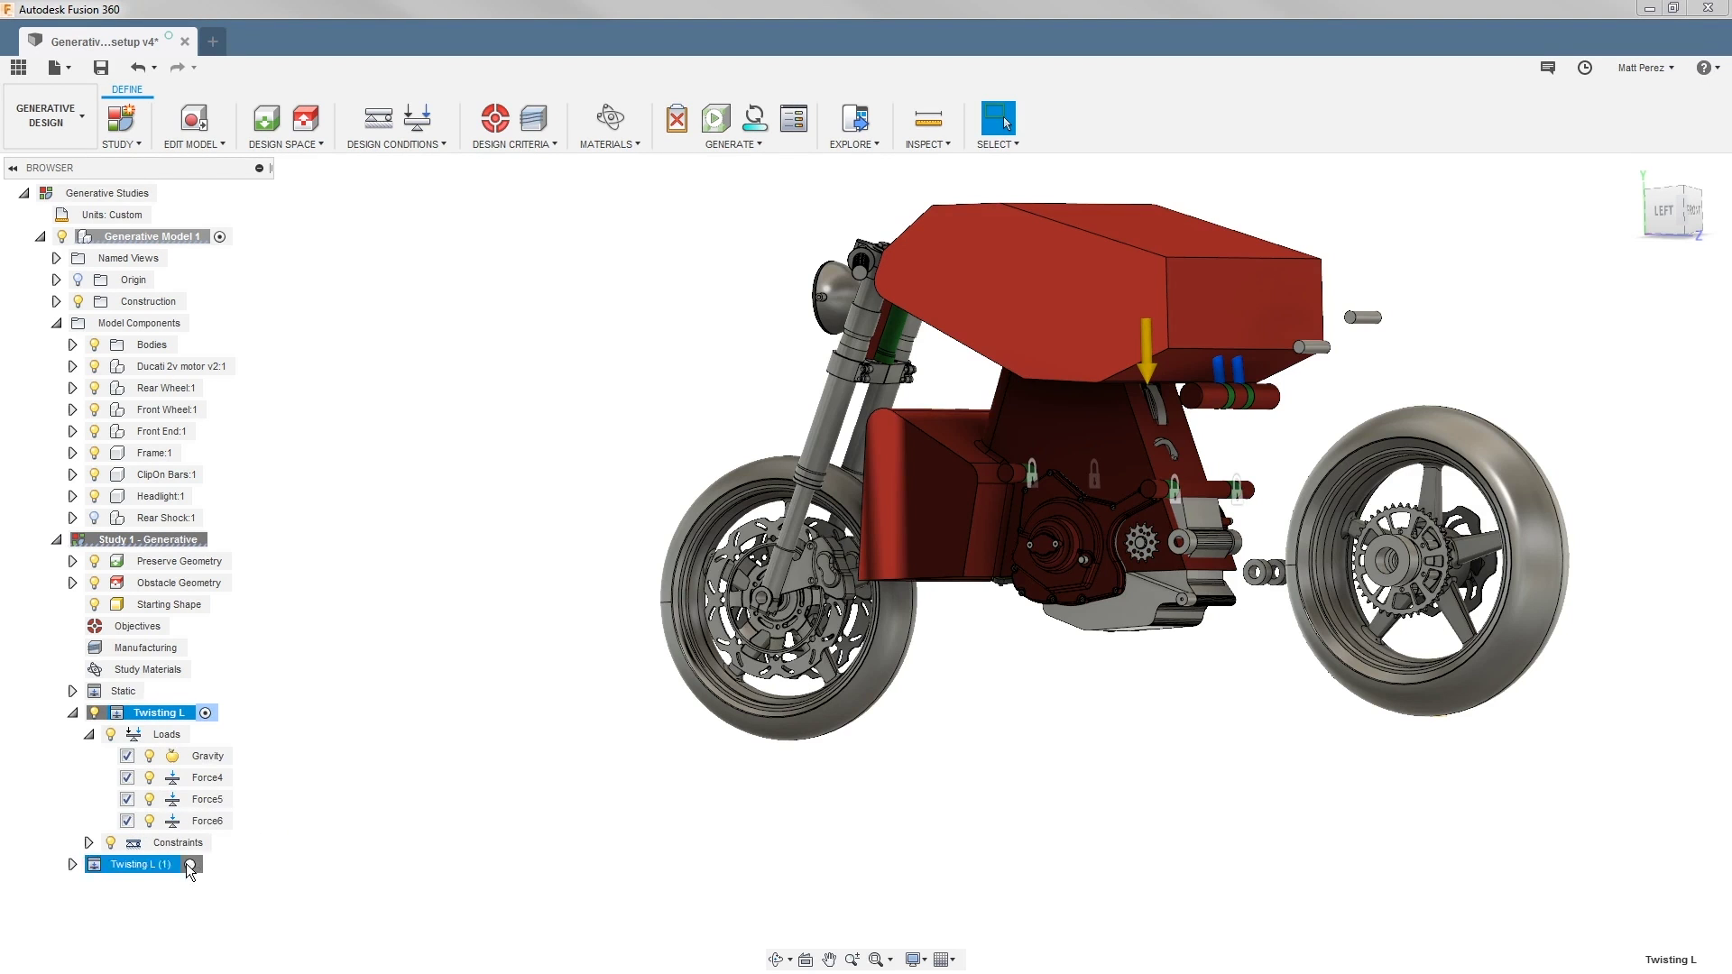
double_click(192, 864)
double_click(184, 734)
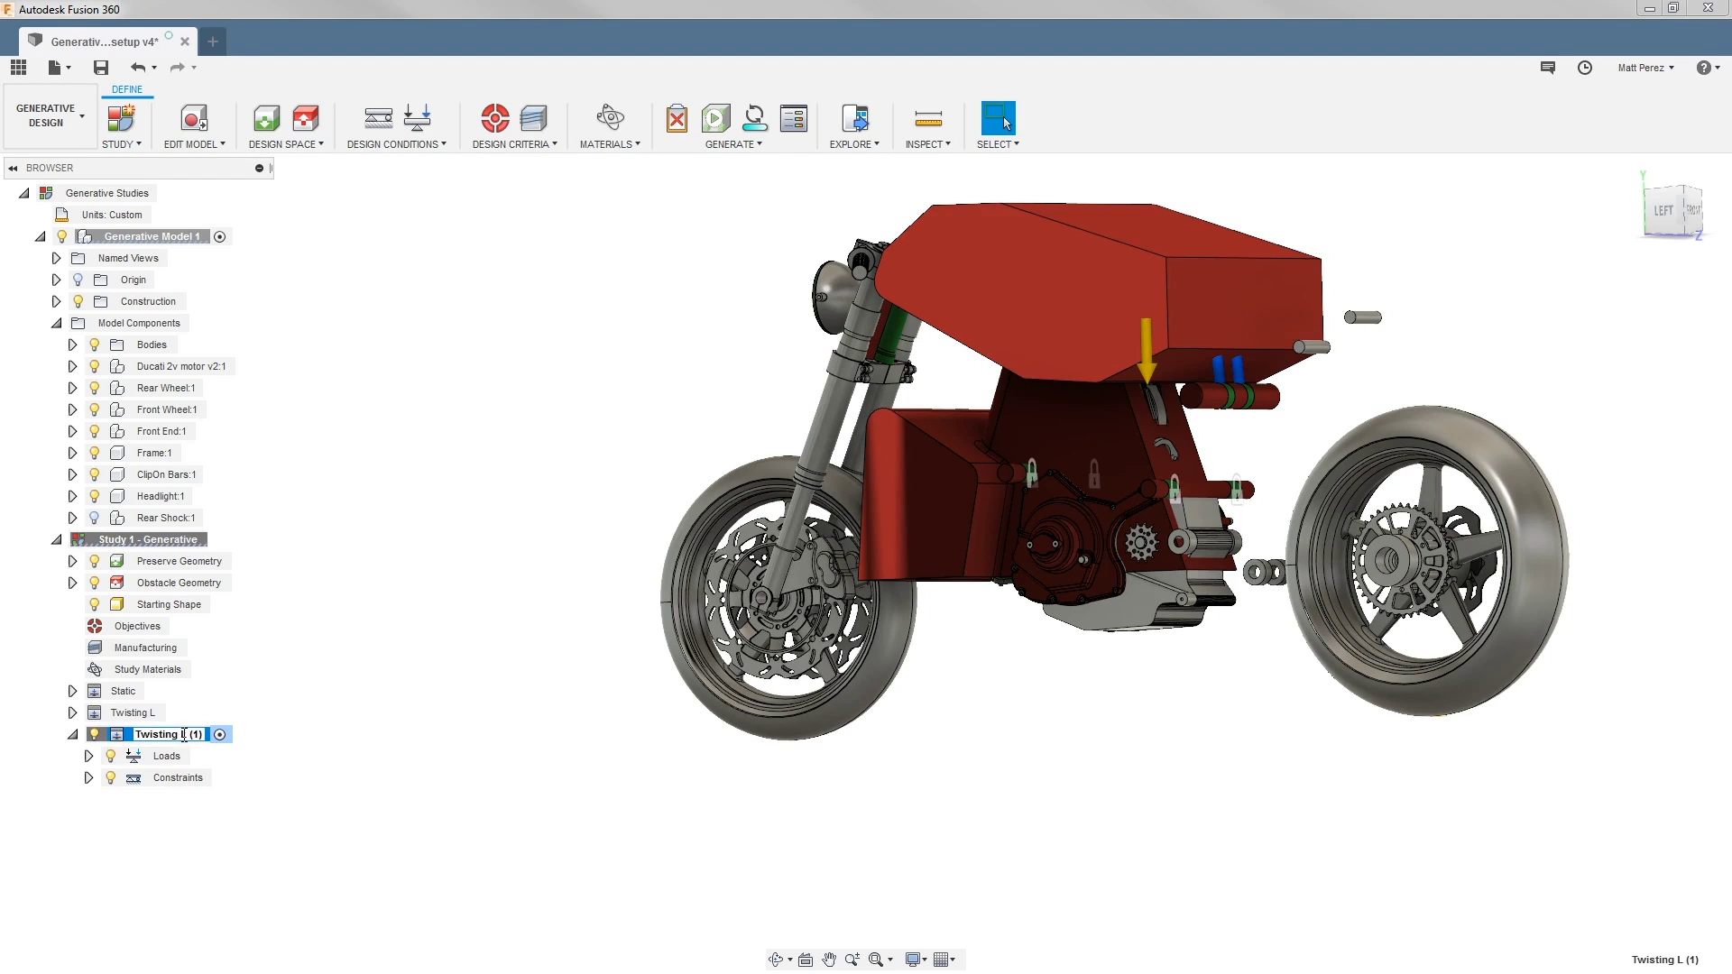
key("BackSpace")
key("BackSpace")
key("Return")
- Rename the Force7 load under Twisting R to 'Rear Shock'
left_click(88, 756)
left_click(236, 802)
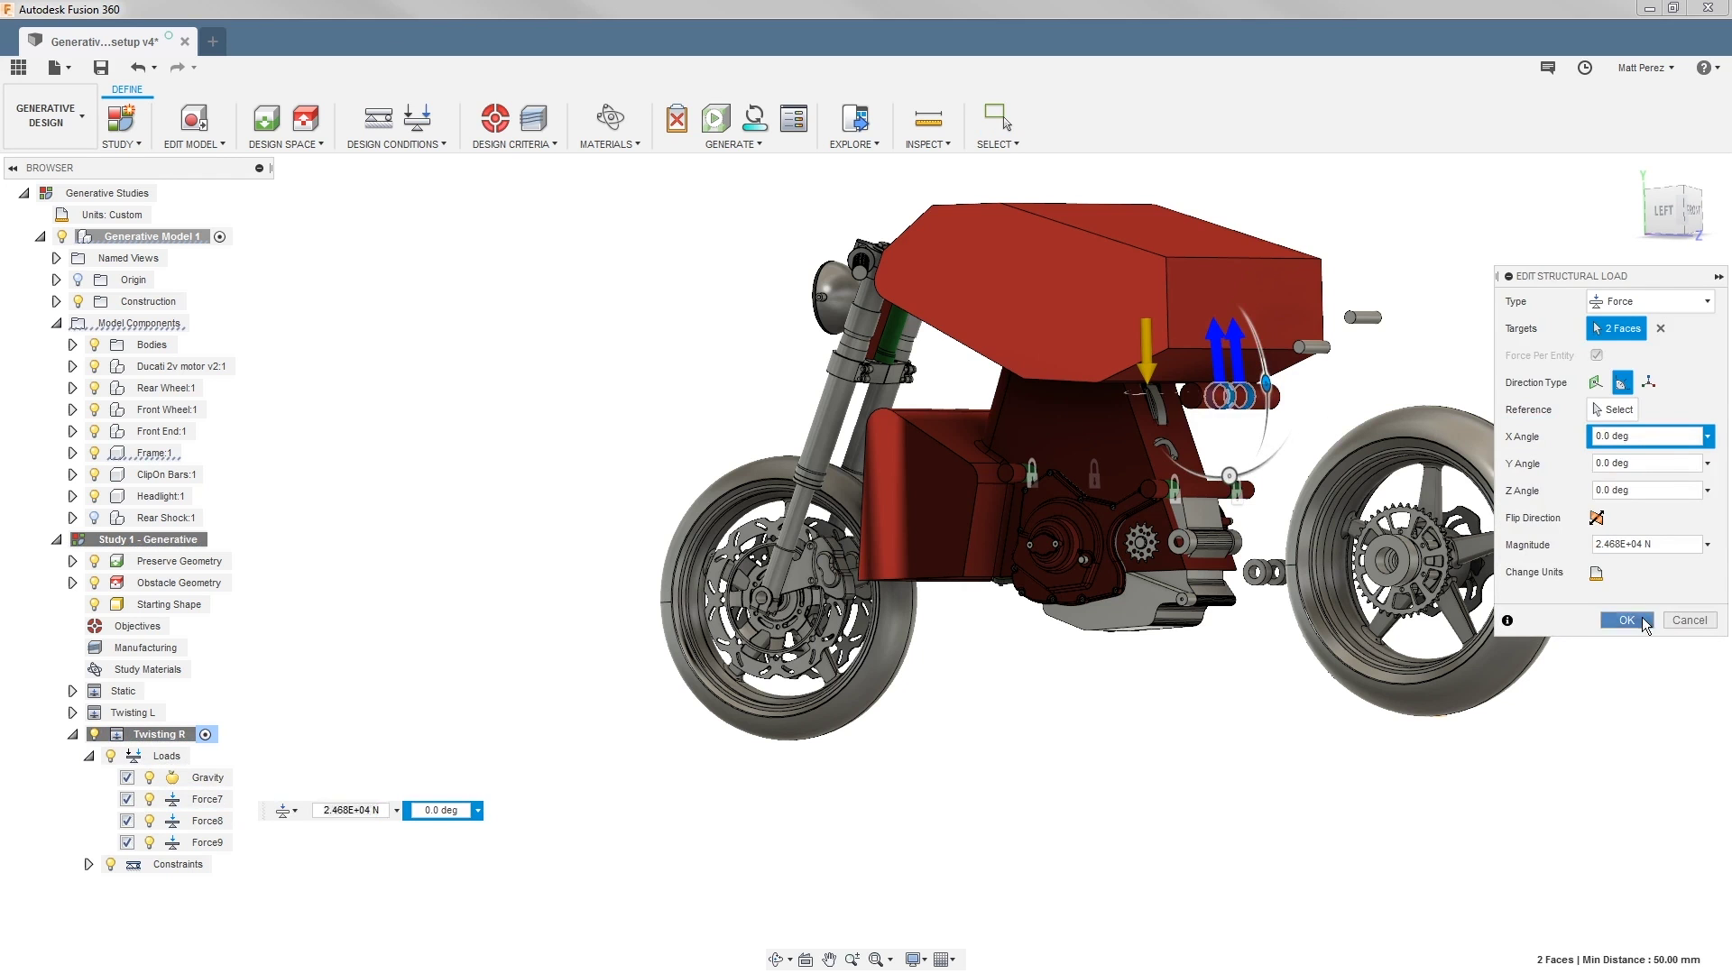
left_click(1641, 617)
left_click(207, 800)
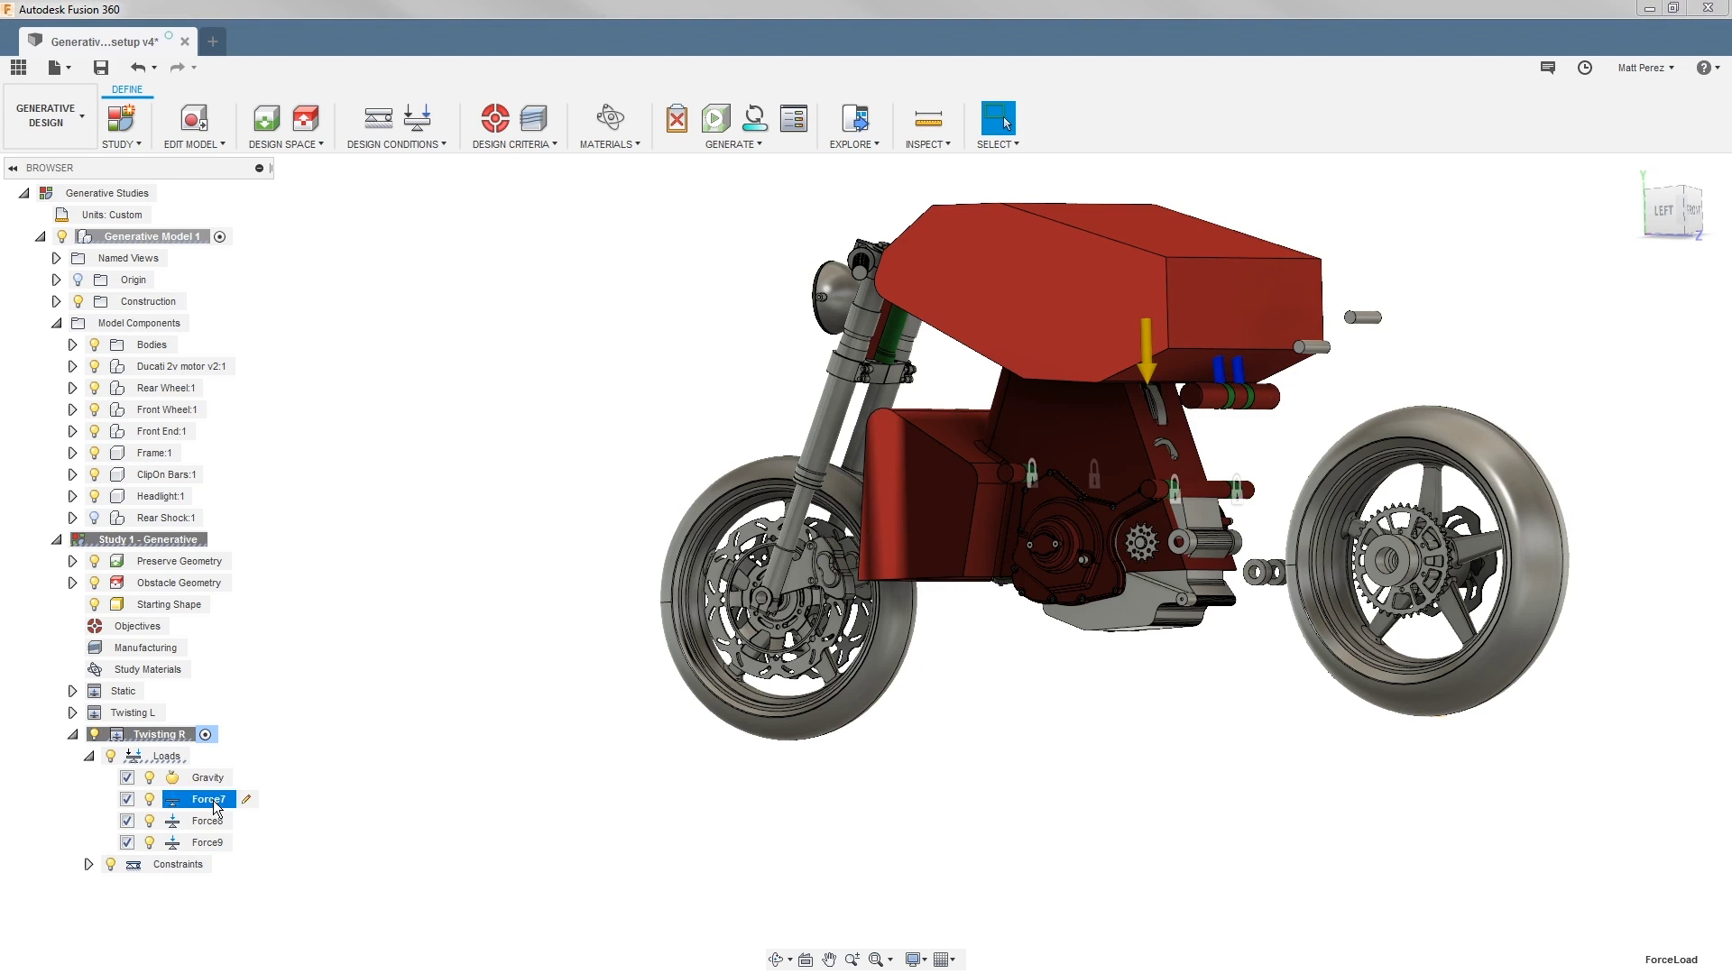
left_click(206, 799)
type("Rear Shock")
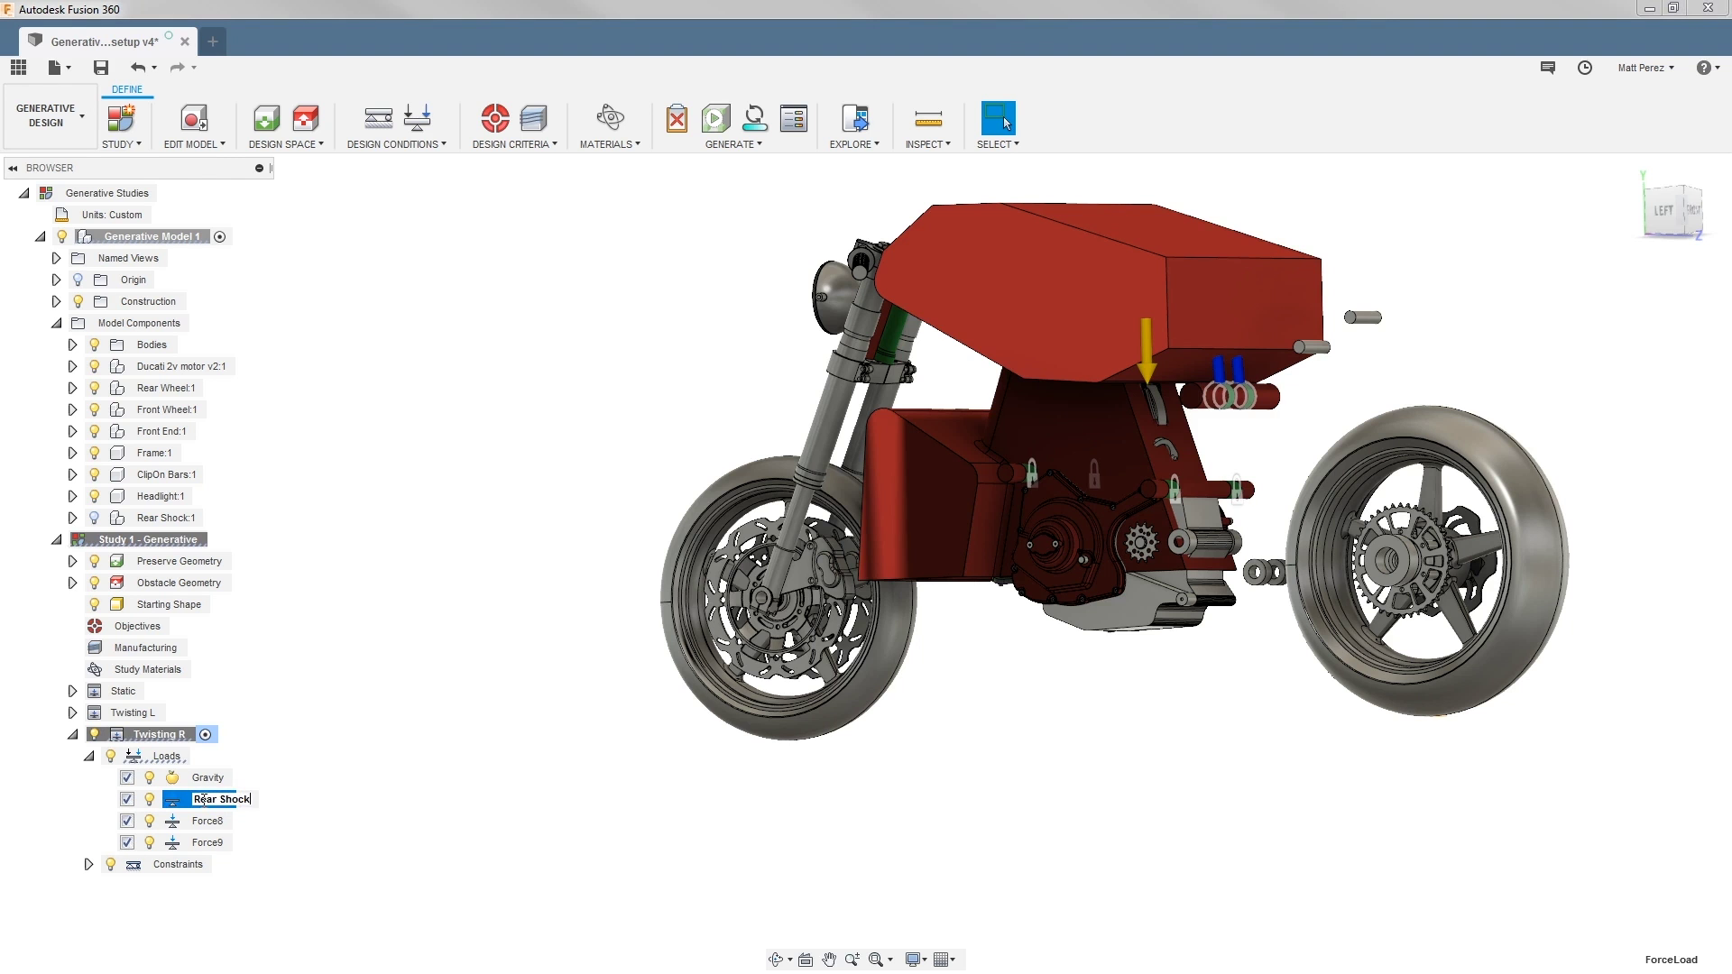
key("Return")
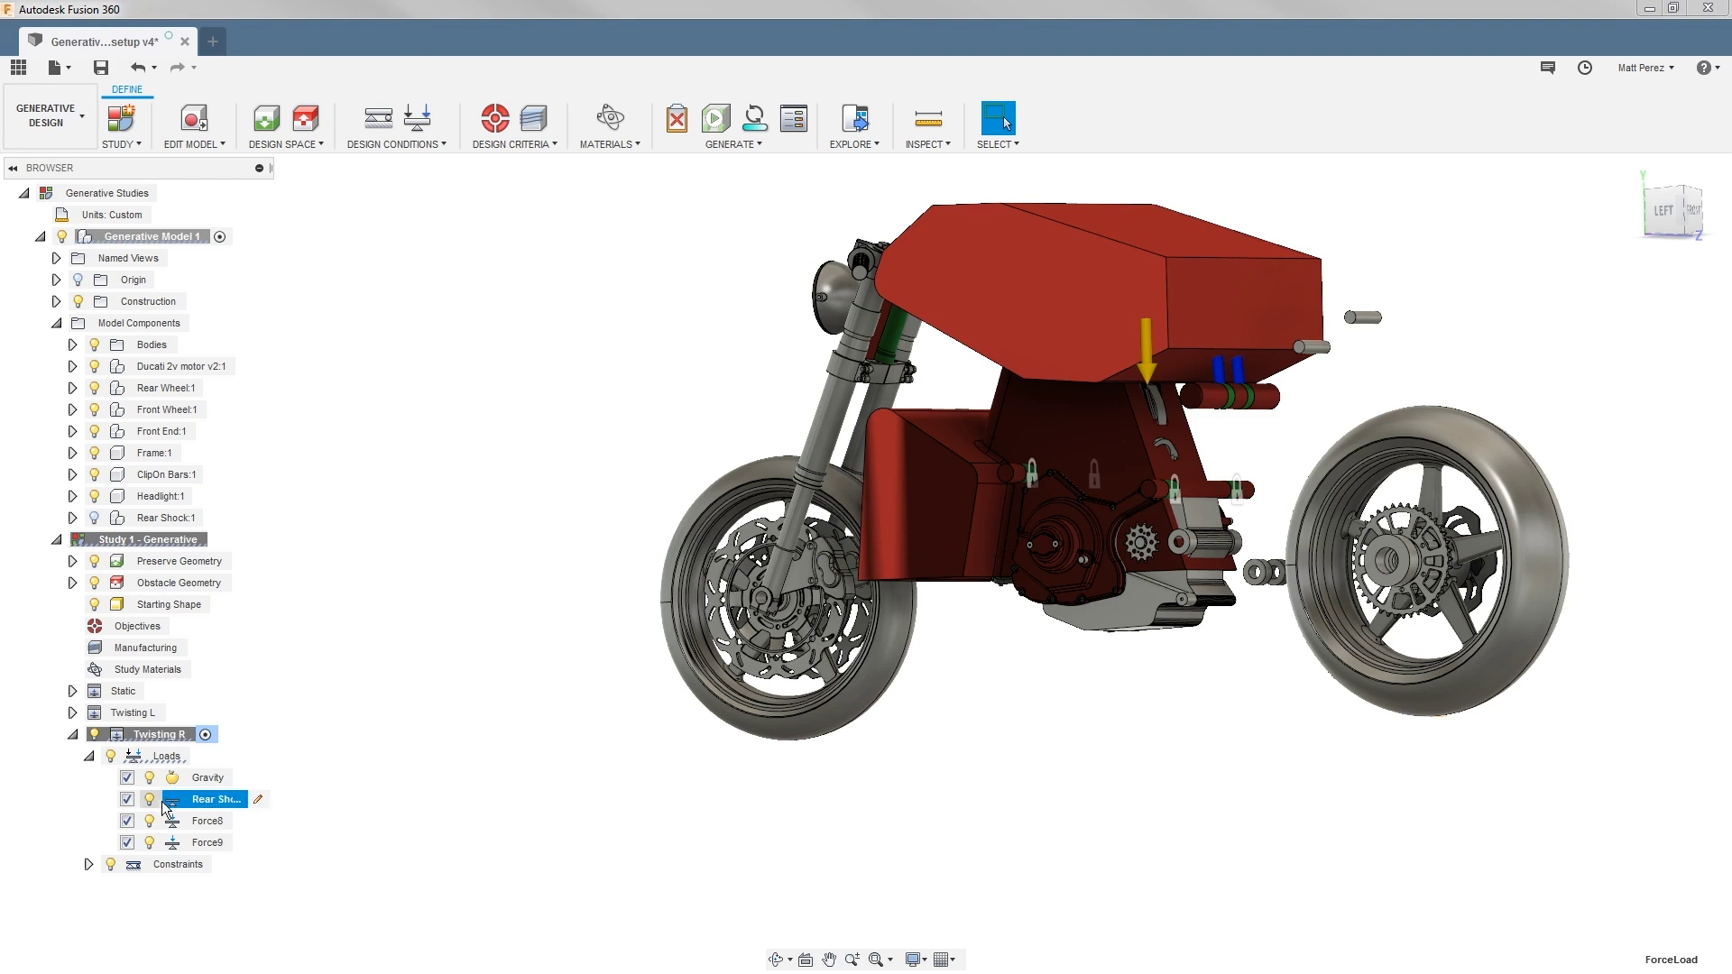
left_click(235, 824)
- Reference Force8 to a frame body face in Top view and set its X angle to 180 deg
left_click(245, 821)
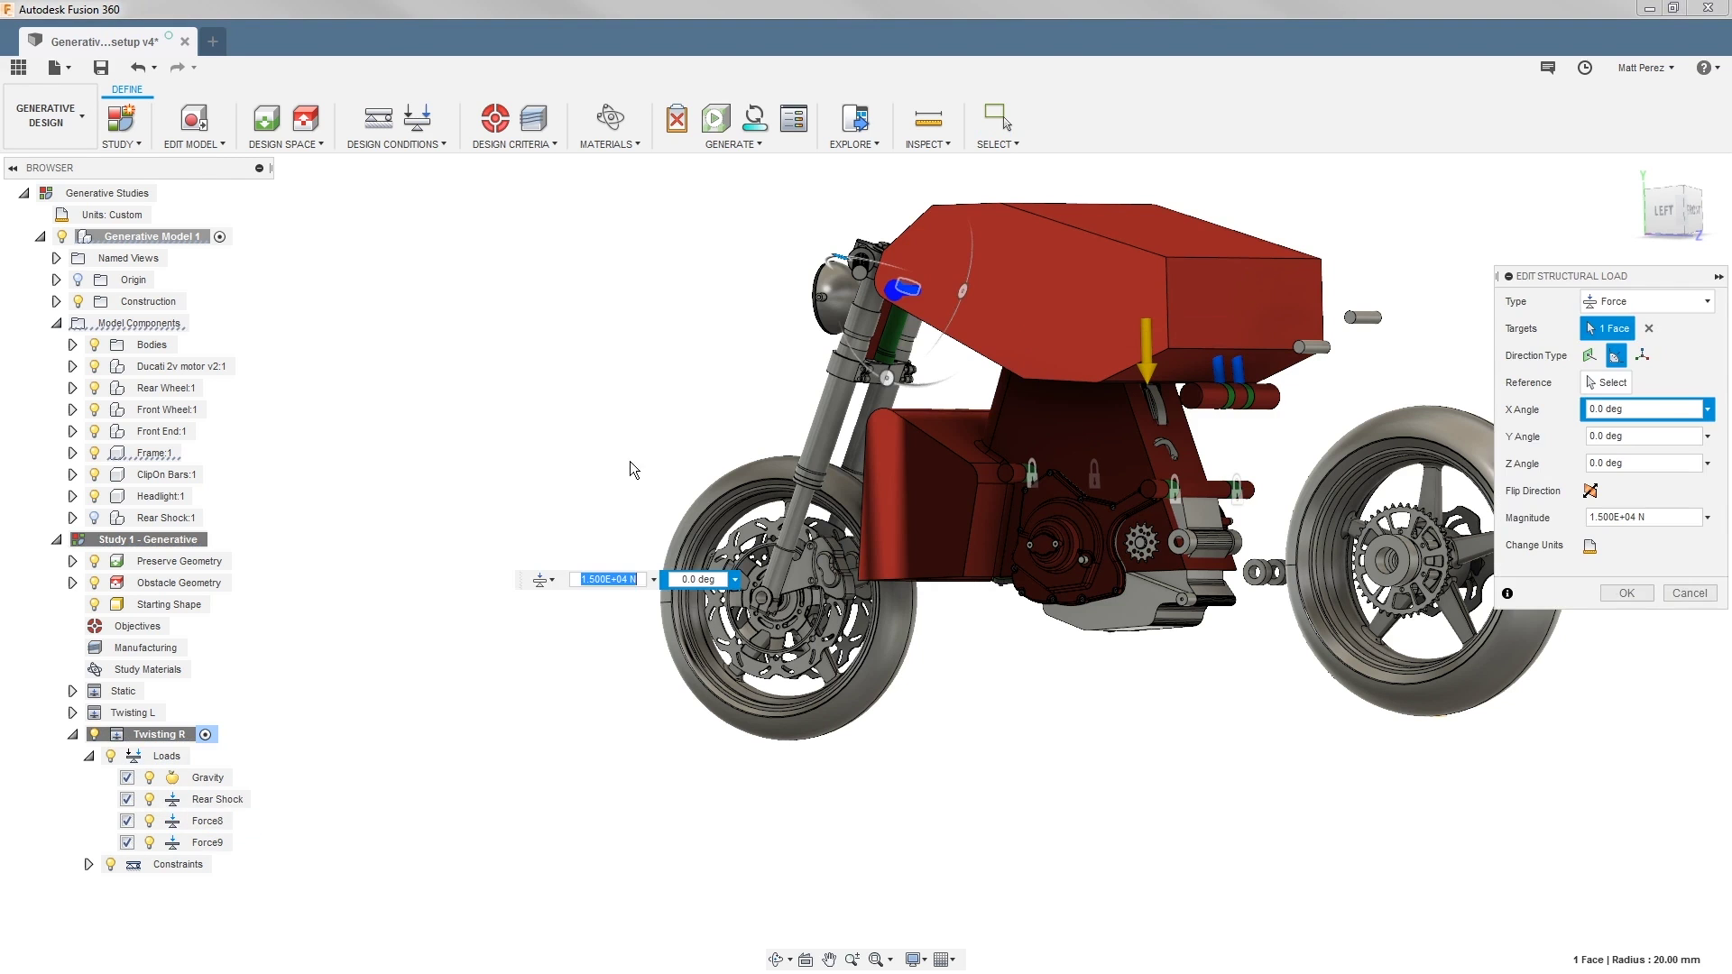
left_click(1643, 180)
left_click(1607, 382)
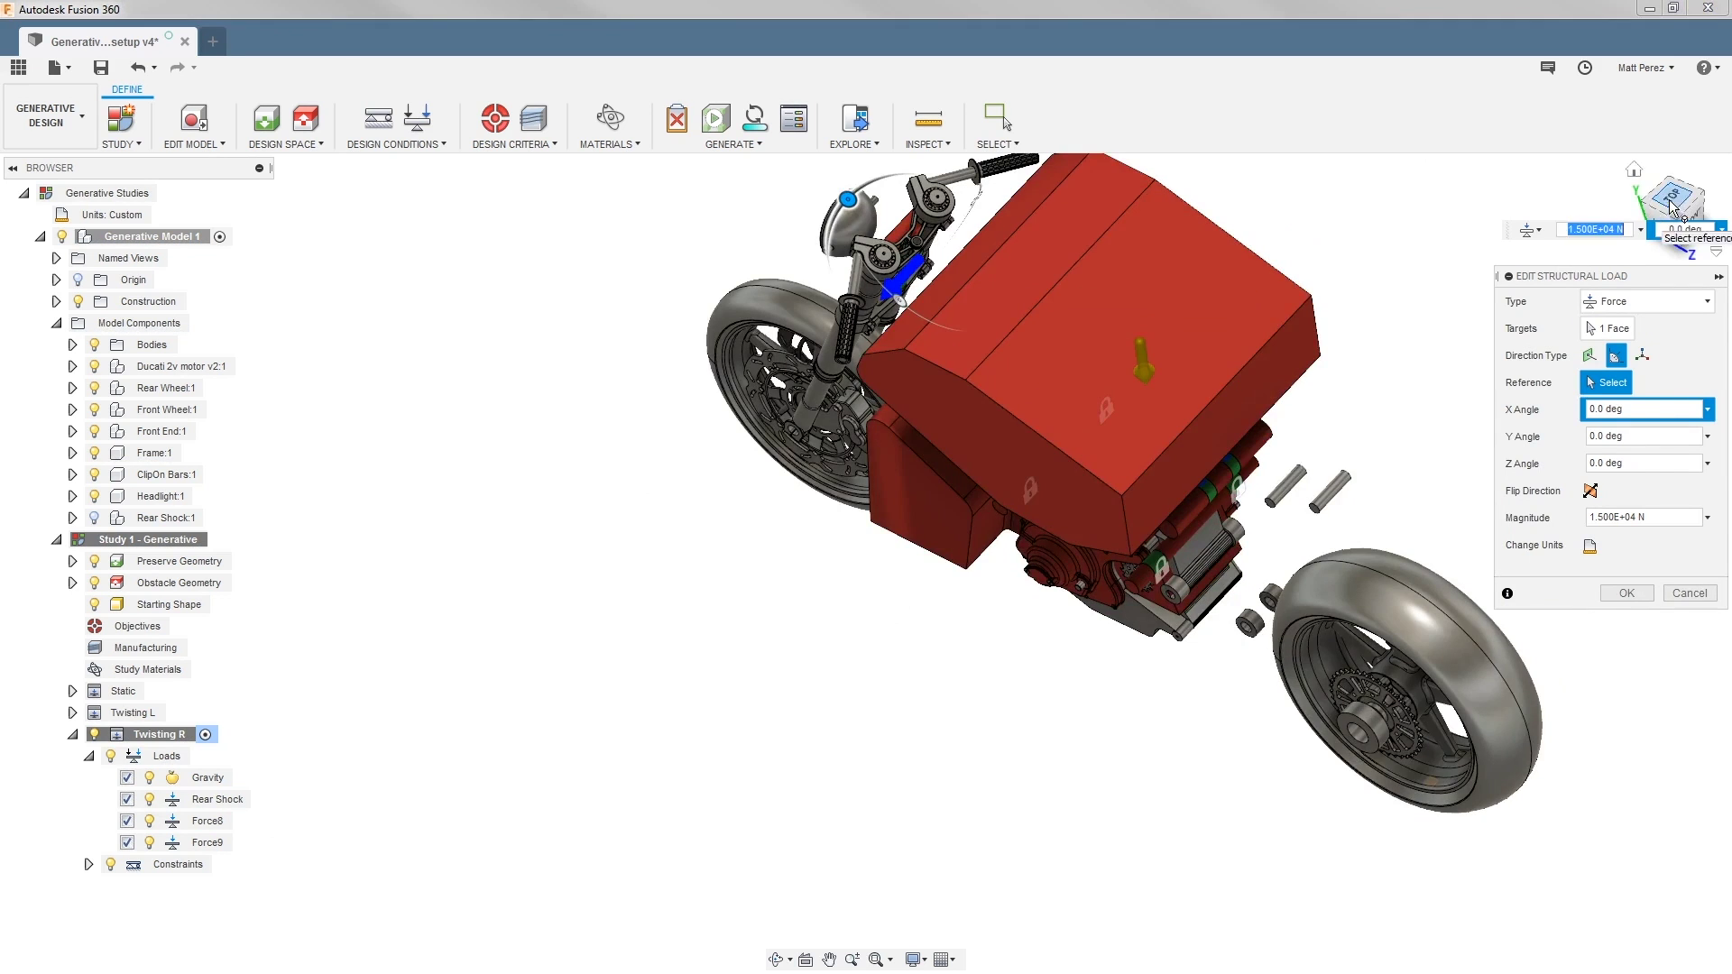
left_click(1673, 199)
left_click(894, 263)
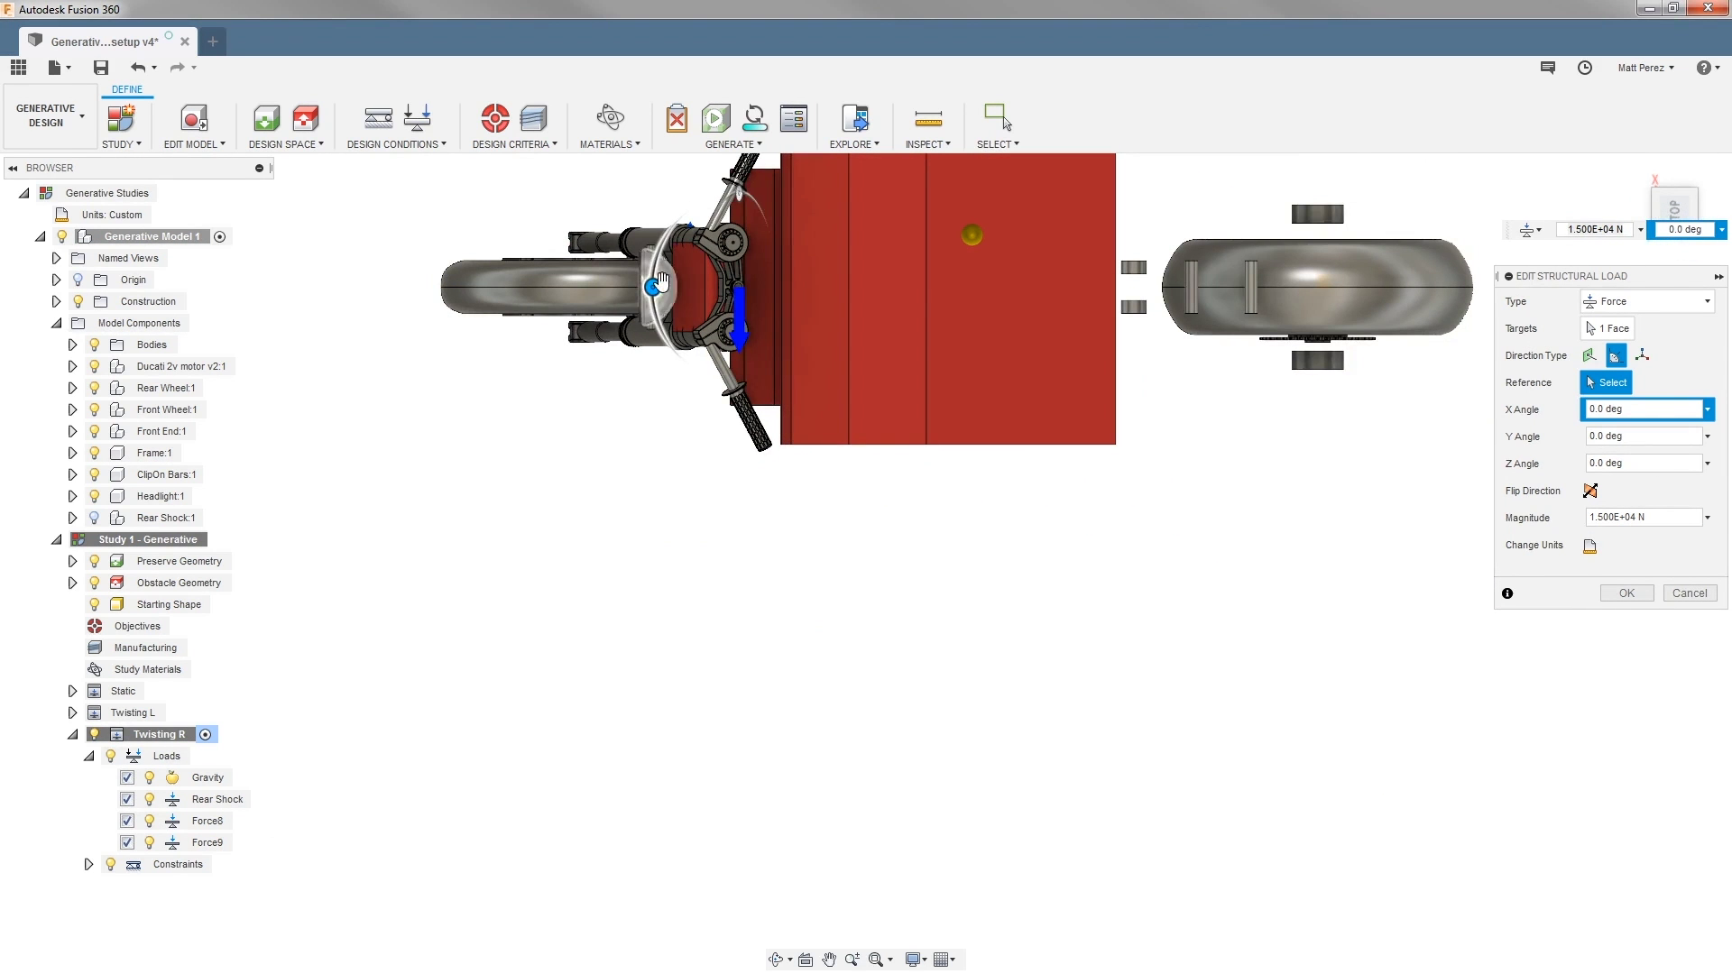
left_click_drag(653, 286, 828, 287)
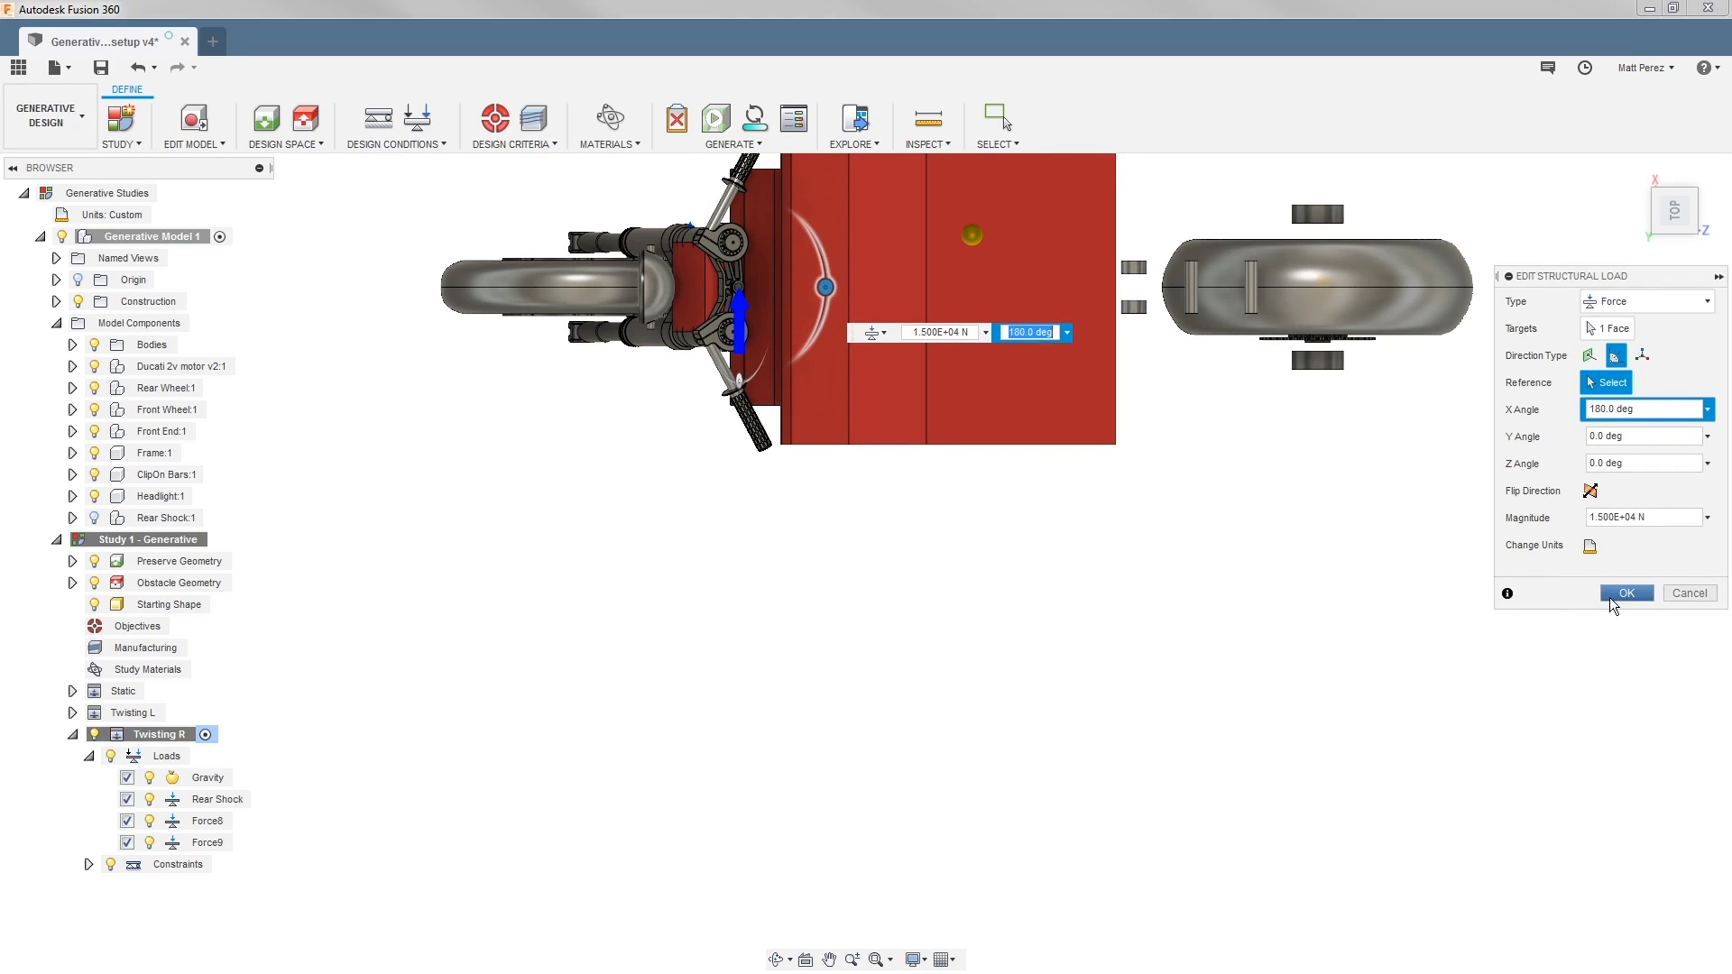
left_click(1626, 593)
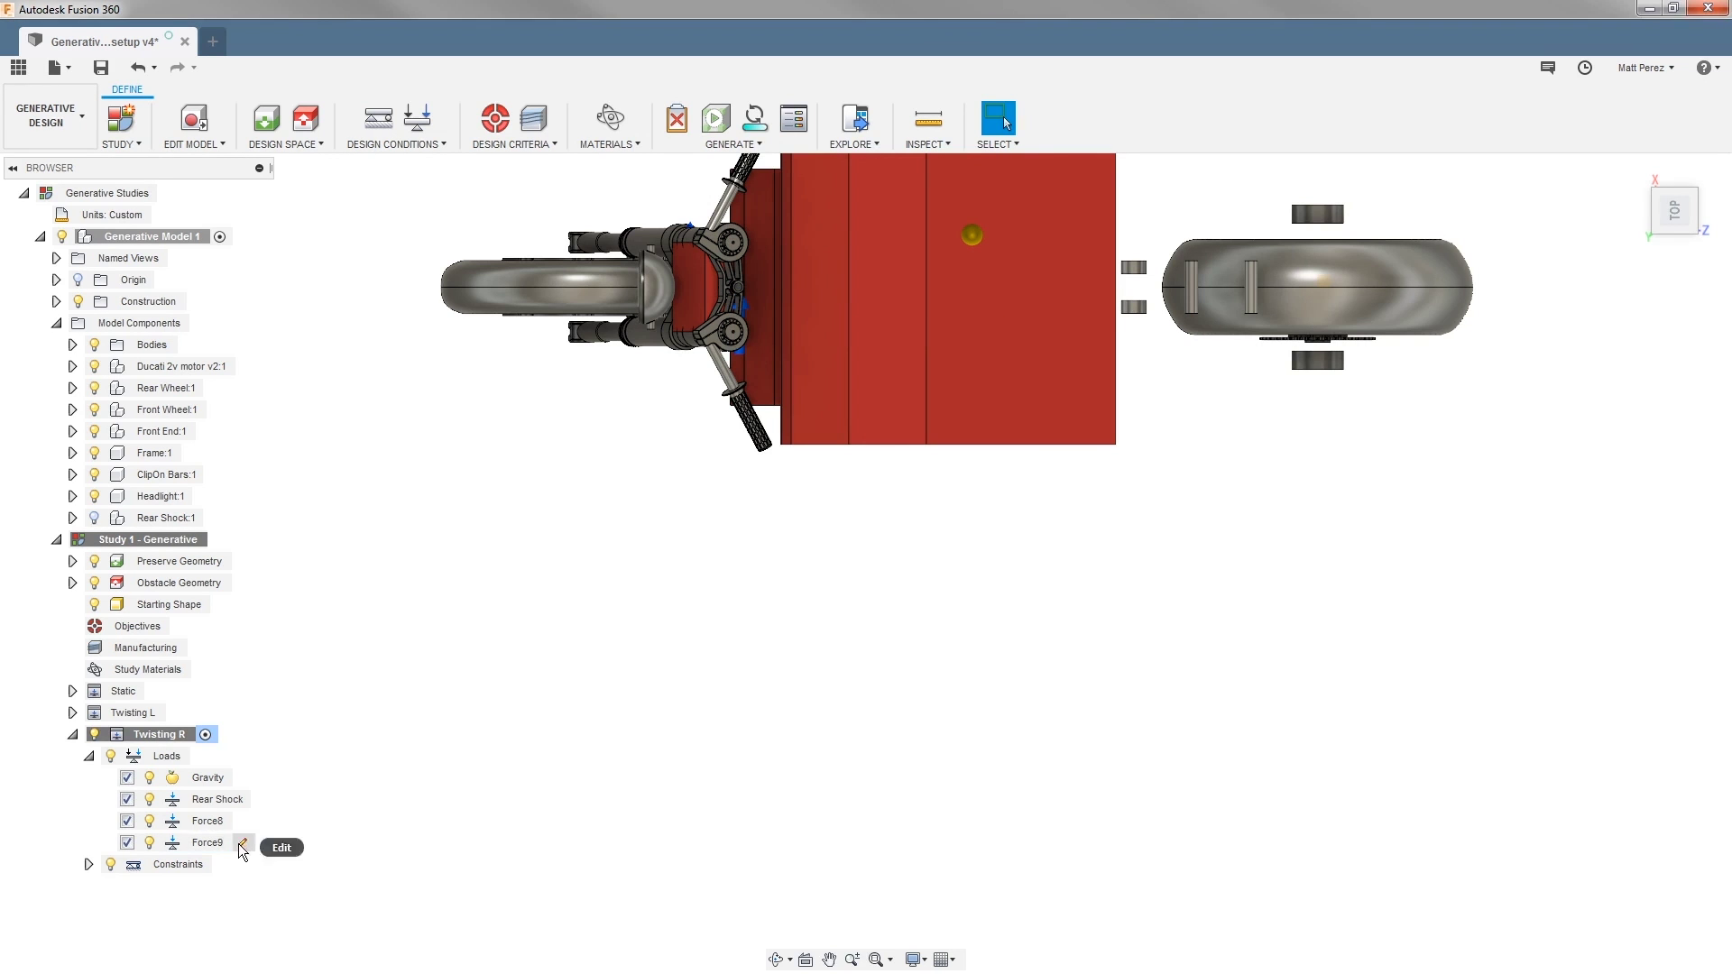
- Set Force9's X angle to 180 deg, then return to a side view
left_click(242, 843)
left_click_drag(771, 290, 507, 287)
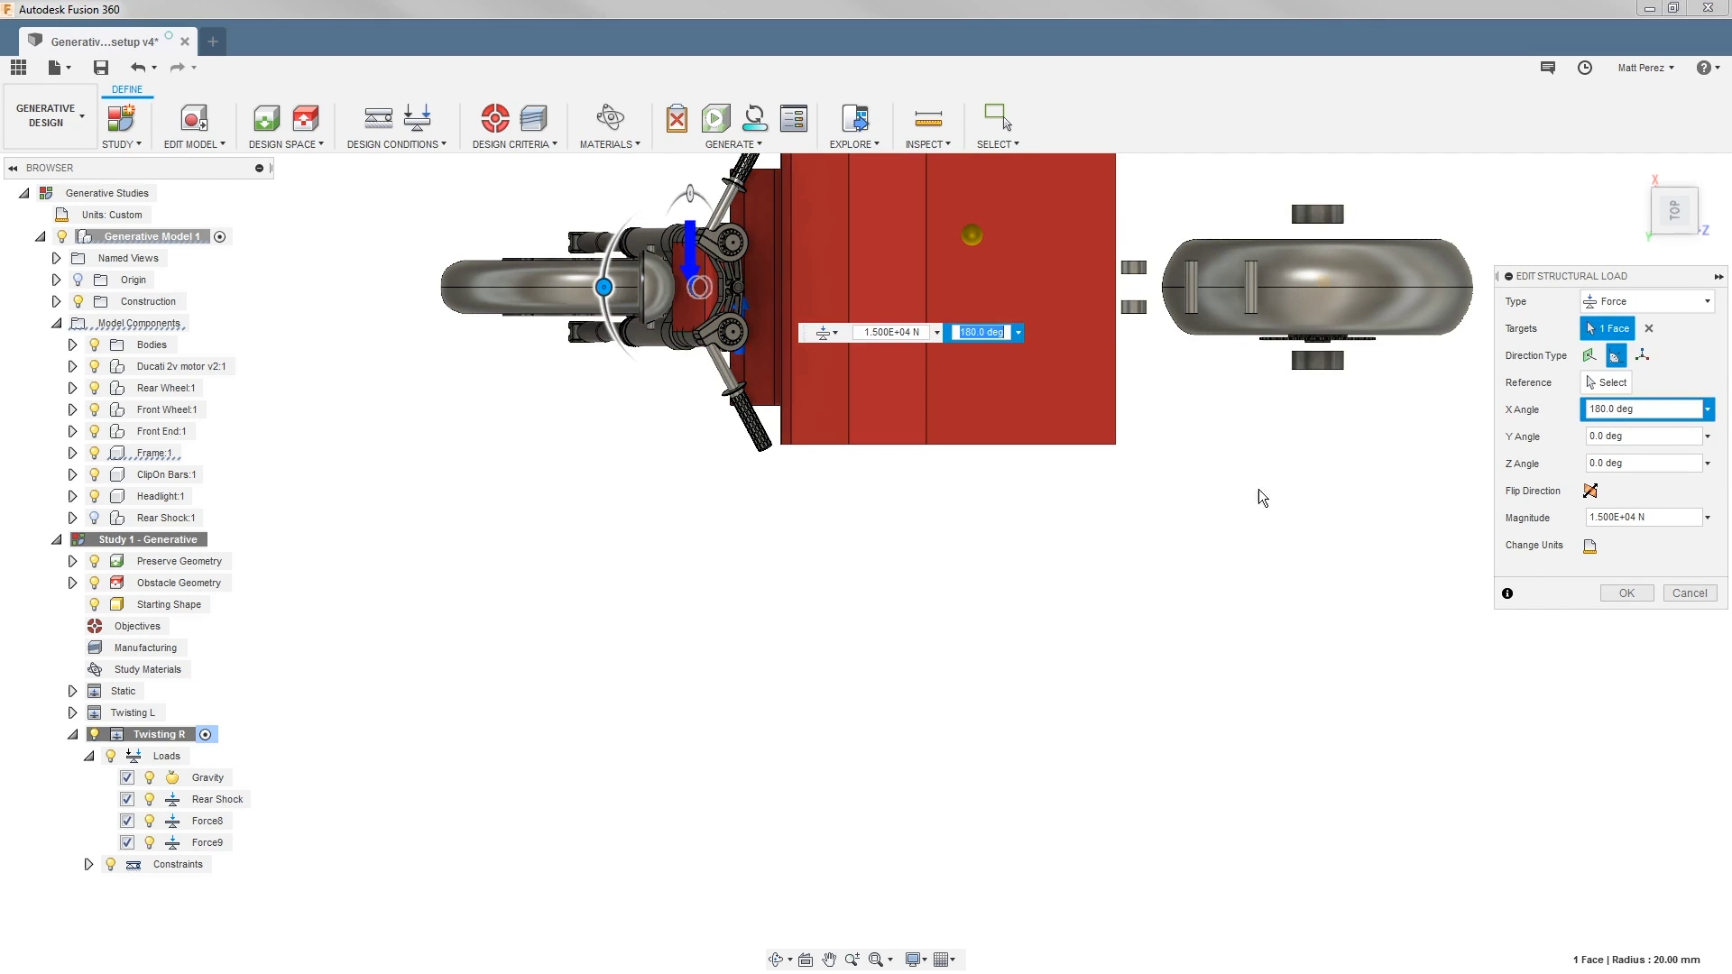
left_click(1625, 593)
scroll(987, 624, "down", 4)
middle_click_drag(1079, 619, 1029, 419, "shift")
key("Escape")
scroll(929, 406, "up", 5)
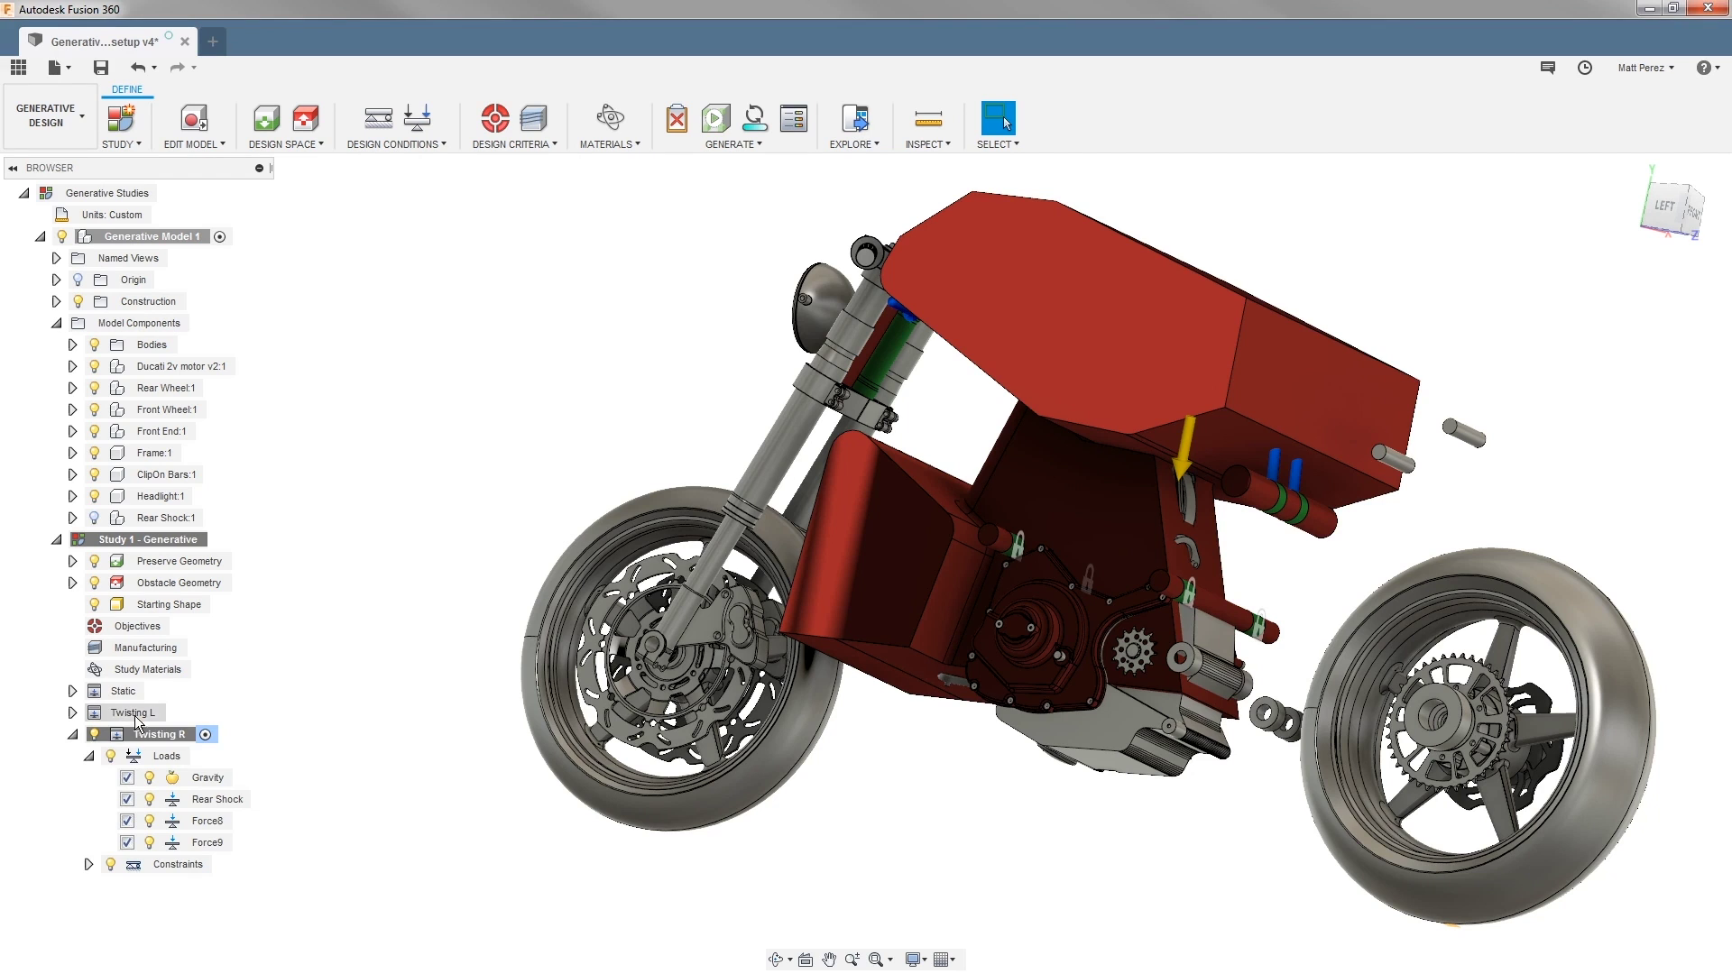
- Clone the Twisting R load case and rename the copy 'Braking'
left_click(72, 734)
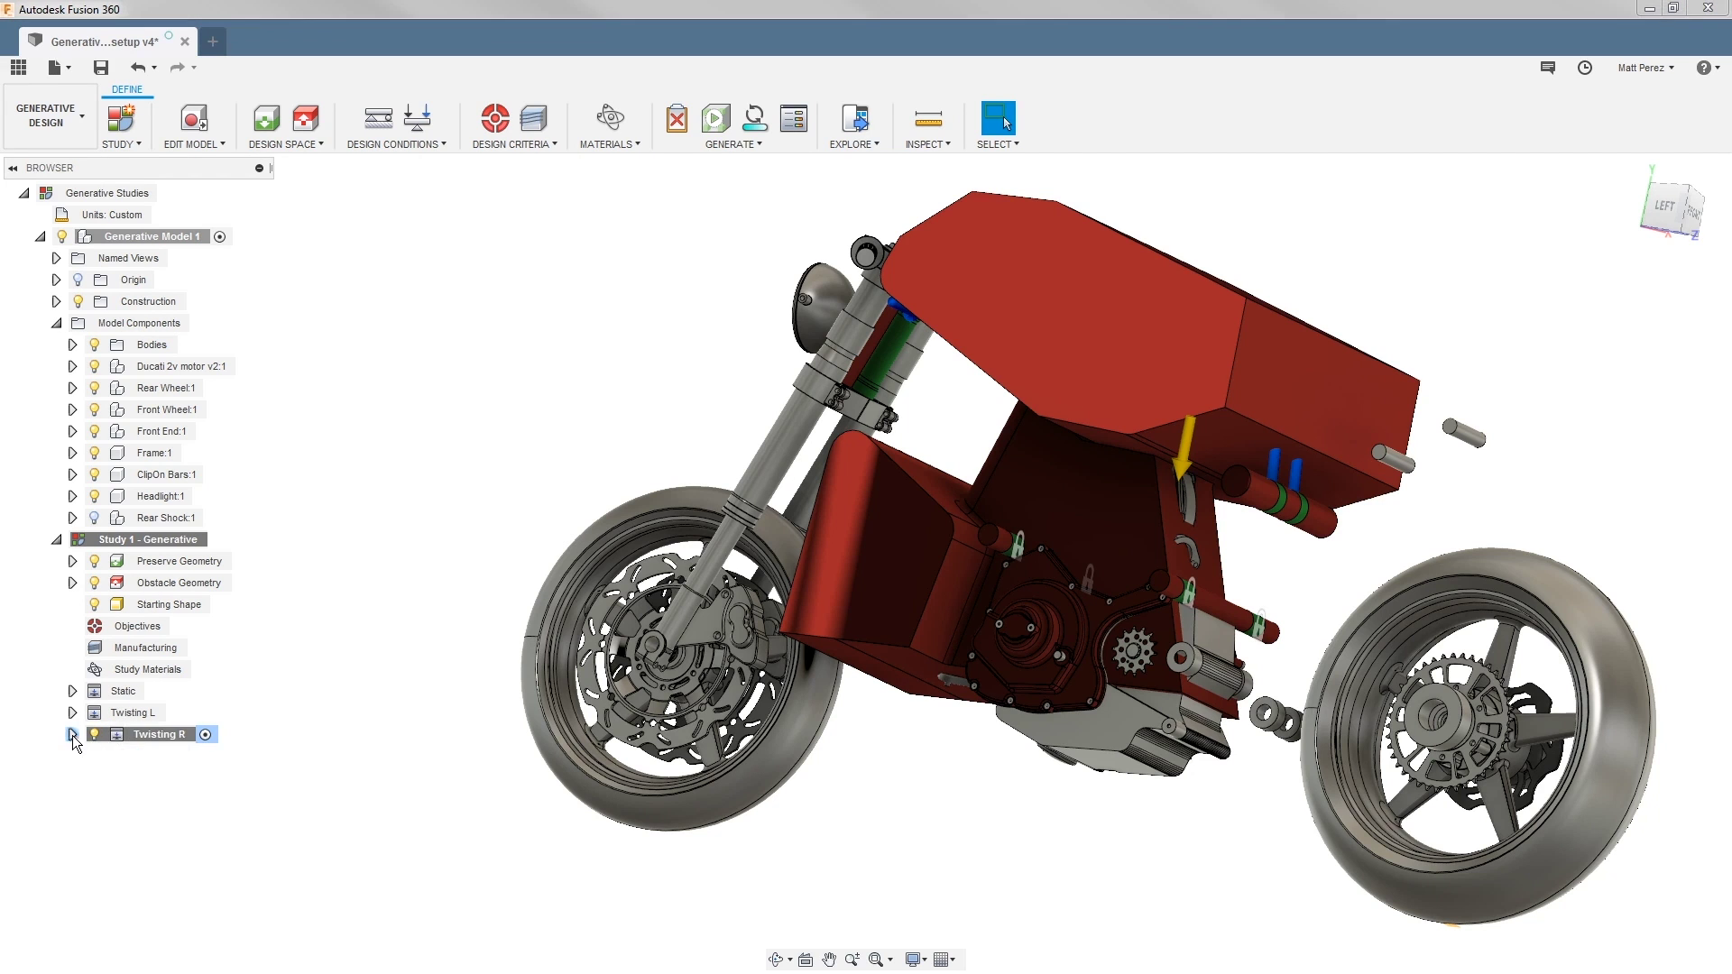
right_click(151, 734)
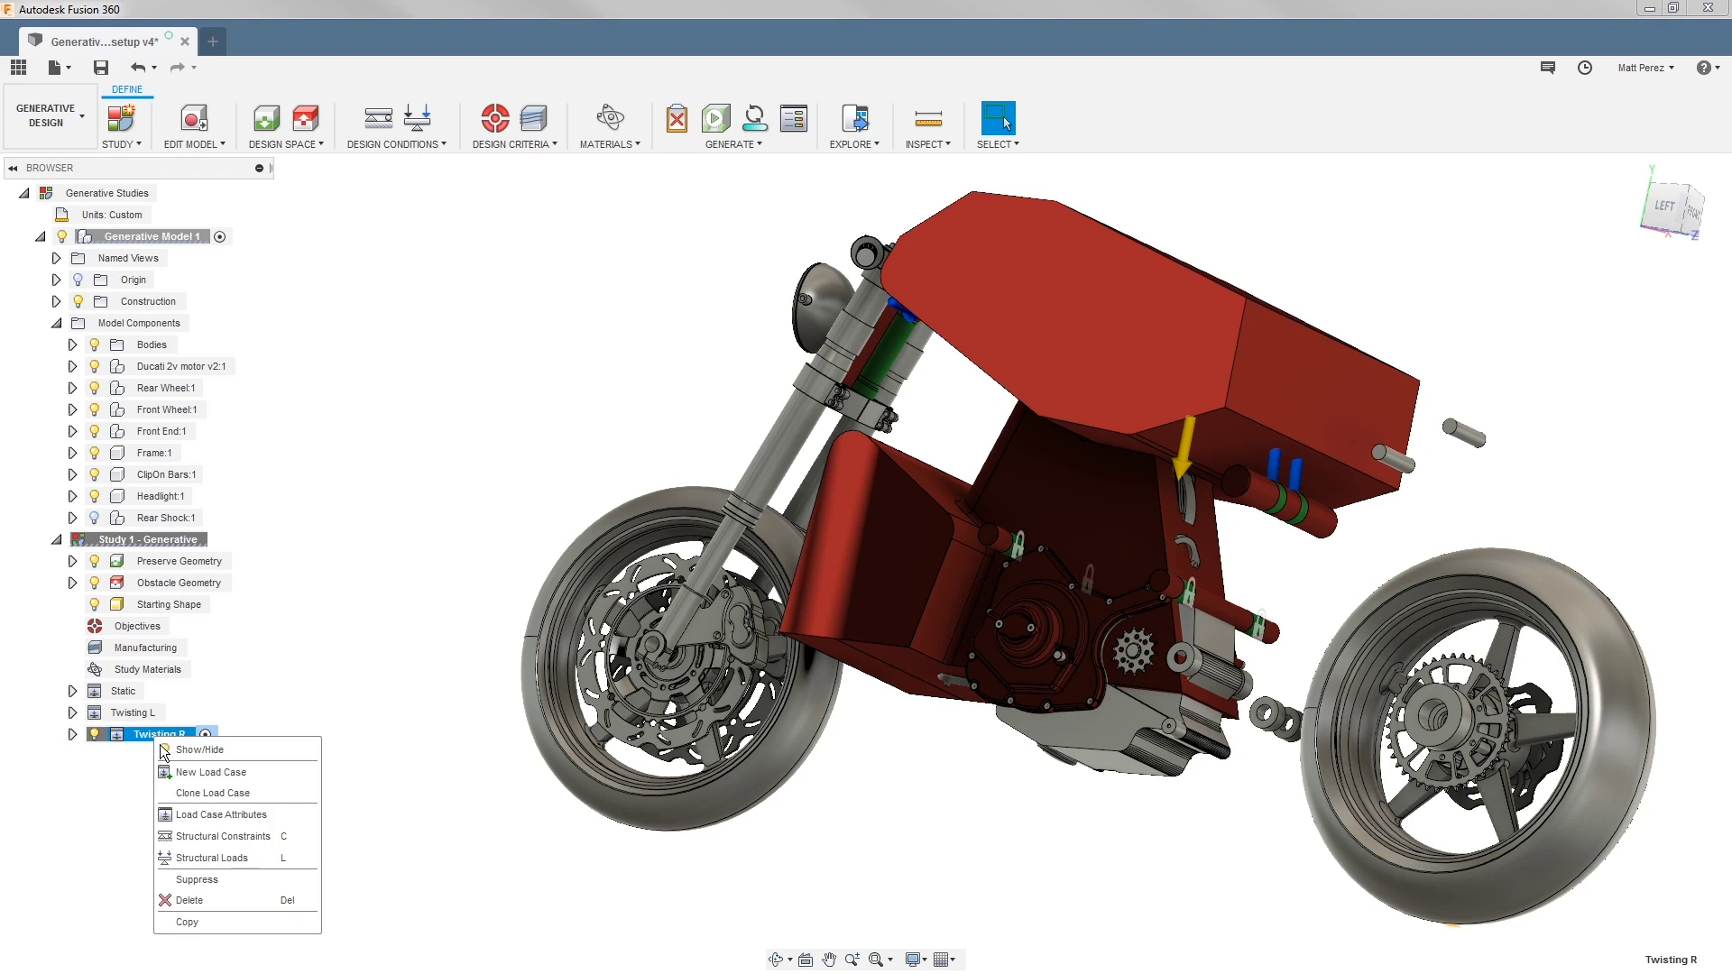
left_click(197, 787)
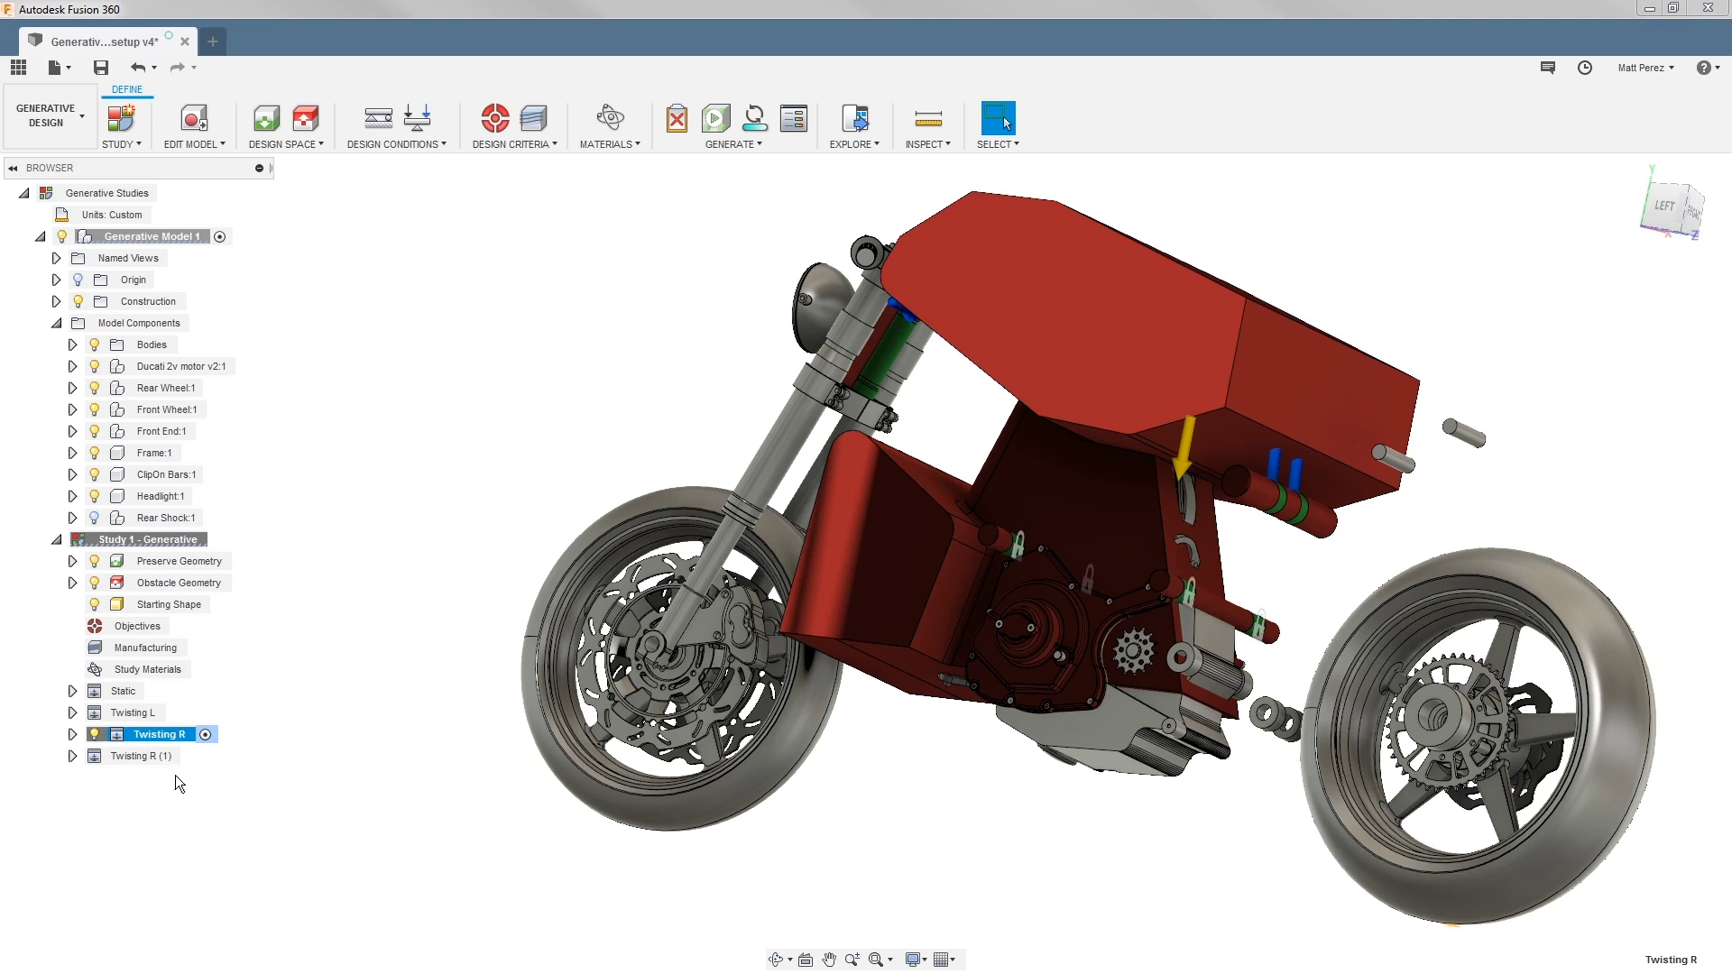
left_click(190, 756)
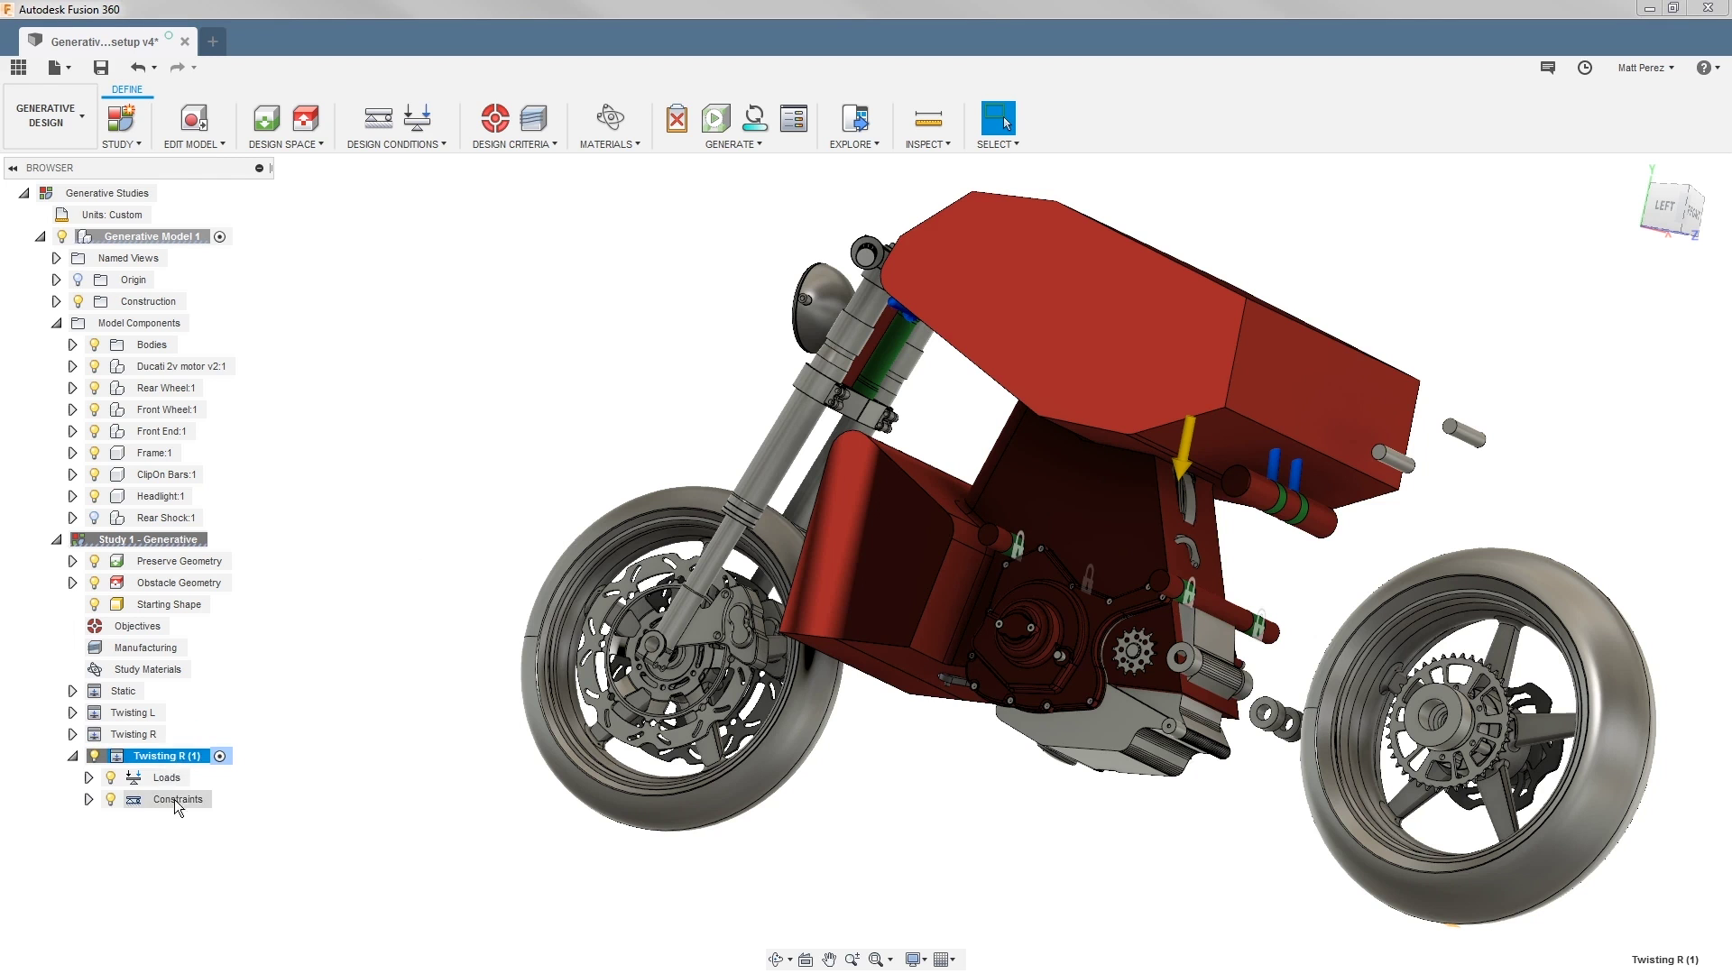
left_click(185, 756)
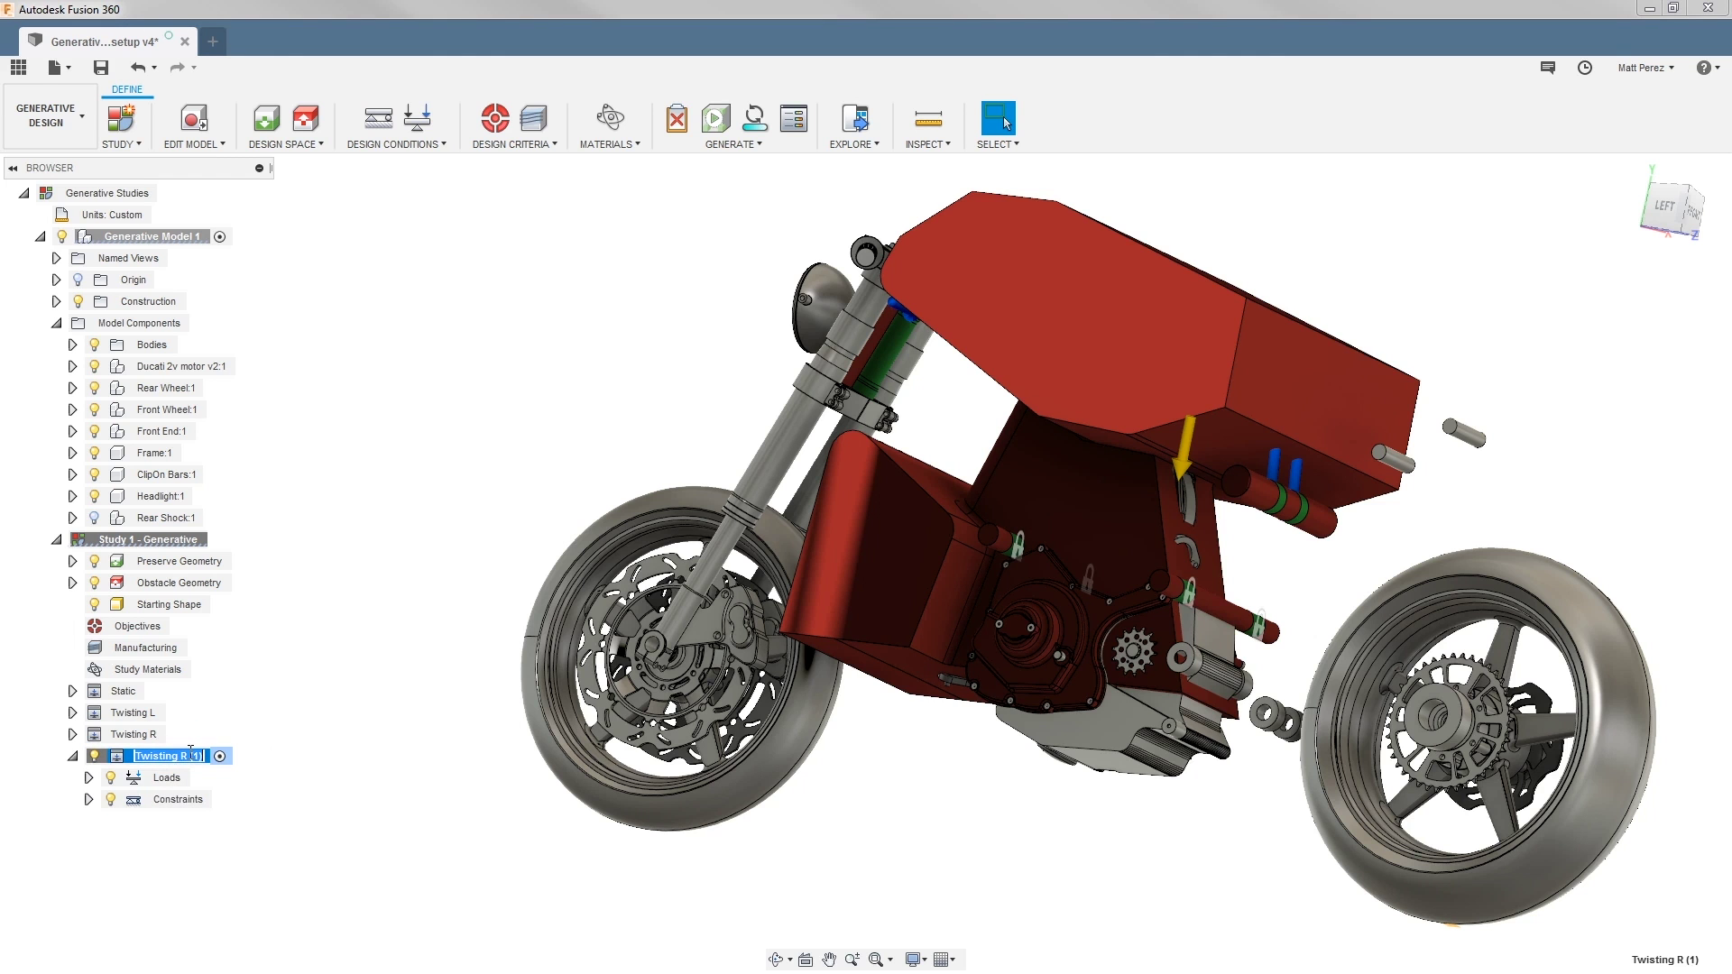
type("Braking")
key("Return")
- Set Force11 in the Braking case to a -90 deg X angle
left_click(89, 778)
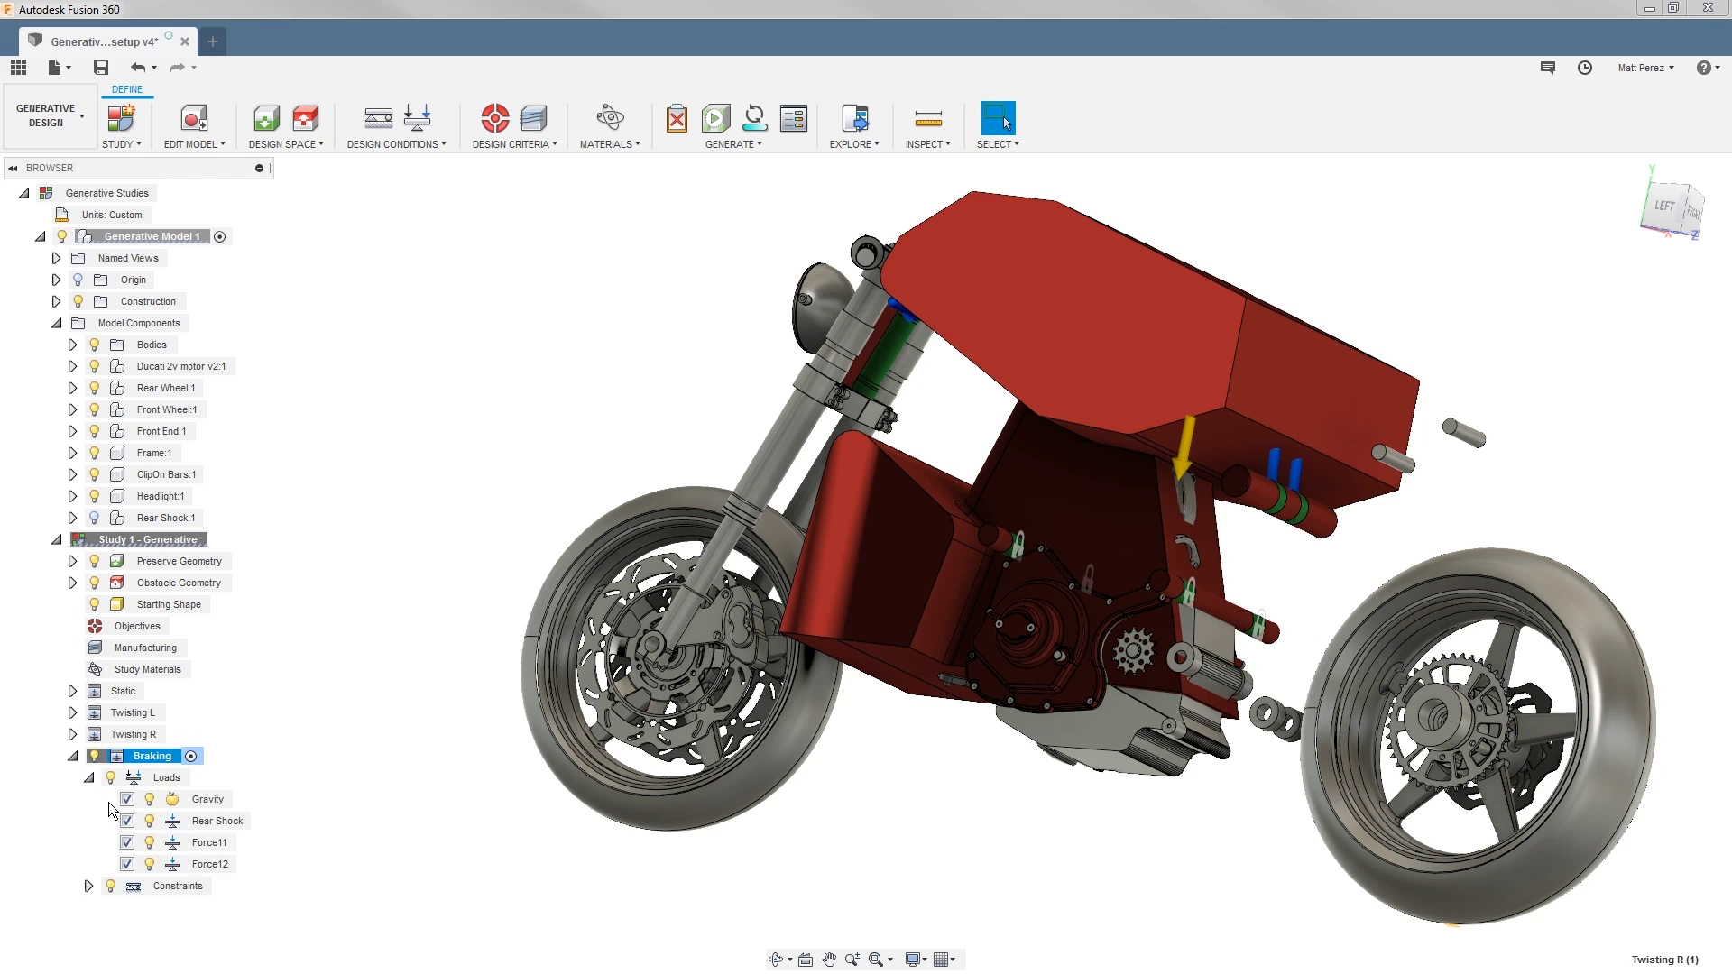
double_click(217, 843)
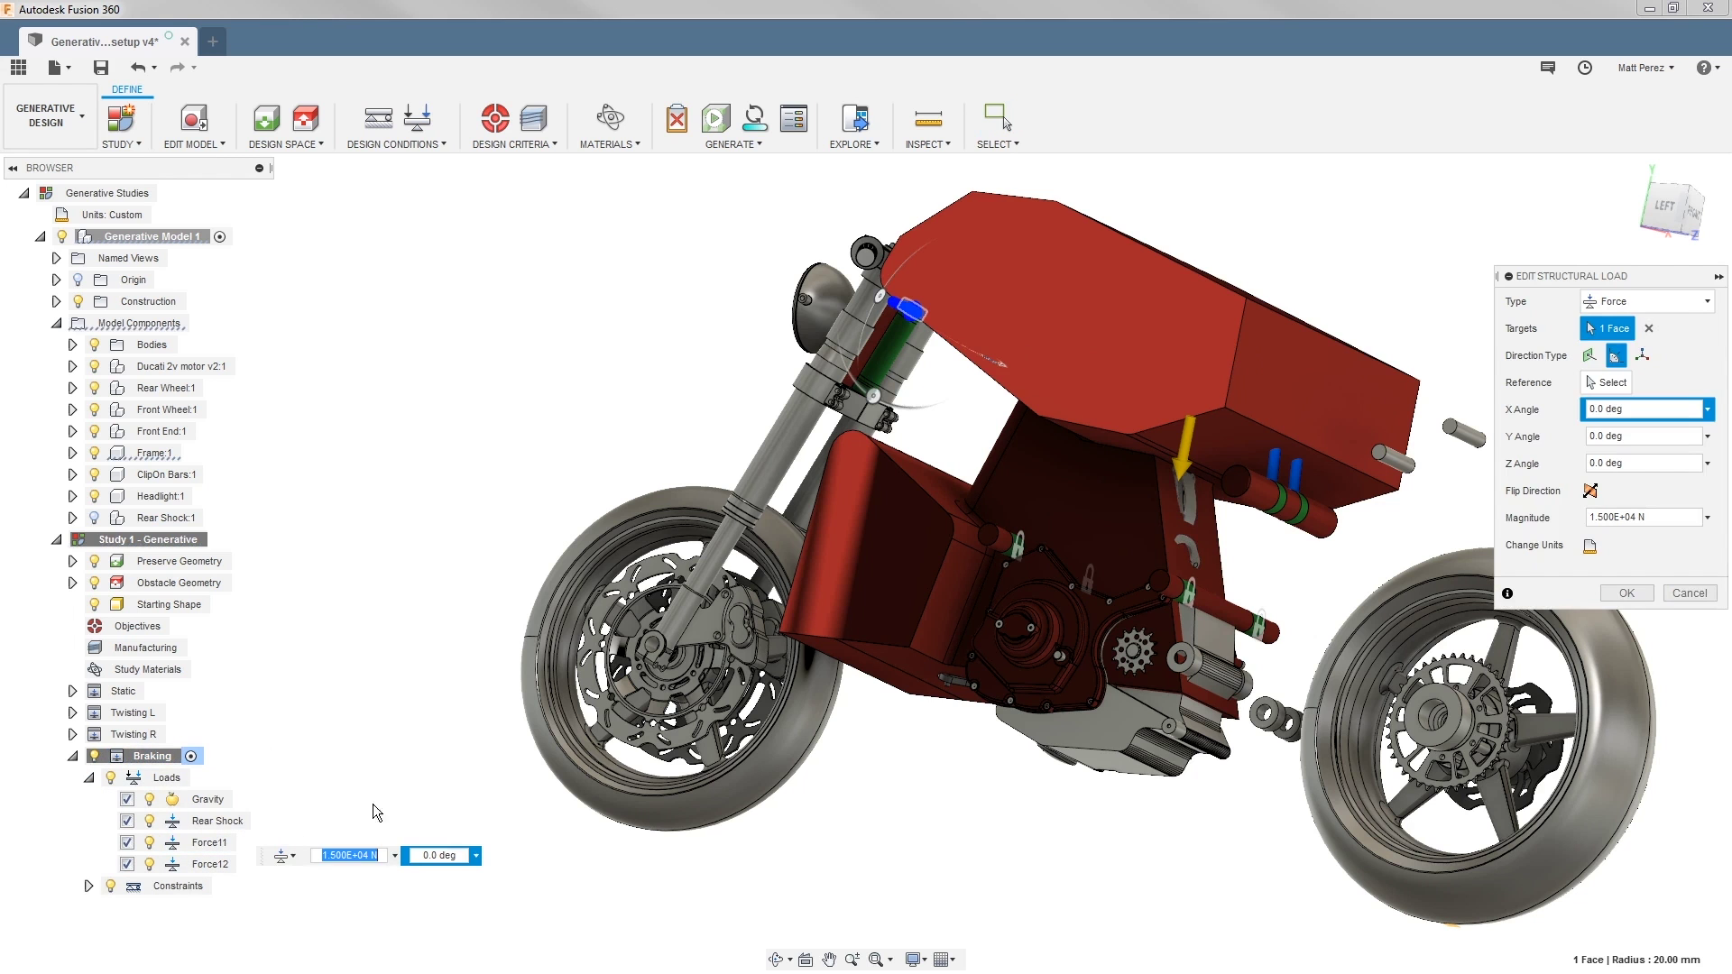
left_click(1676, 197)
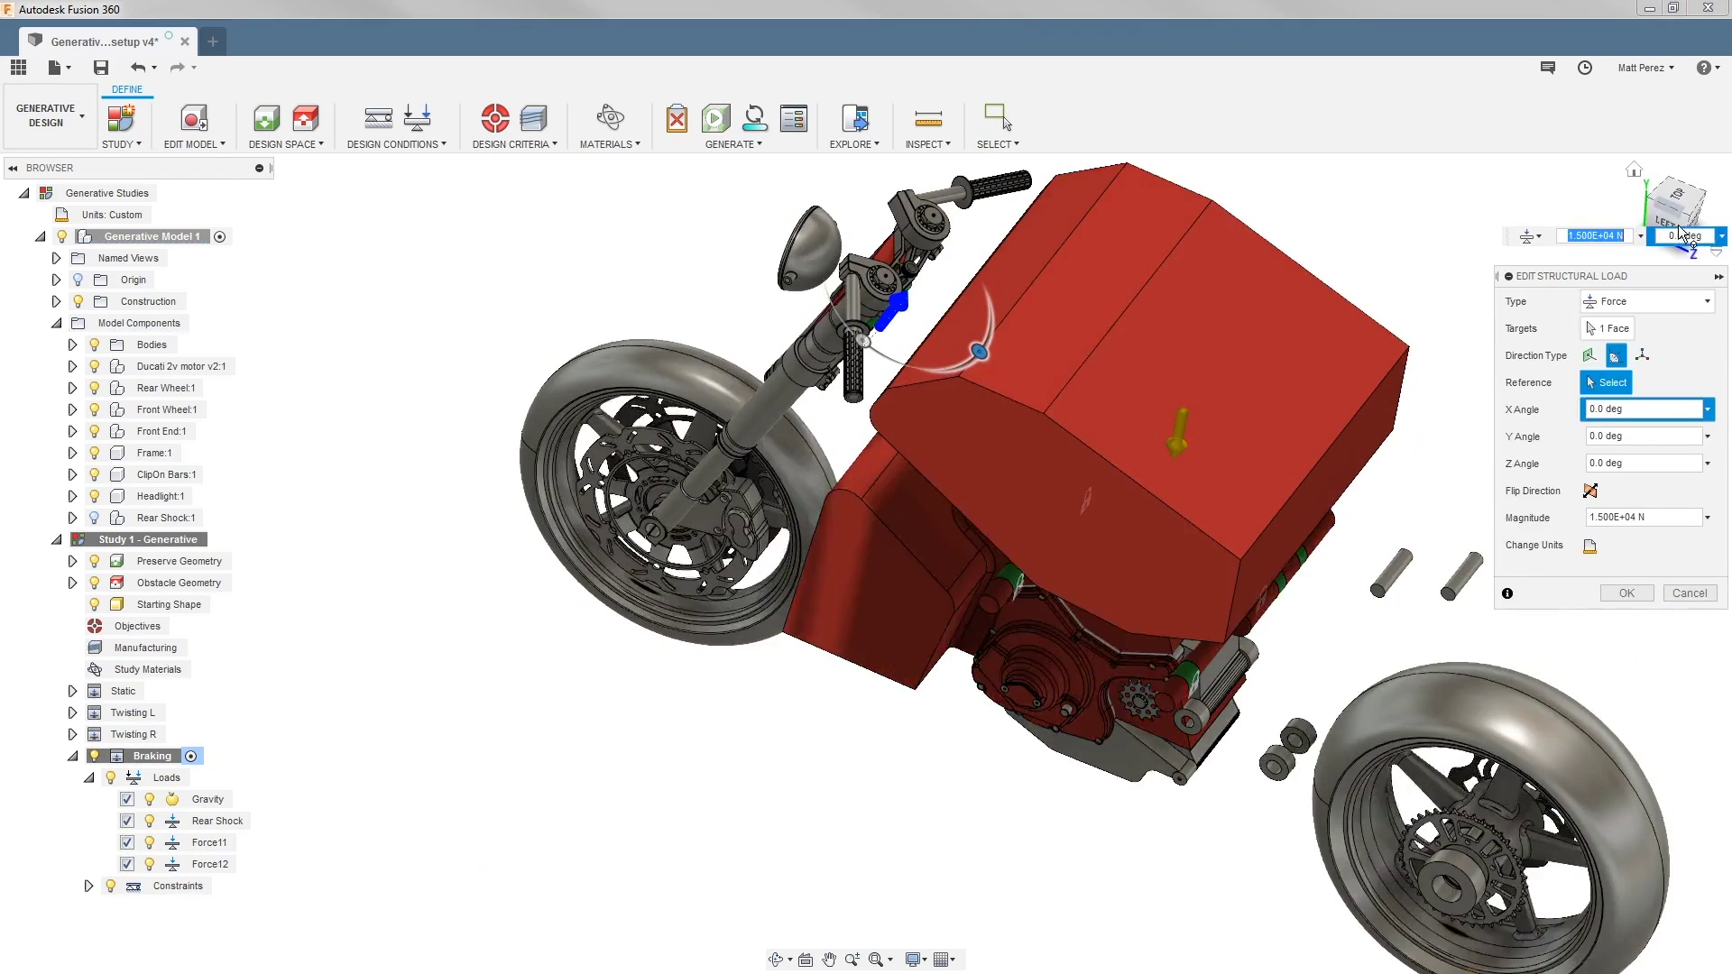
left_click(1676, 197)
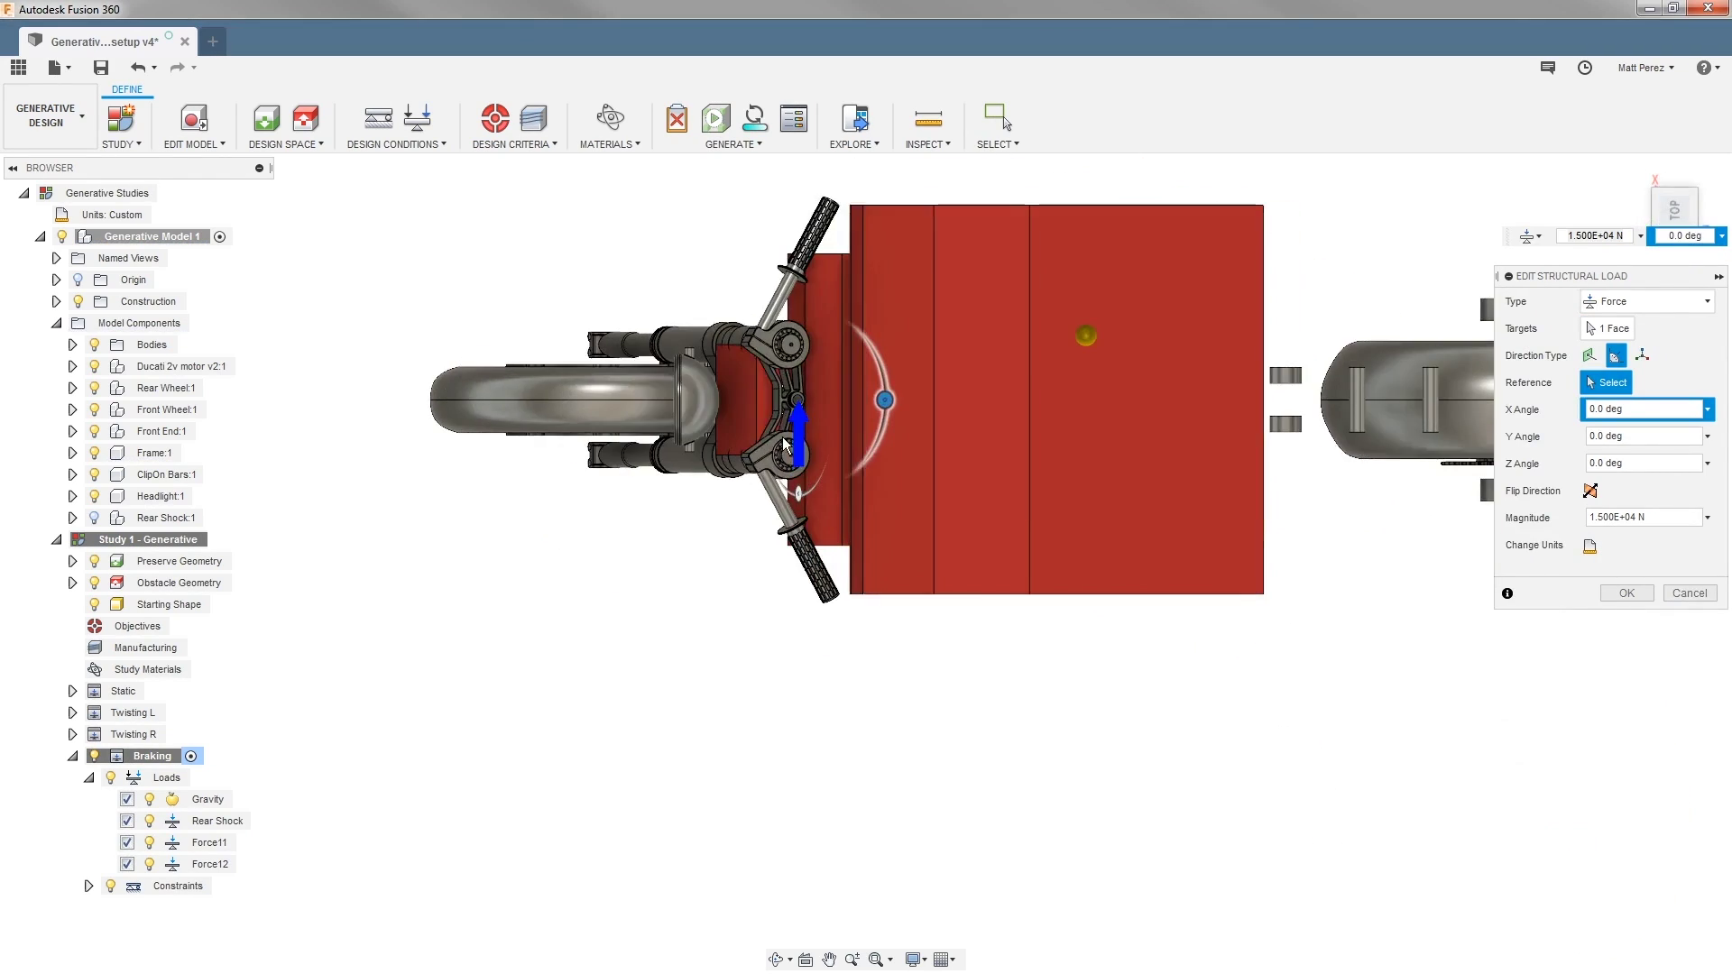
scroll(774, 365, "up", 8)
middle_click_drag(774, 365, 595, 397, "shift")
left_click(1658, 213)
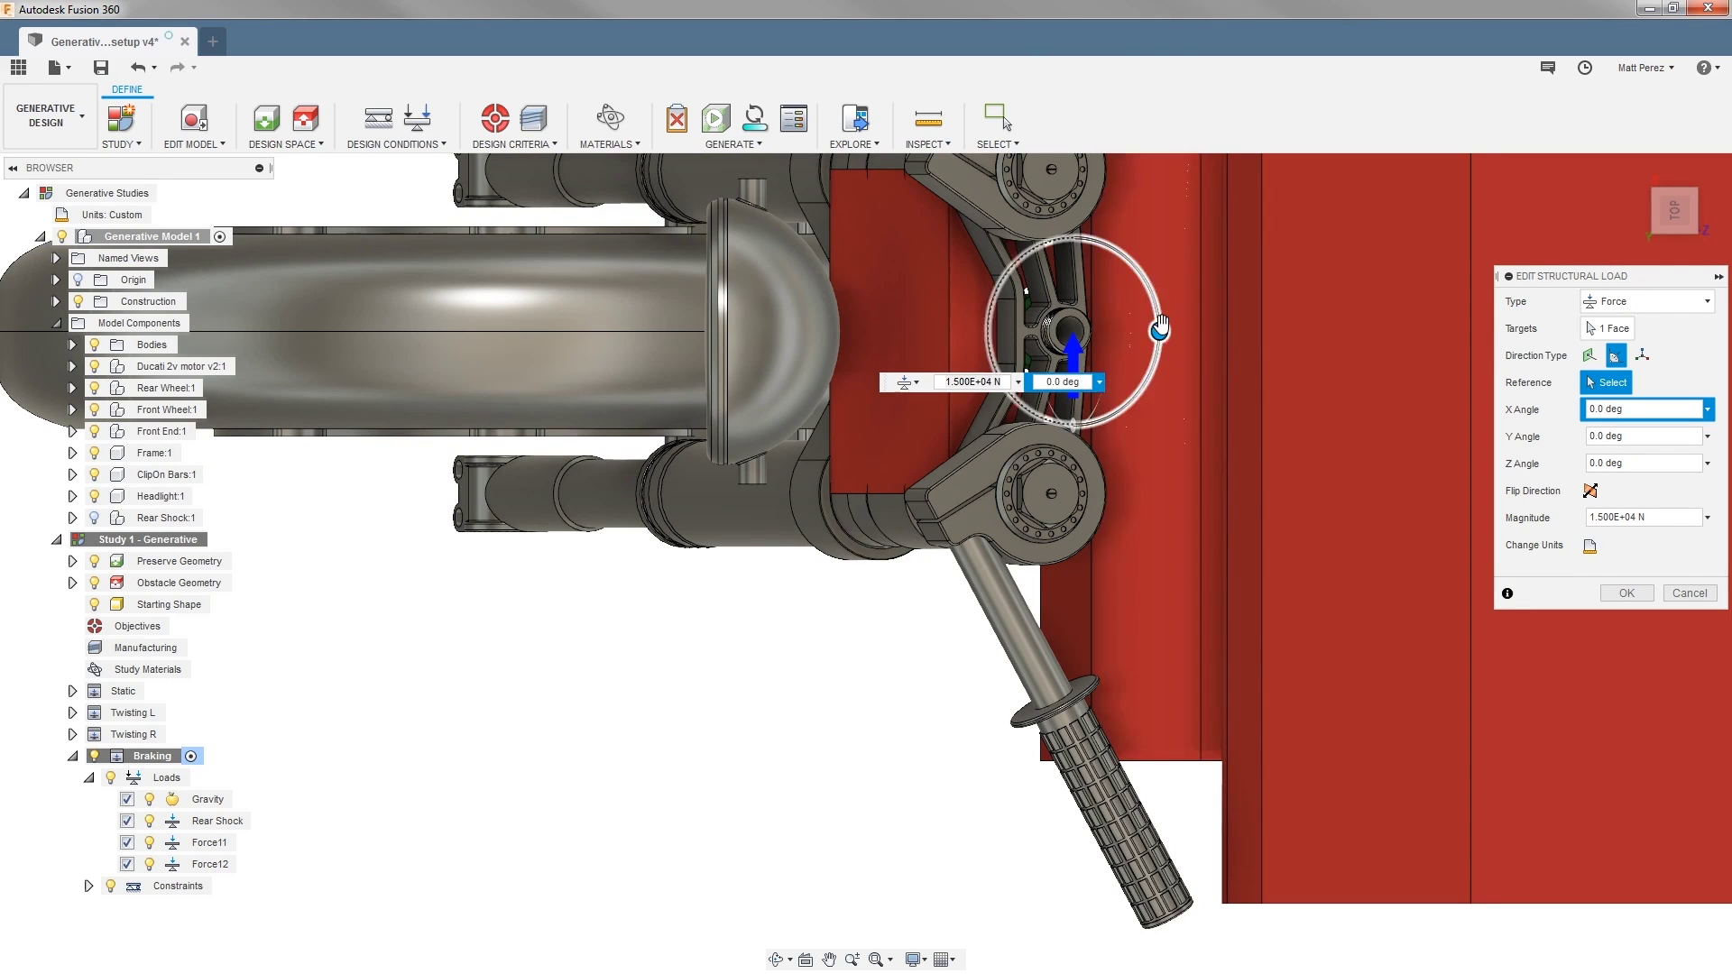
left_click_drag(1159, 330, 1069, 212)
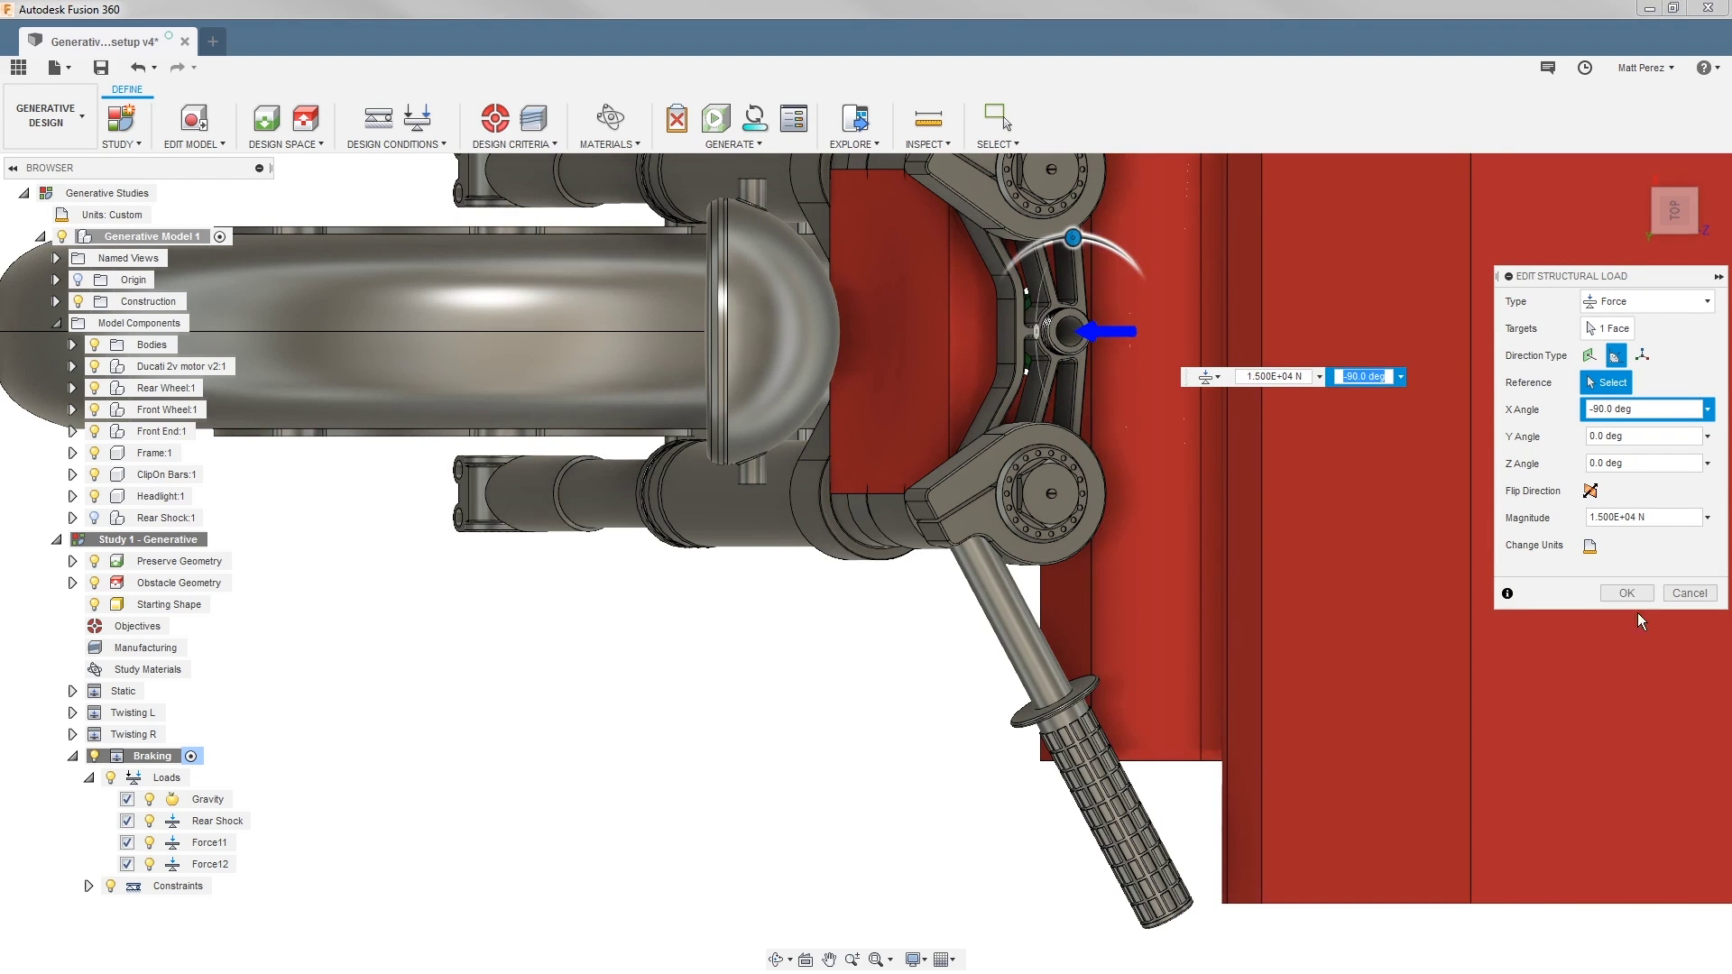
left_click(1627, 593)
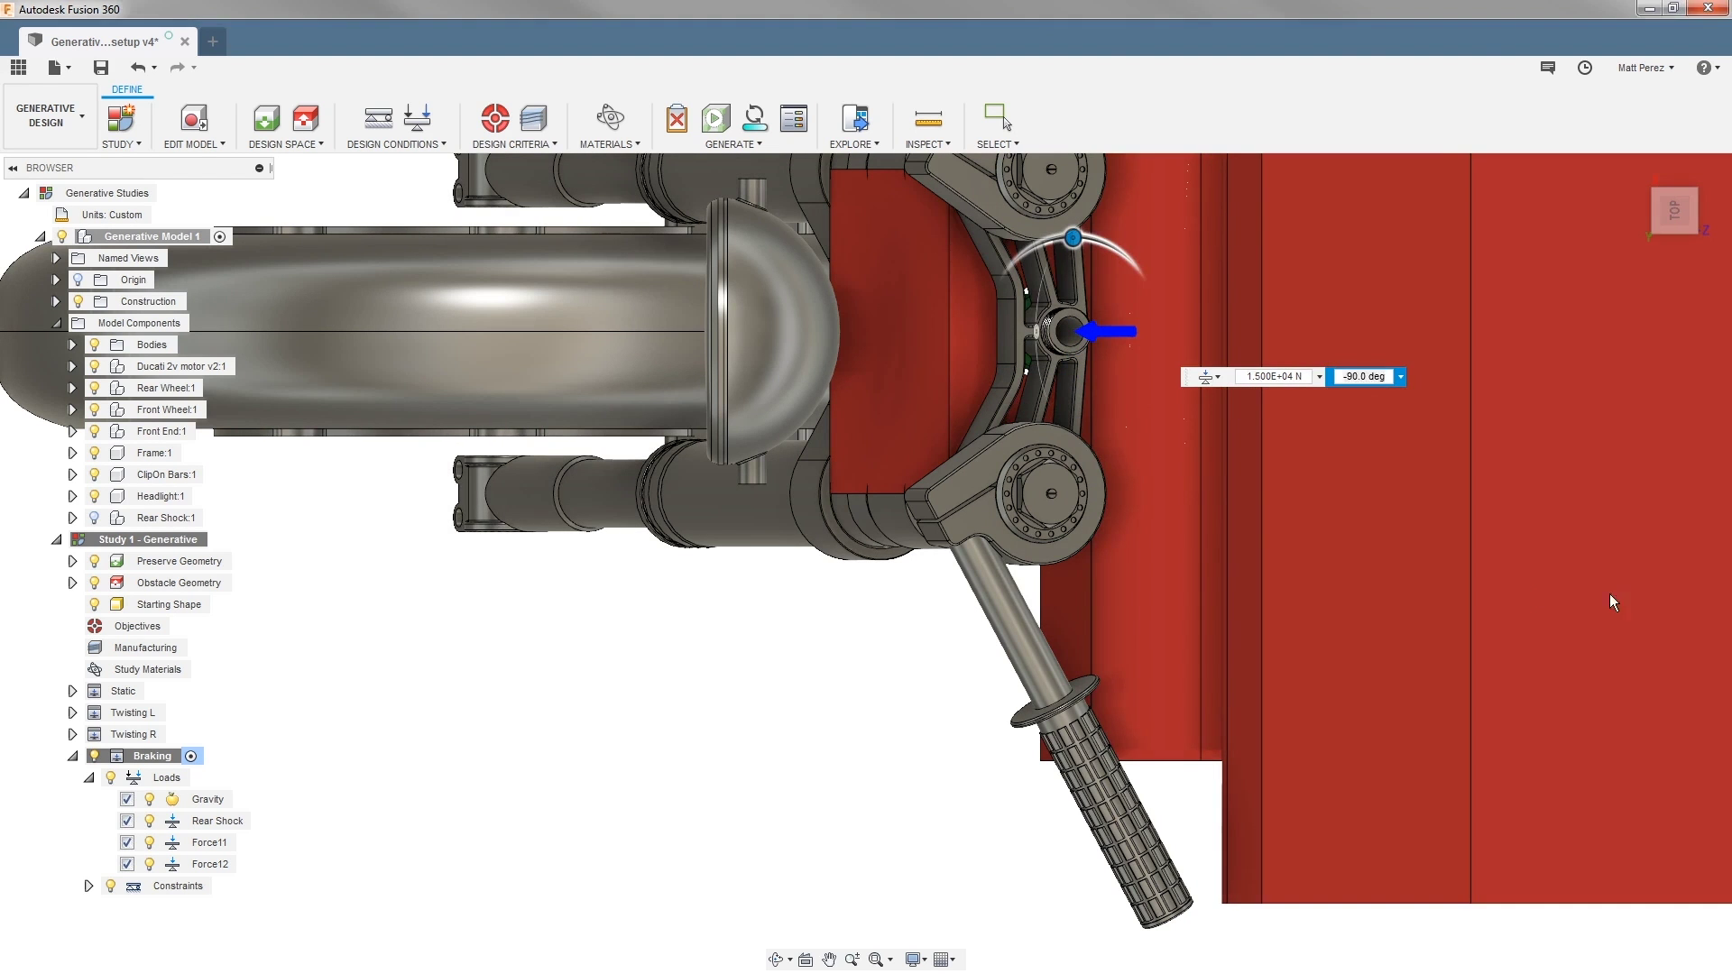
- Set Force12 in the Braking case to a -90 deg X angle
left_click(236, 866)
left_click(249, 865)
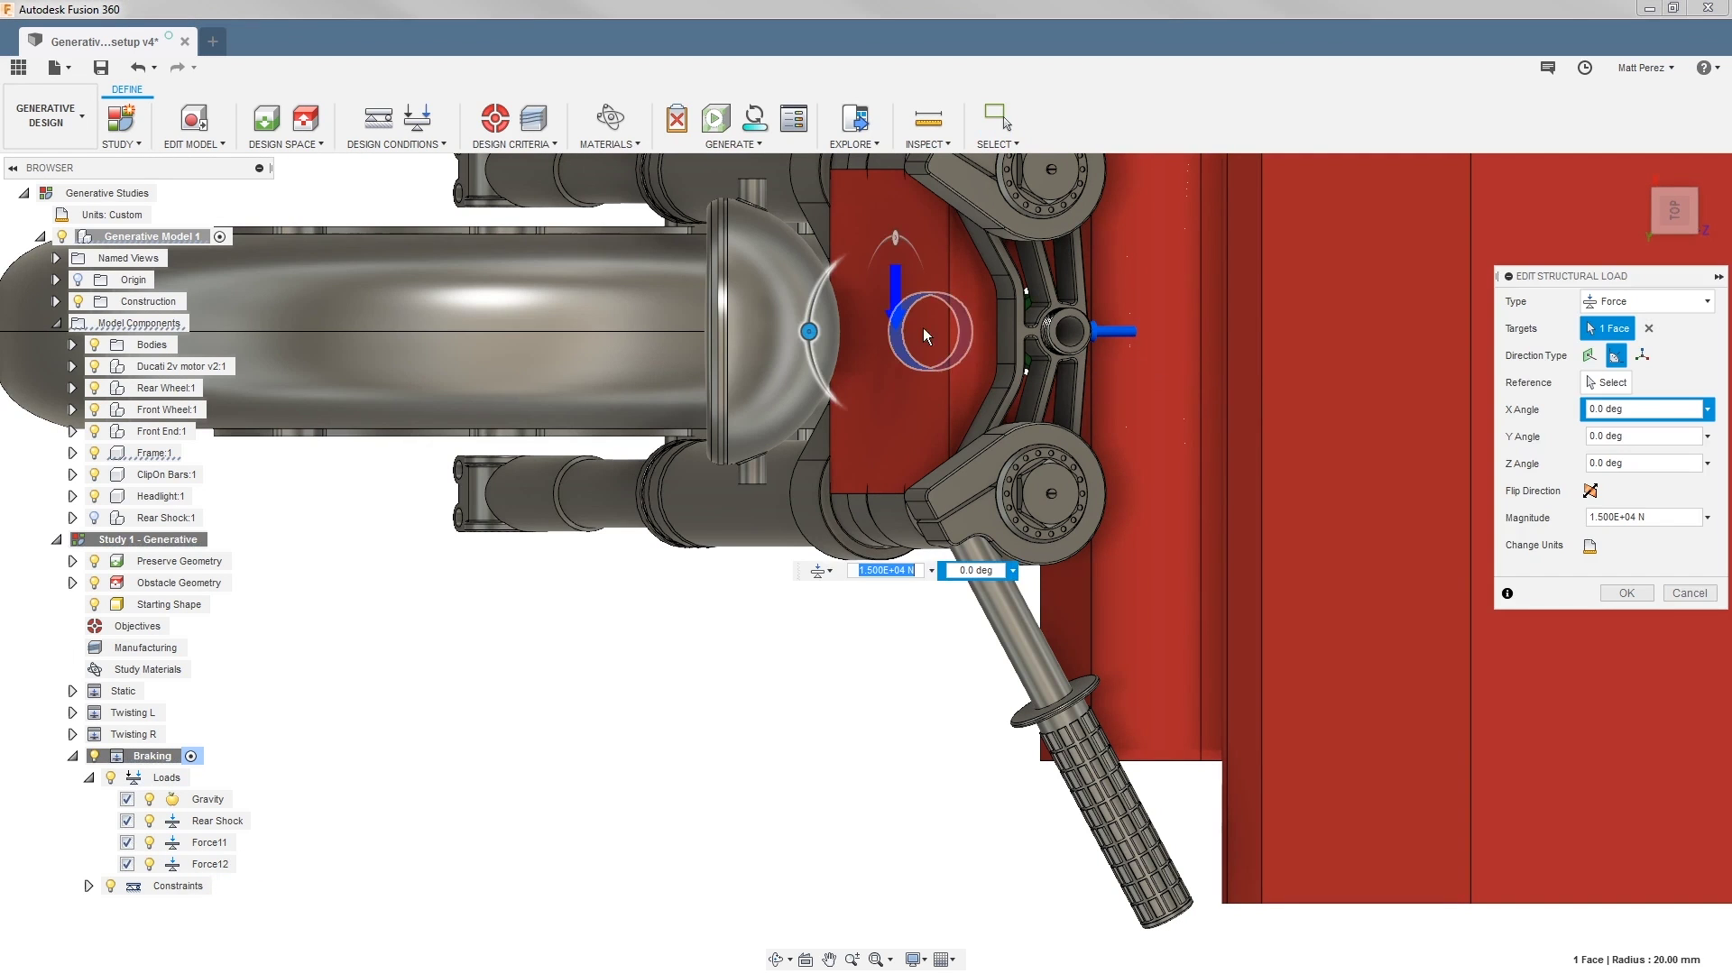
left_click_drag(819, 403, 899, 540)
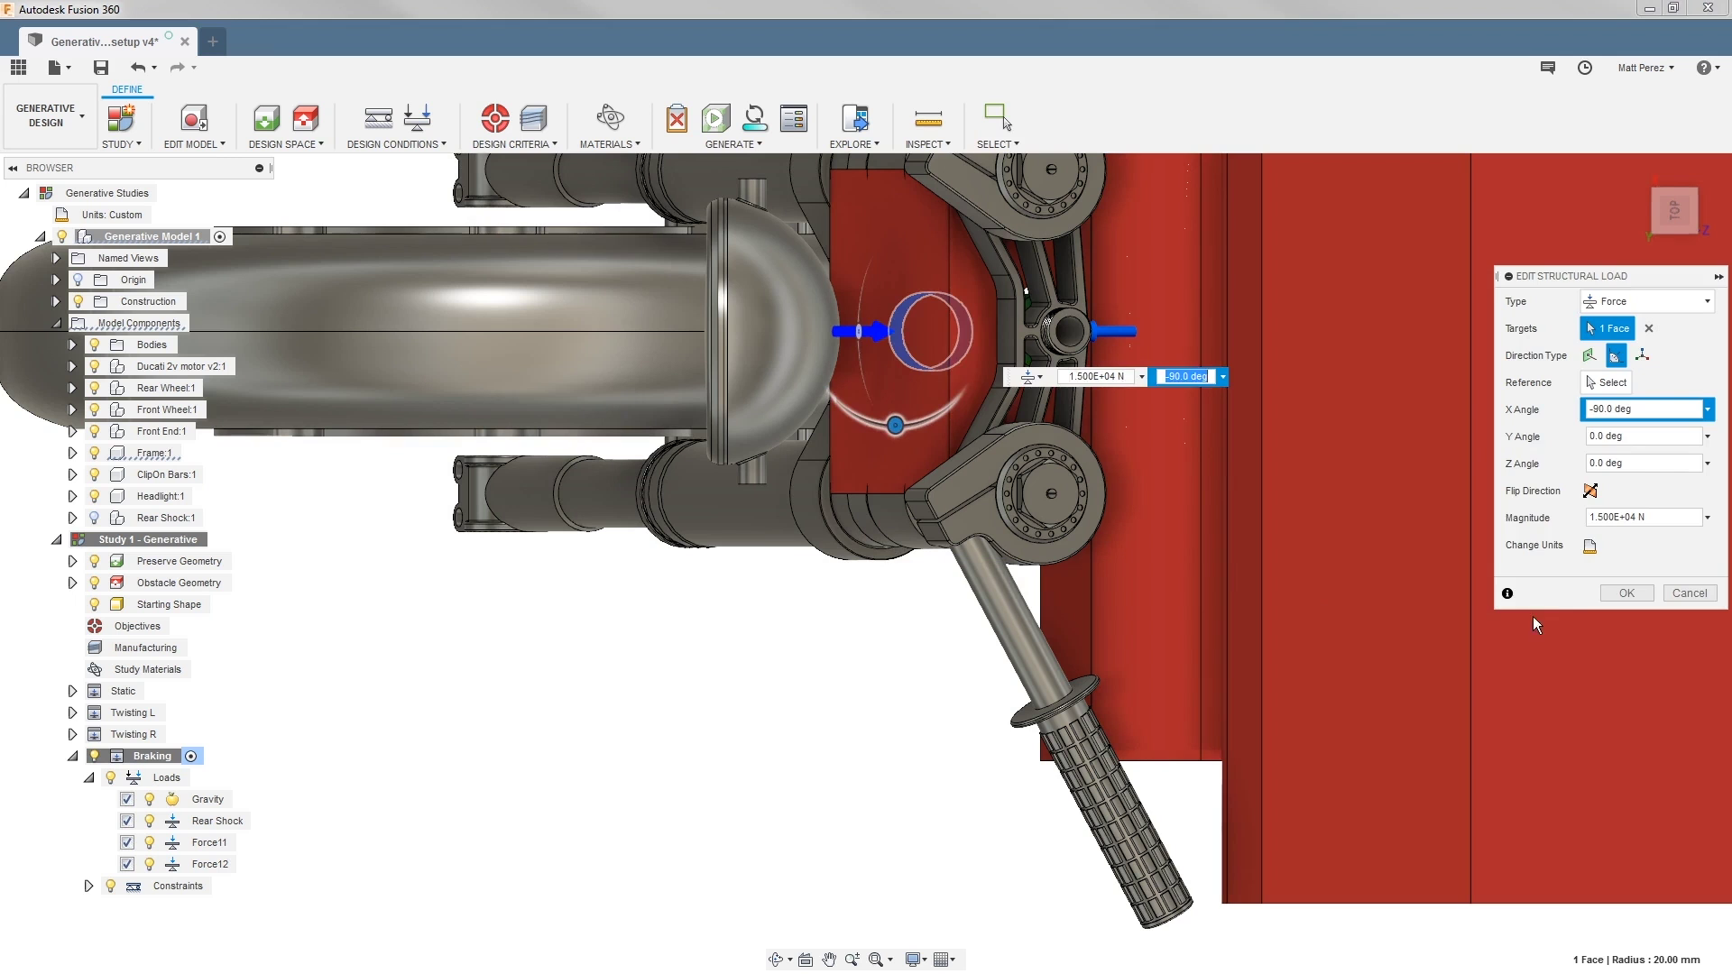
left_click(1608, 593)
left_click(1691, 245)
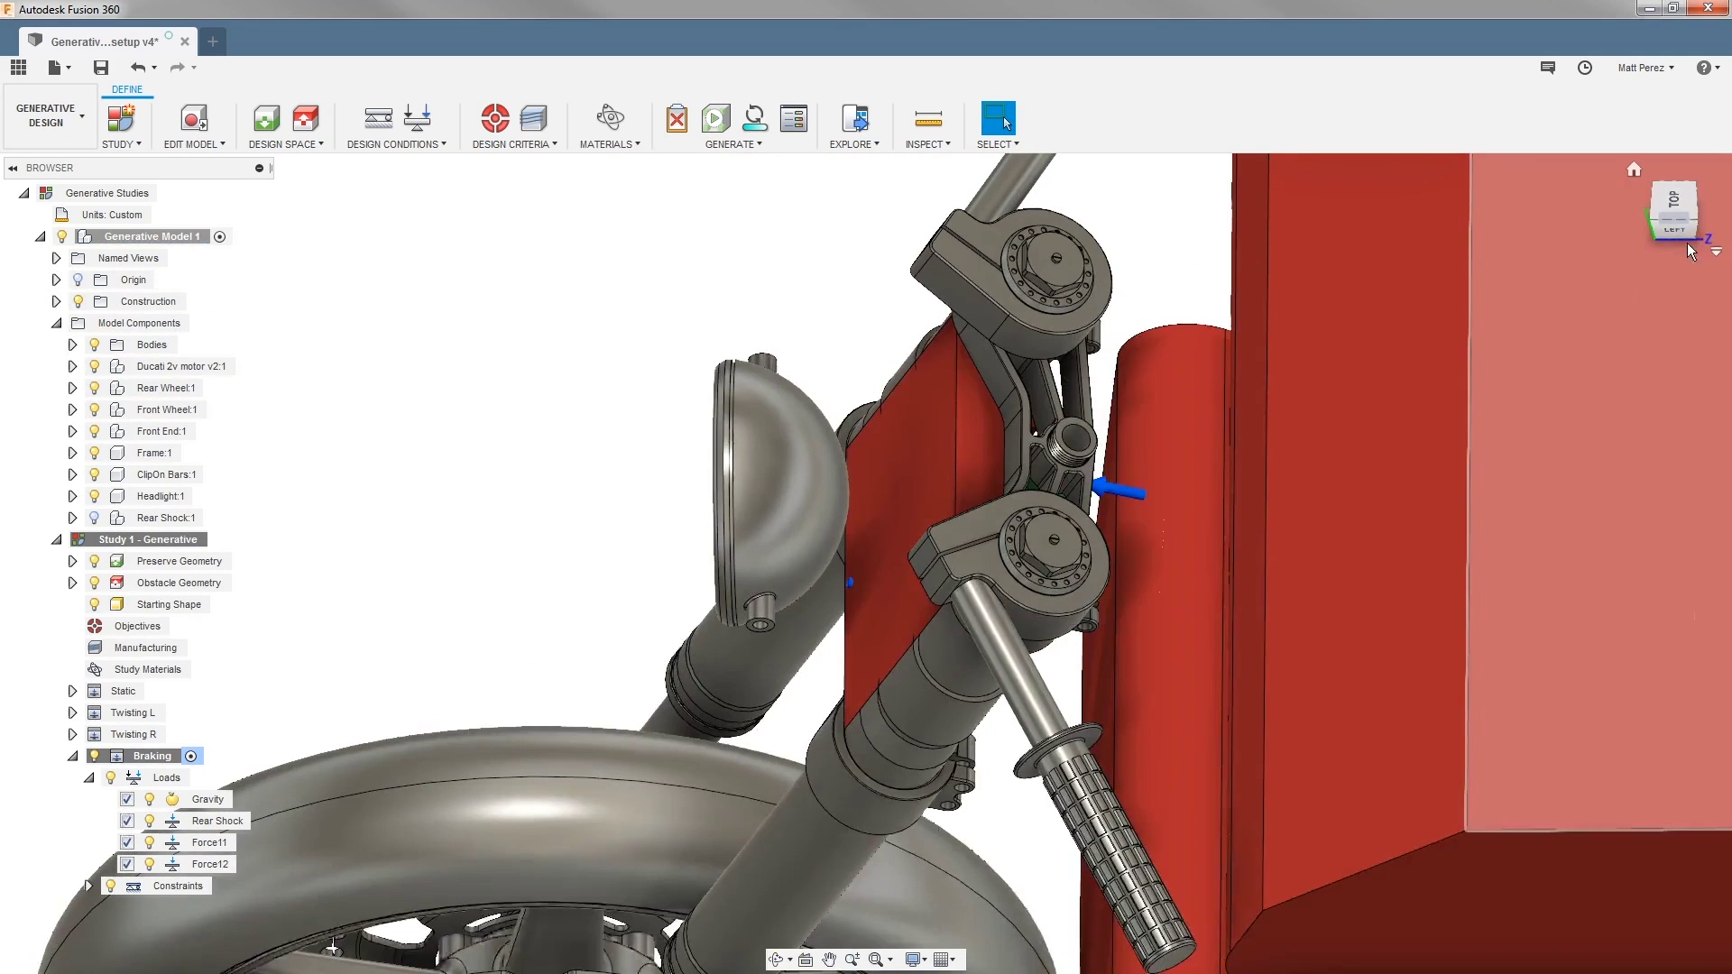
left_click(1680, 235)
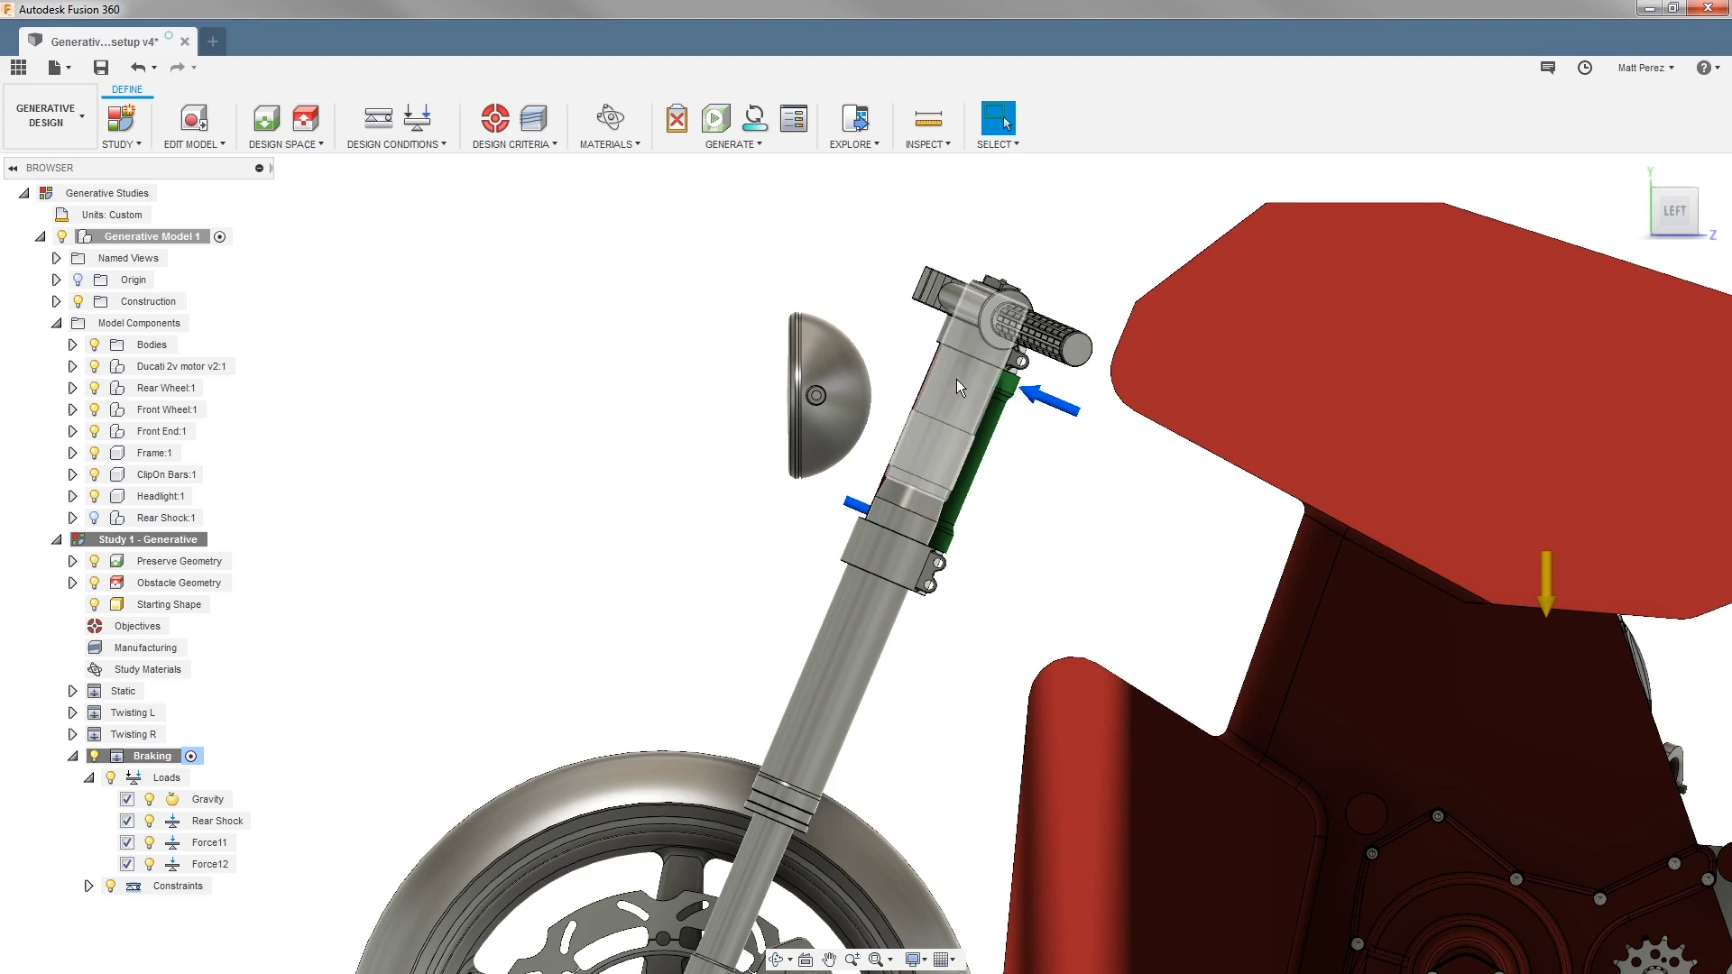
scroll(728, 372, "down", 2)
scroll(730, 379, "down", 3)
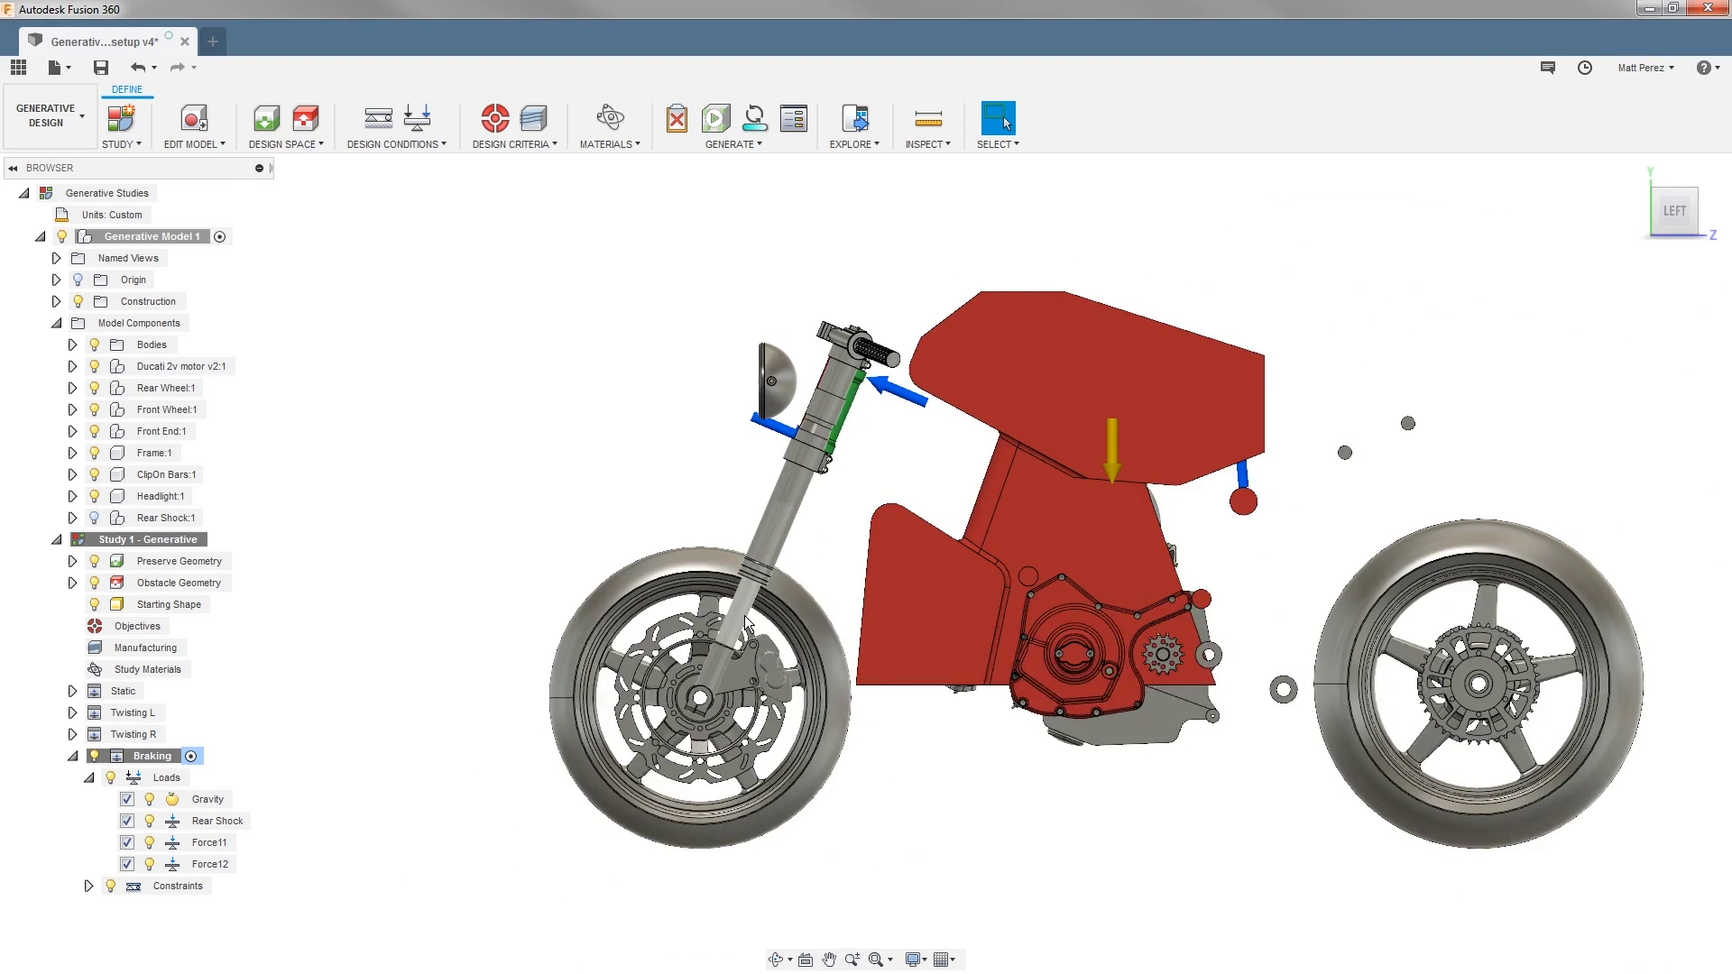